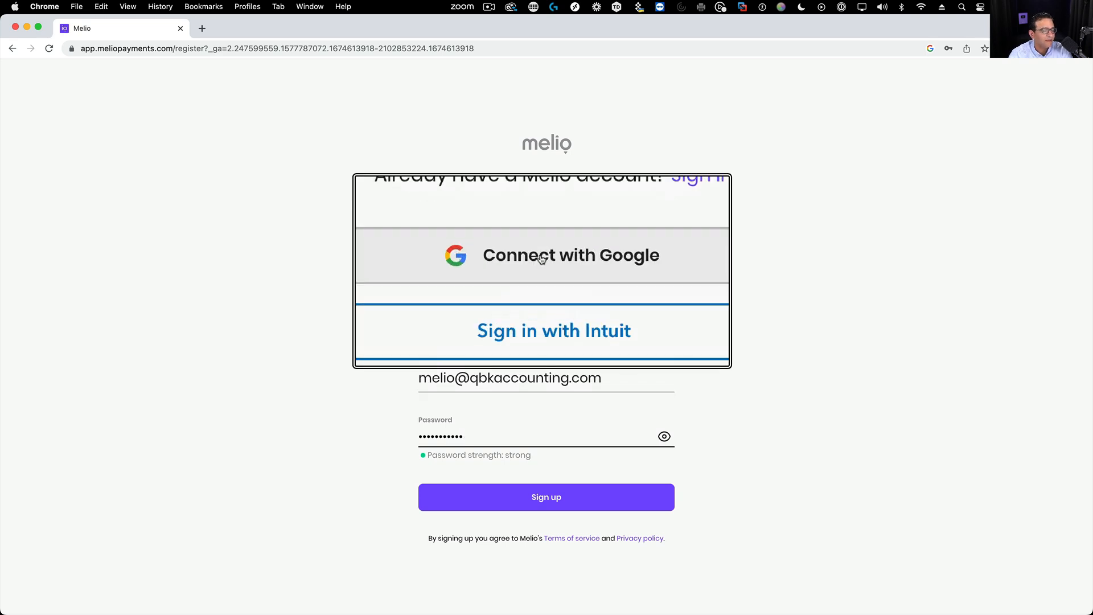
- Submit the Melio sign-up form with the company email and a strong password
left_click(554, 497)
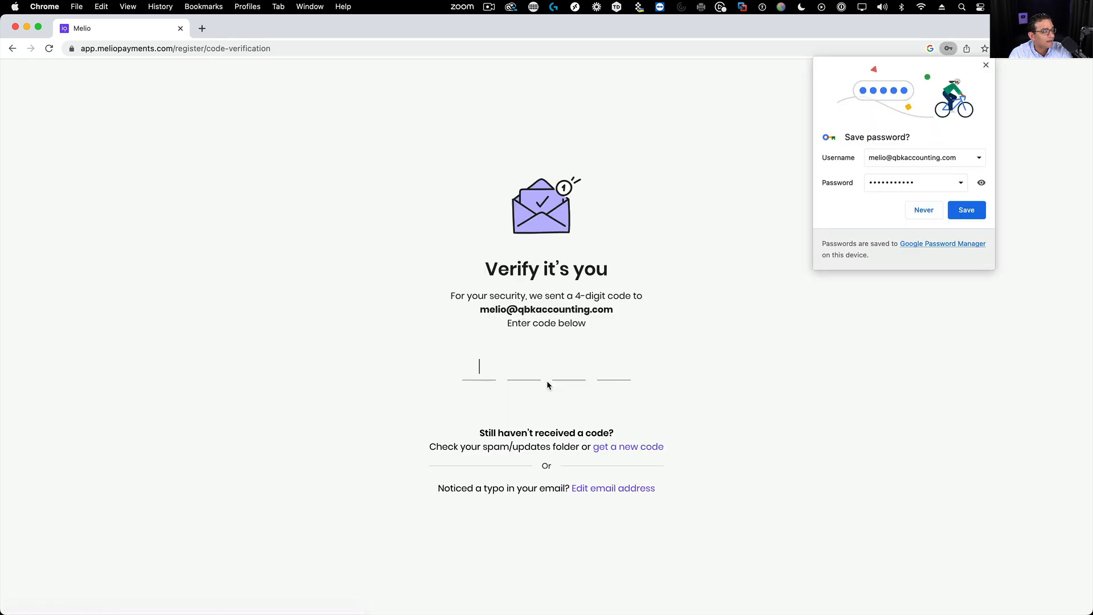
- Enter the emailed 4-digit verification code and register as an Accounting firm
left_click(487, 366)
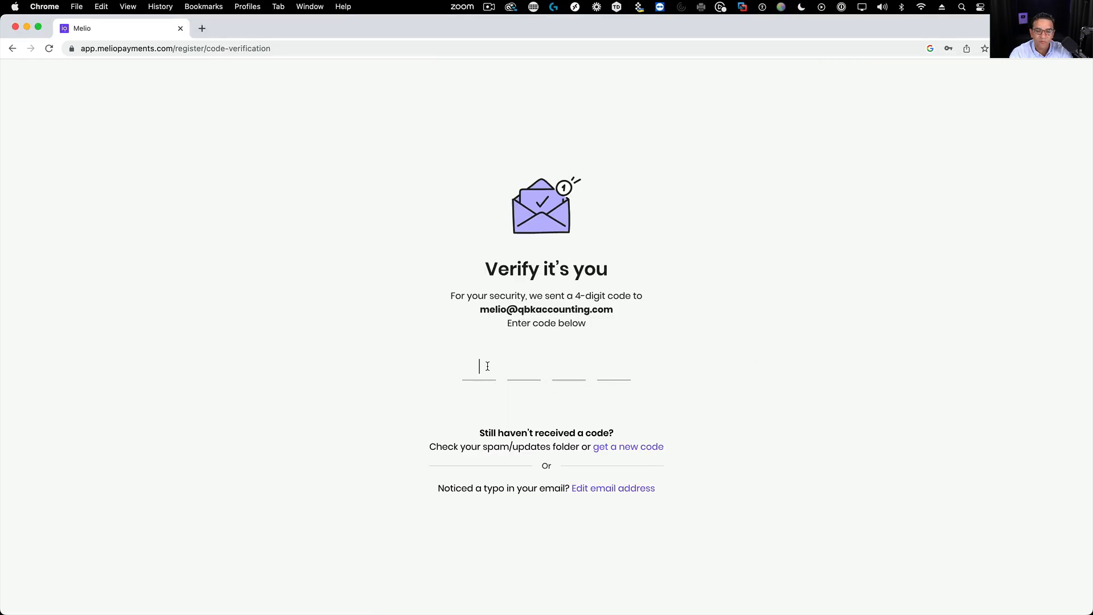
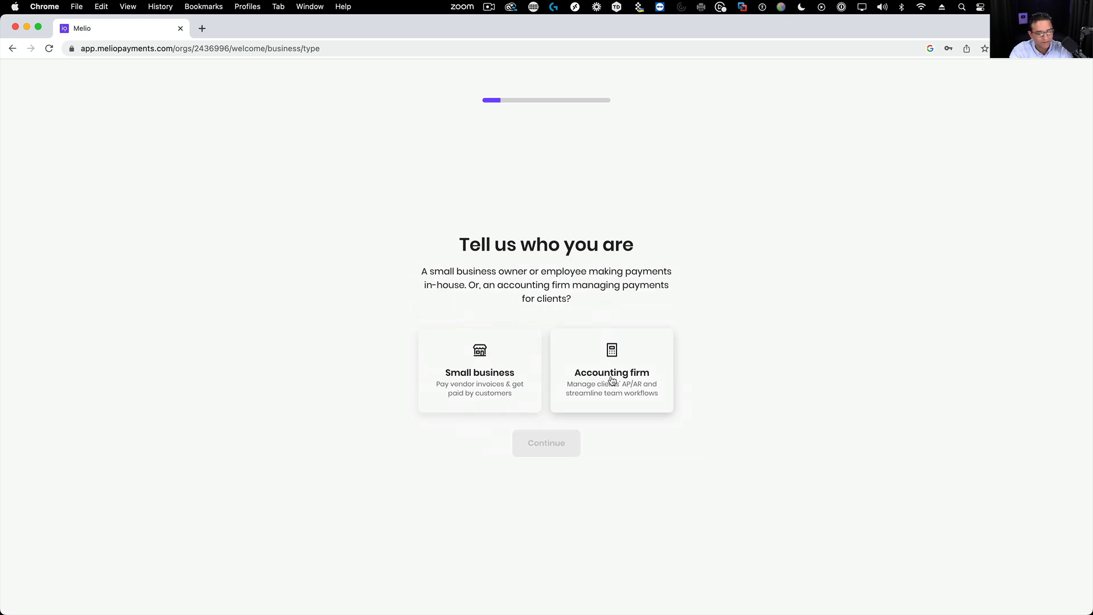
left_click(607, 379)
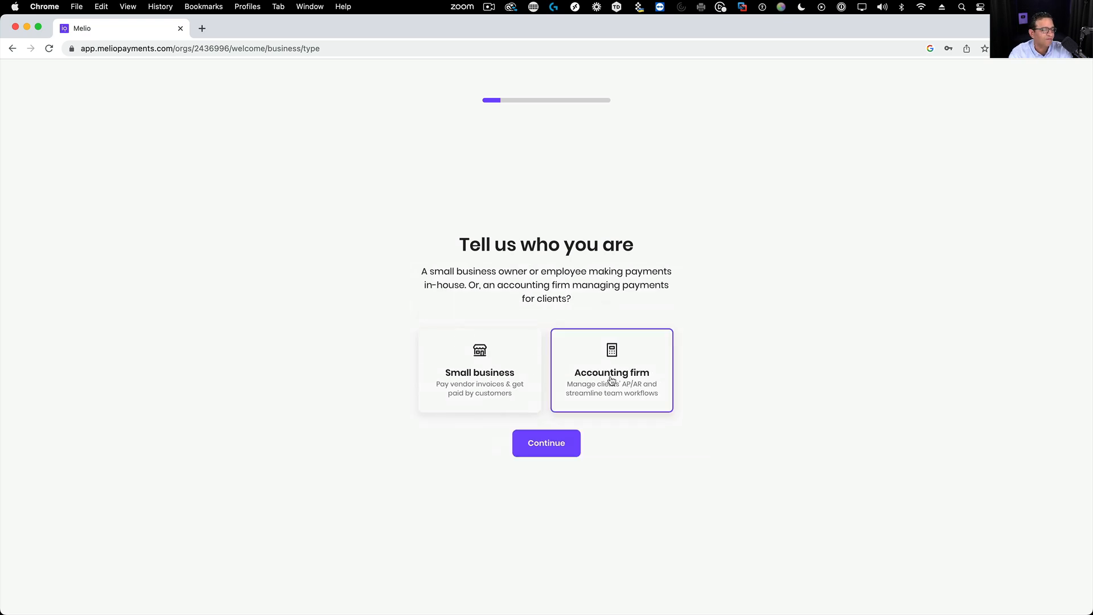
left_click(551, 449)
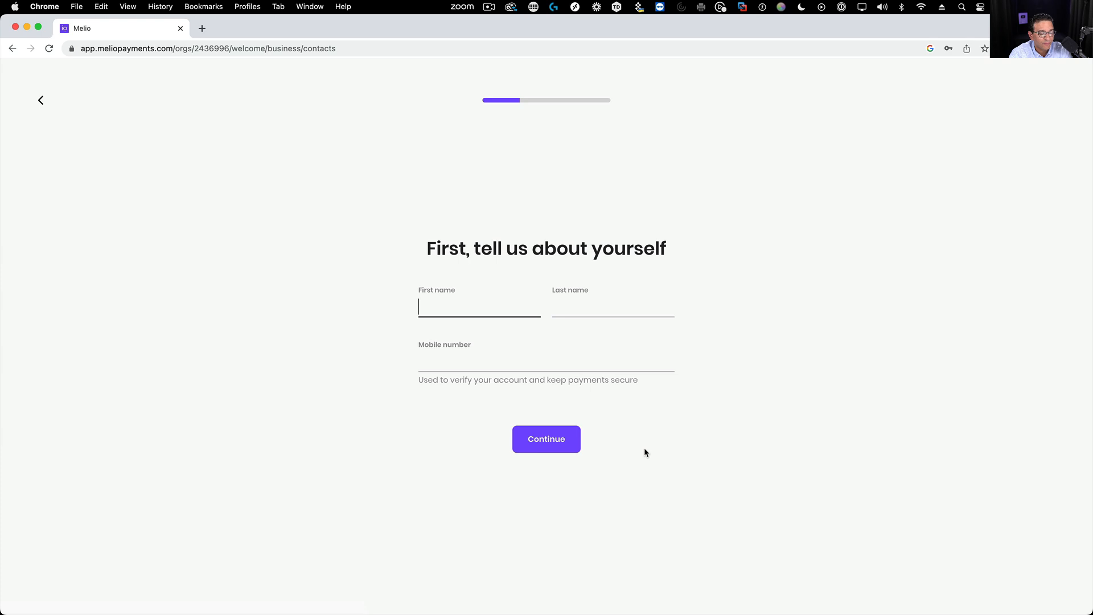
- Fill in your first name, last name and mobile number, then continue
type("Hector")
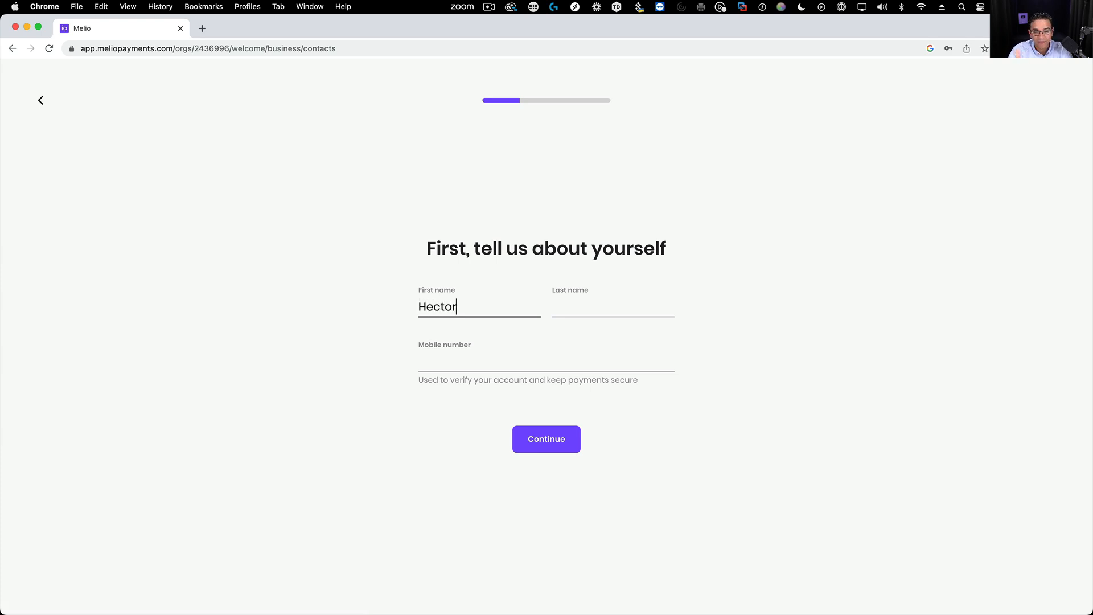
key("Tab")
type("Garcia")
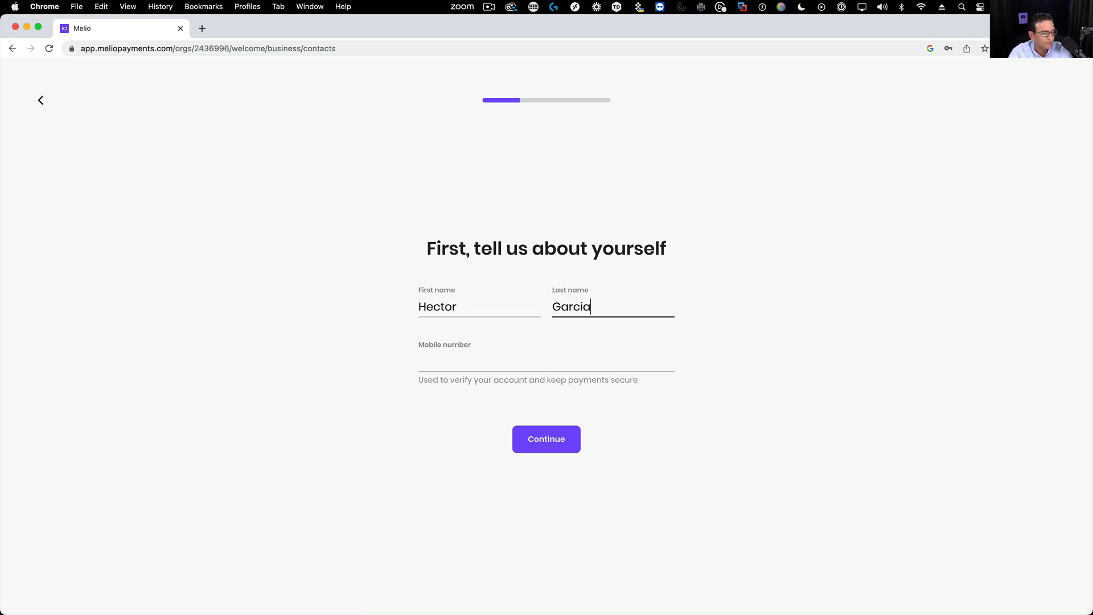
key("Tab")
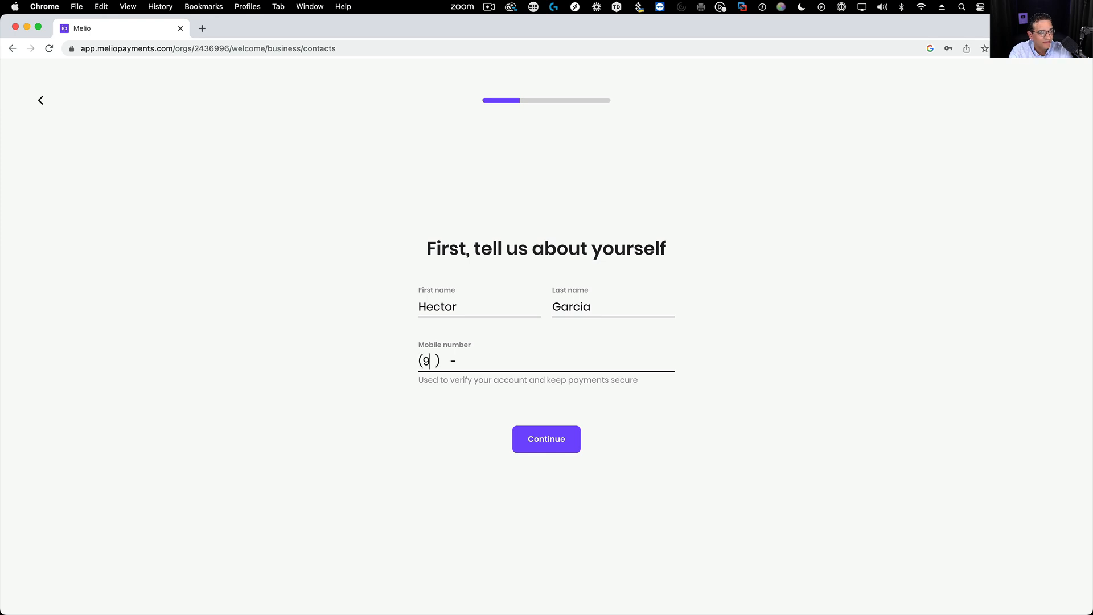
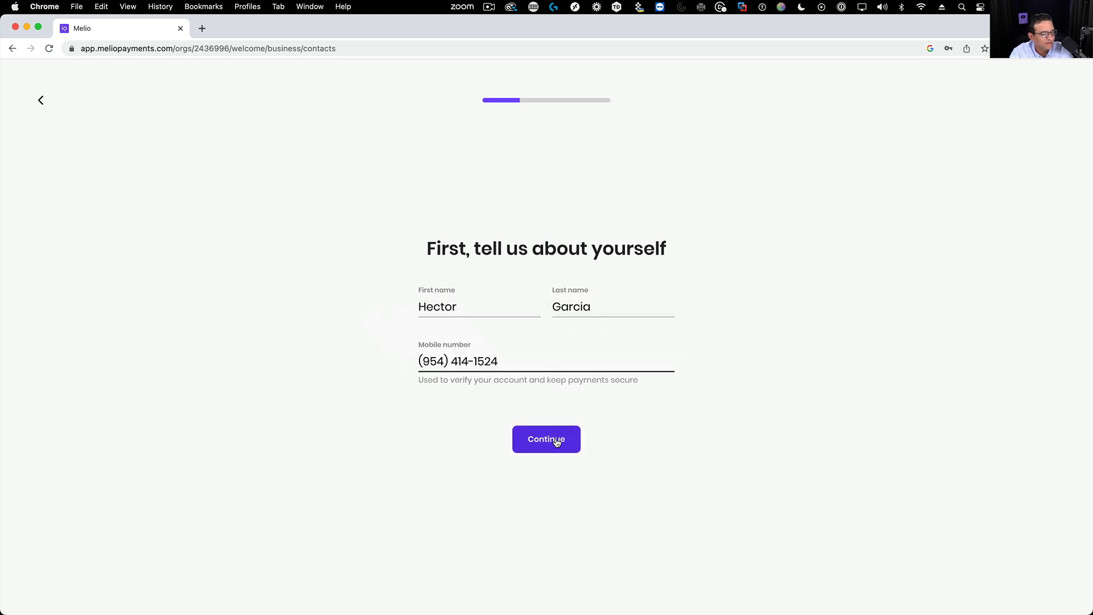
left_click(556, 439)
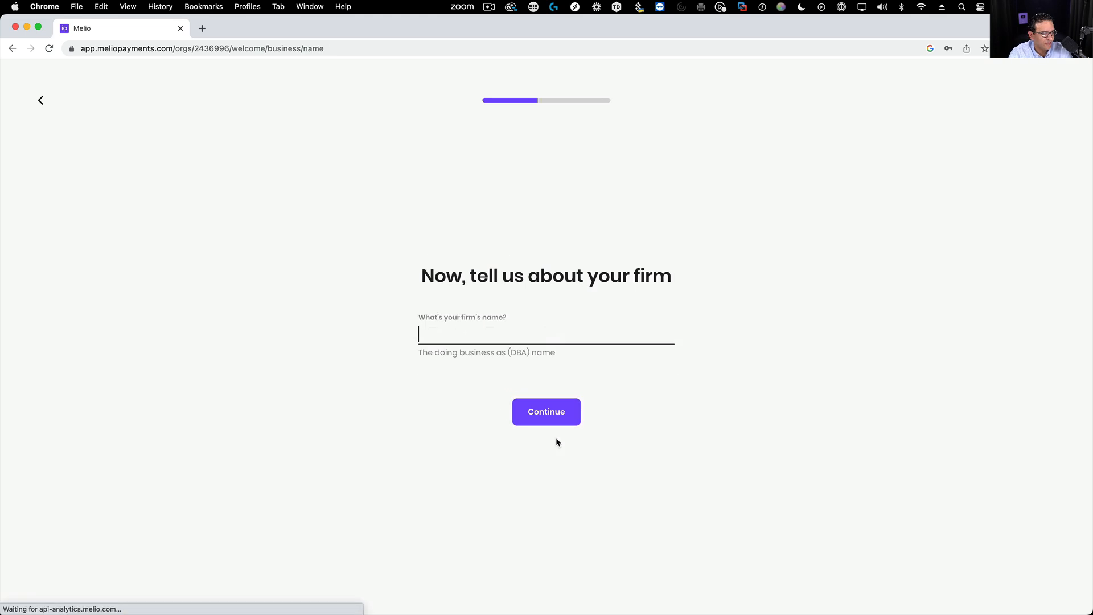
- Name the firm 'Garcia & Company CPA Firm' and pick its suggested office address
left_click(475, 336)
type("Garcia")
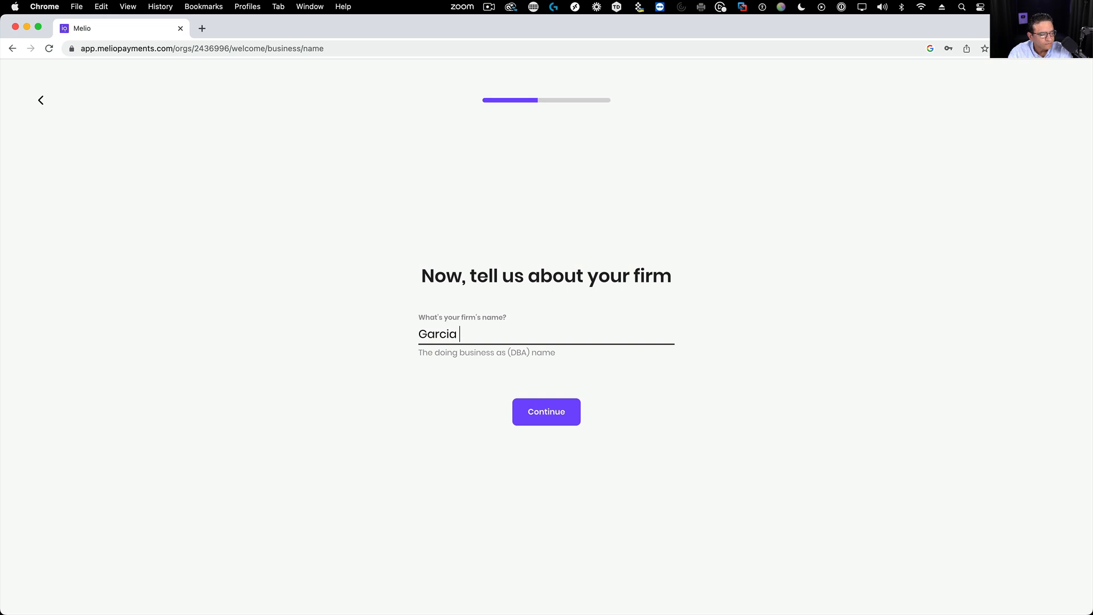
type(" & Company")
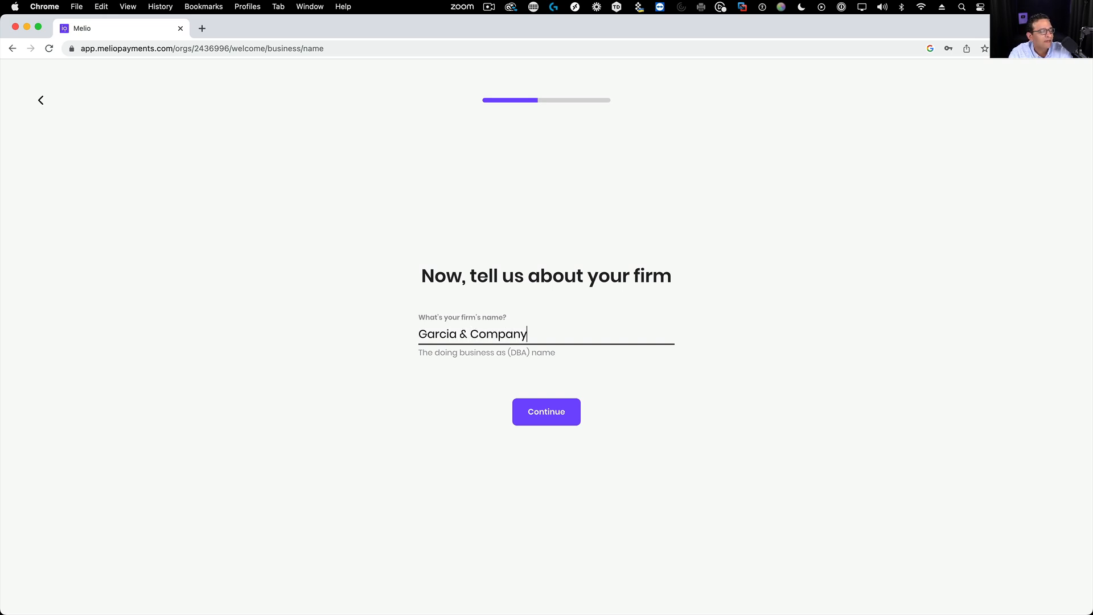
type(" CPA Firm")
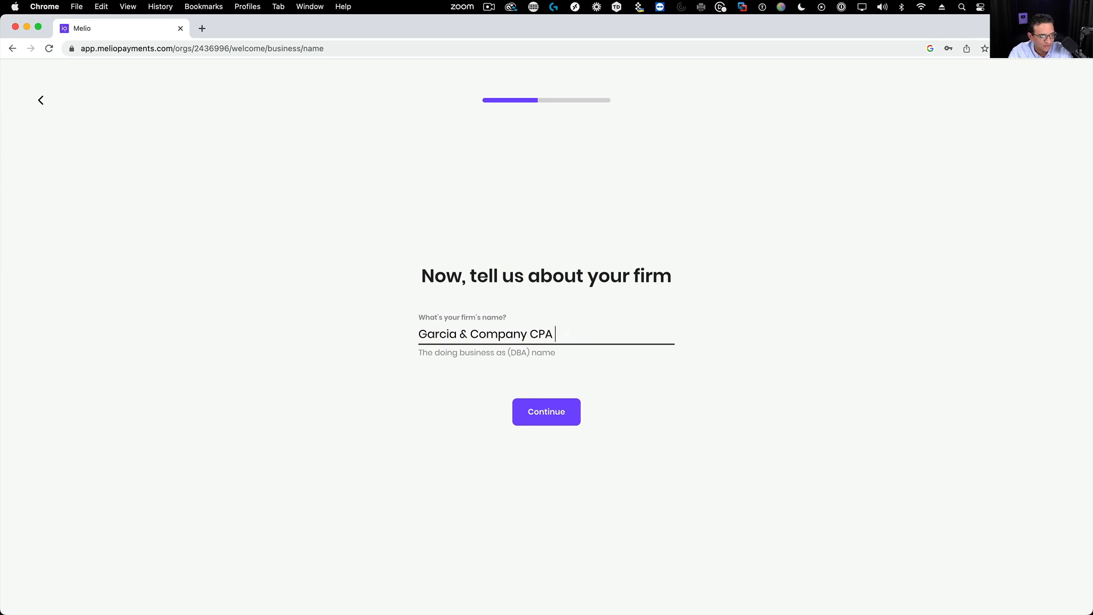
left_click(554, 418)
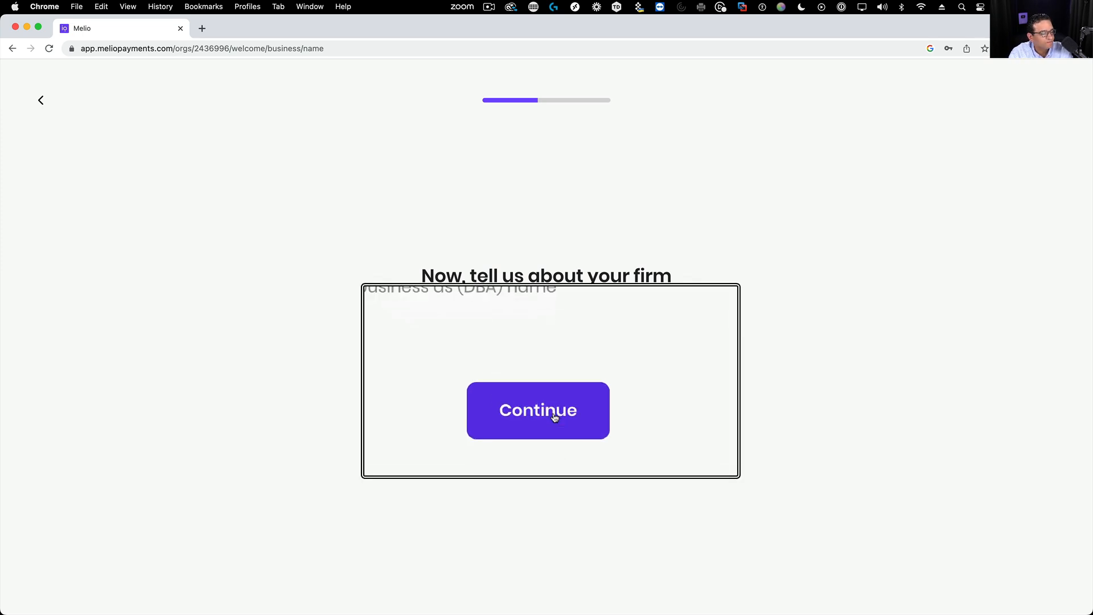
left_click(554, 418)
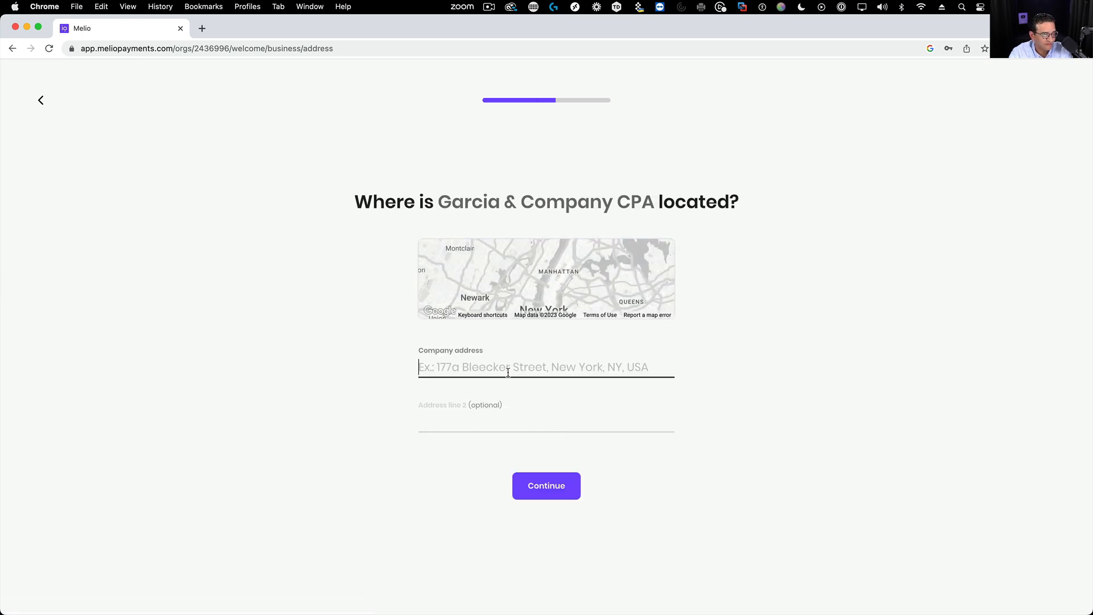
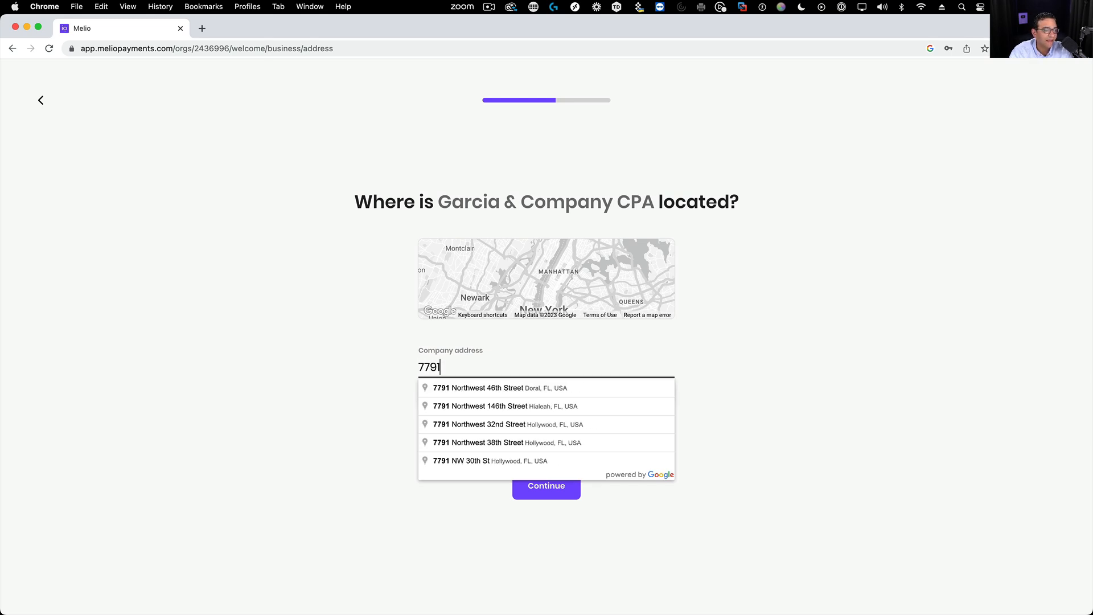
left_click(509, 392)
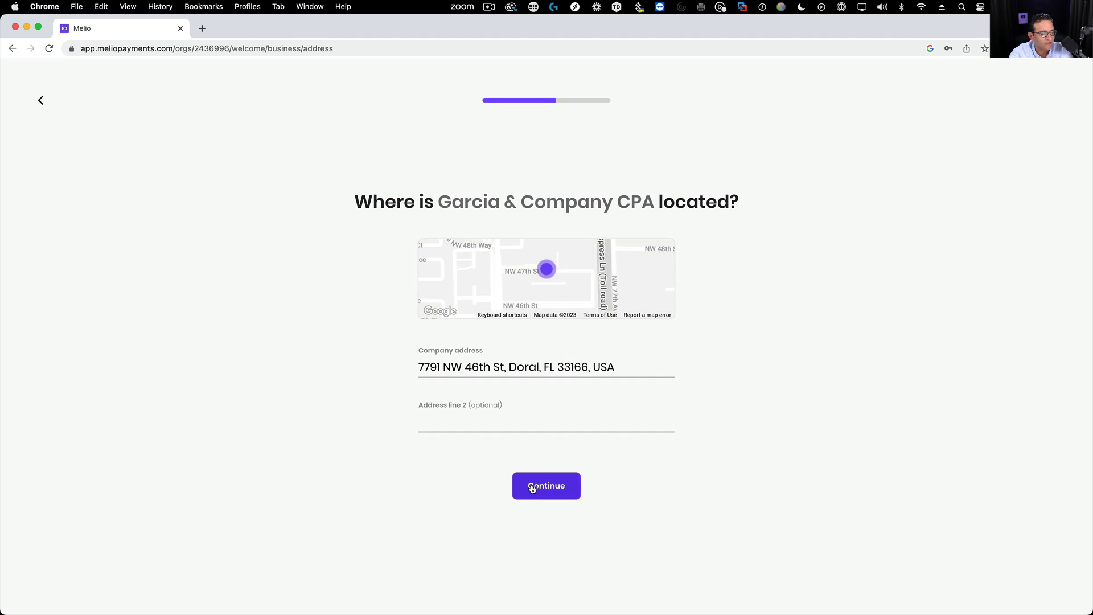
left_click(556, 496)
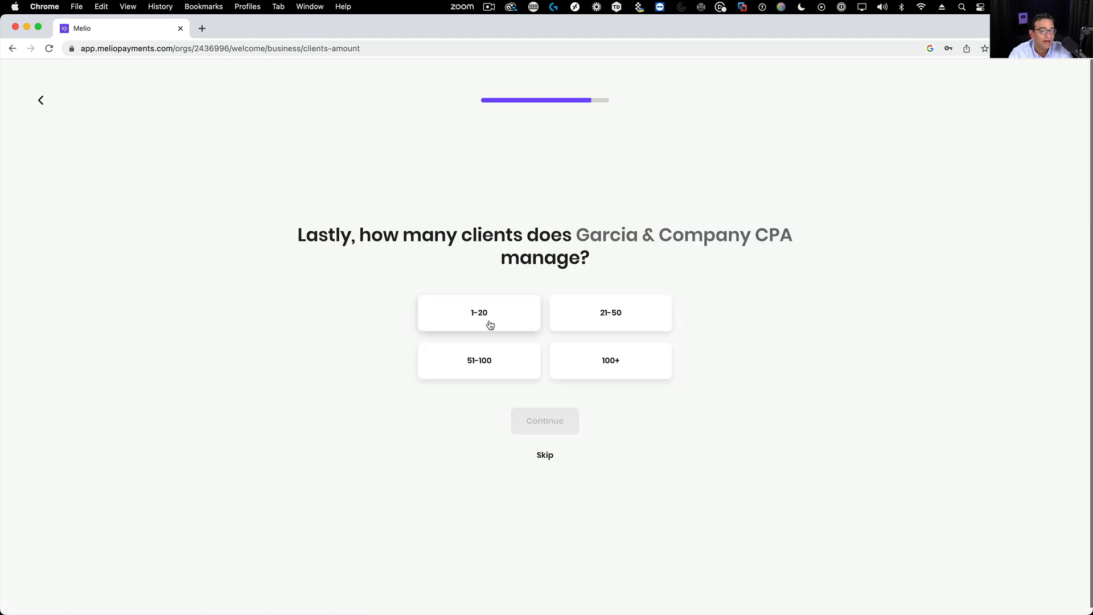
- Set the firm's client count to 21-50 and finish setup
left_click(490, 324)
left_click(608, 322)
left_click(546, 421)
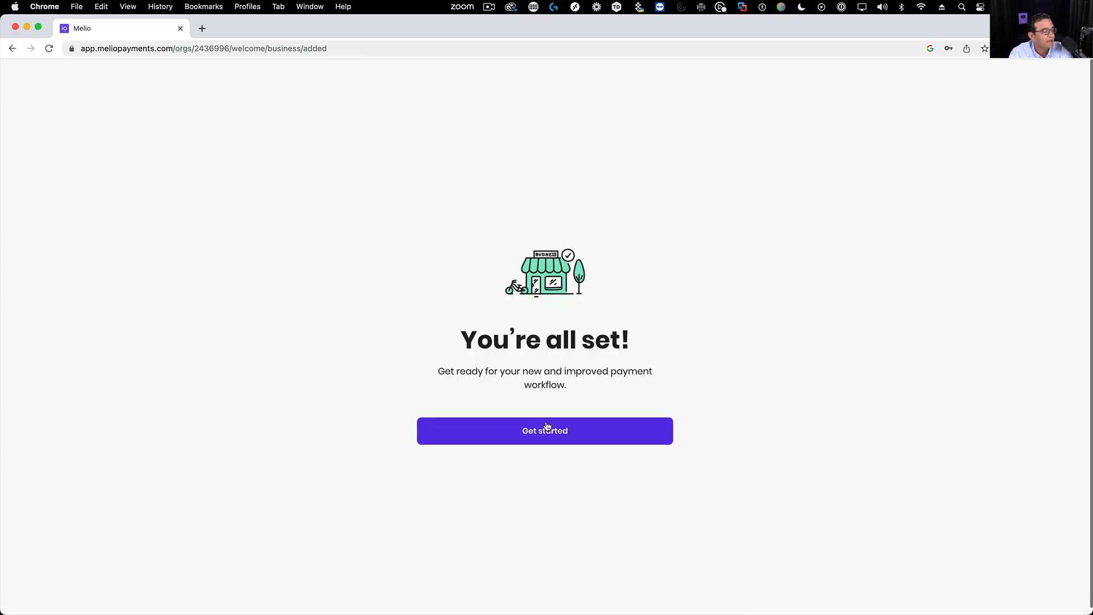
- From the client dashboard, add new client Hector's Pet Shop with the client's e-mail address
left_click(556, 443)
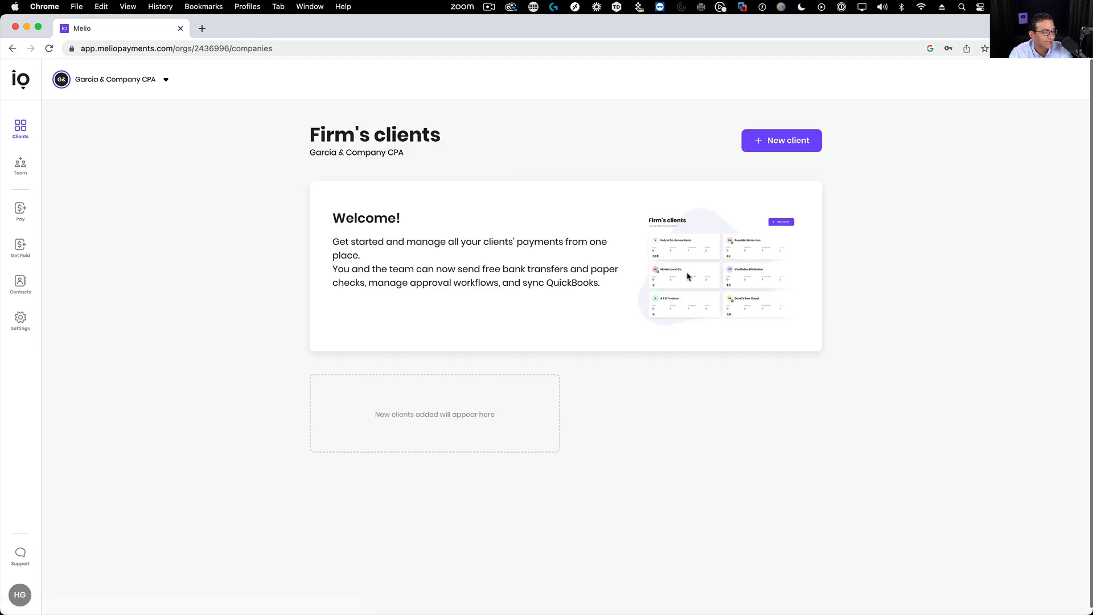
left_click(788, 147)
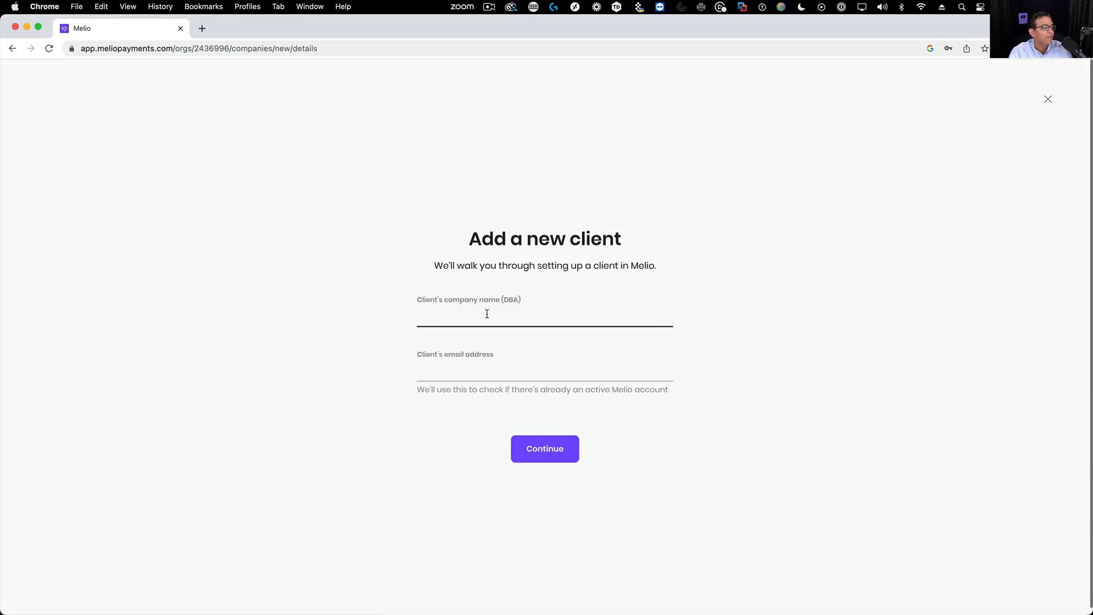
type("Hector's")
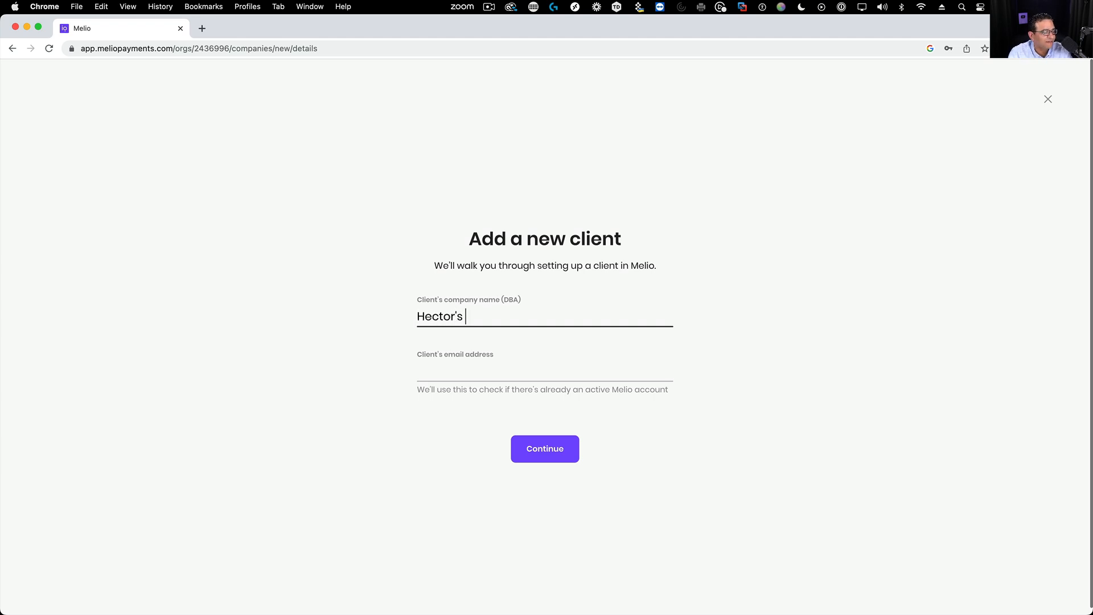
type(" Pet Shot")
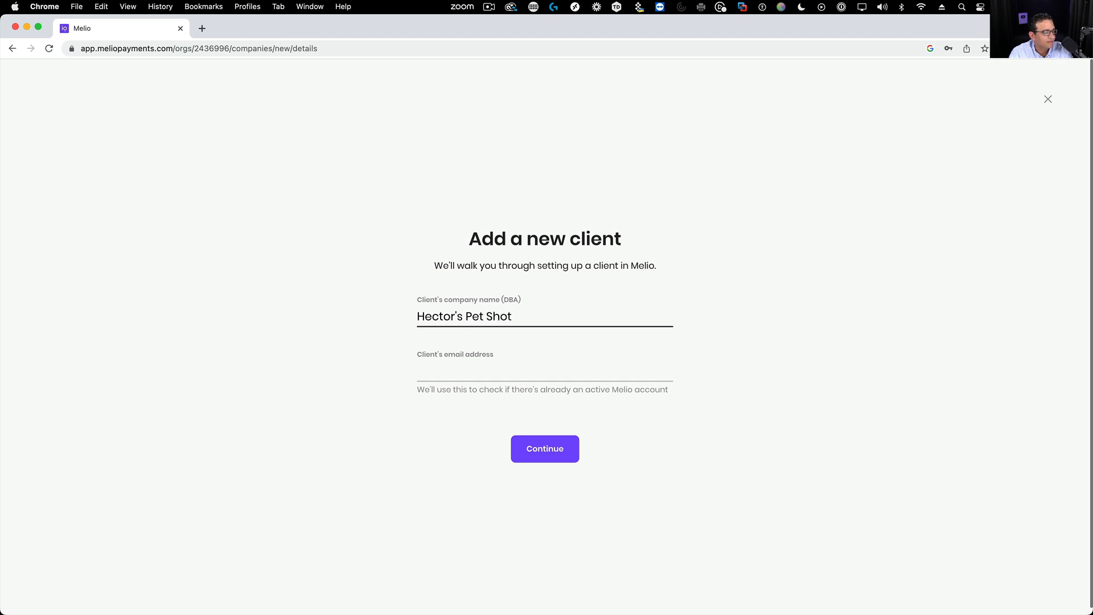
key("BackSpace")
type("p")
key("Tab")
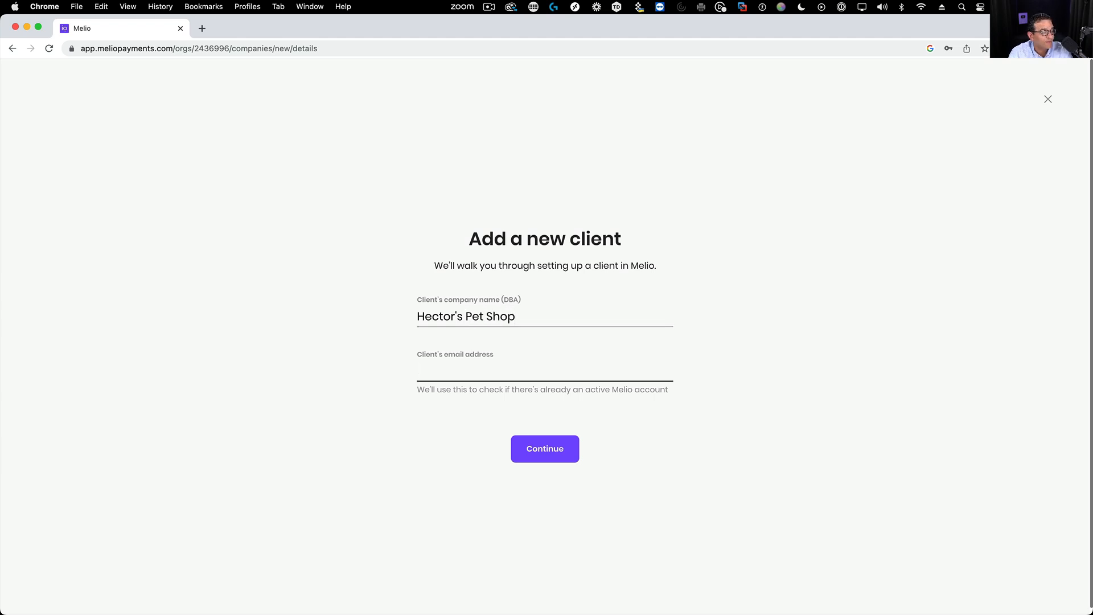
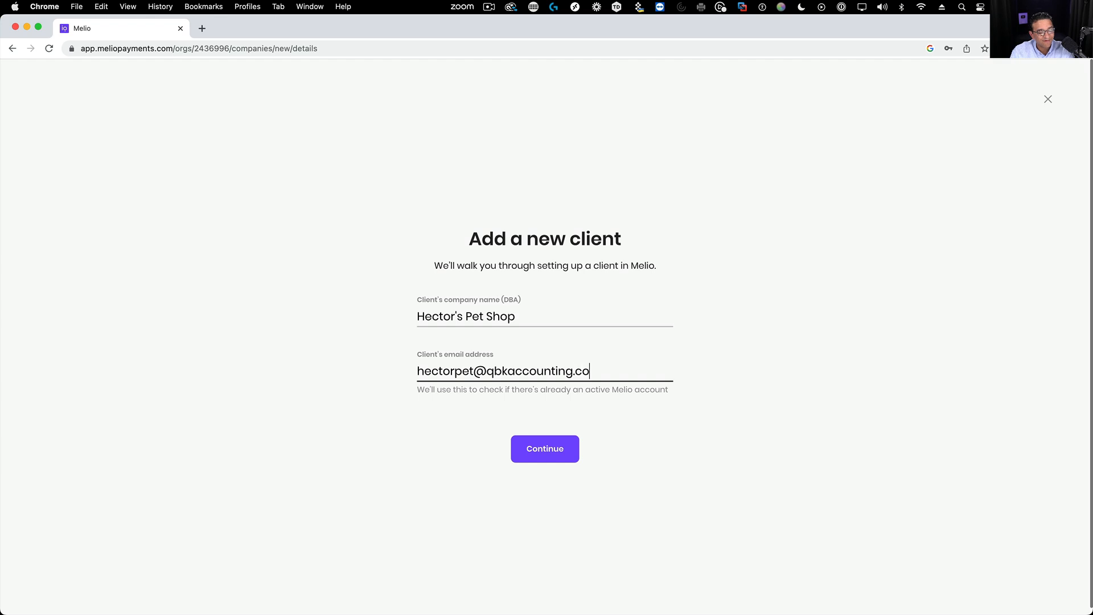
left_click(555, 454)
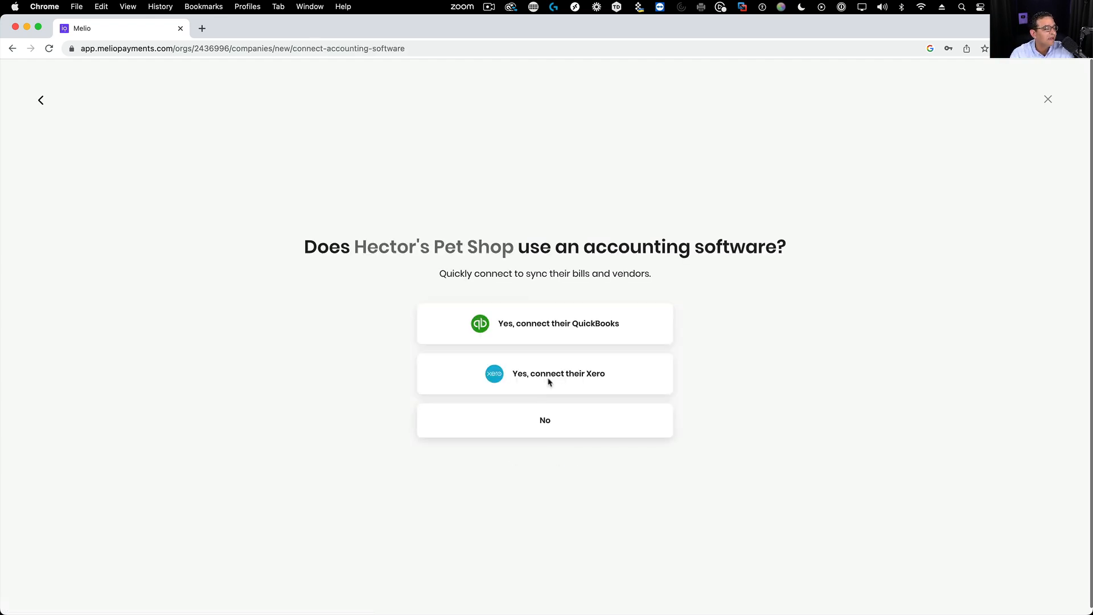
- Back out of the QuickBooks sign-in and answer that the client uses no accounting software
left_click(568, 329)
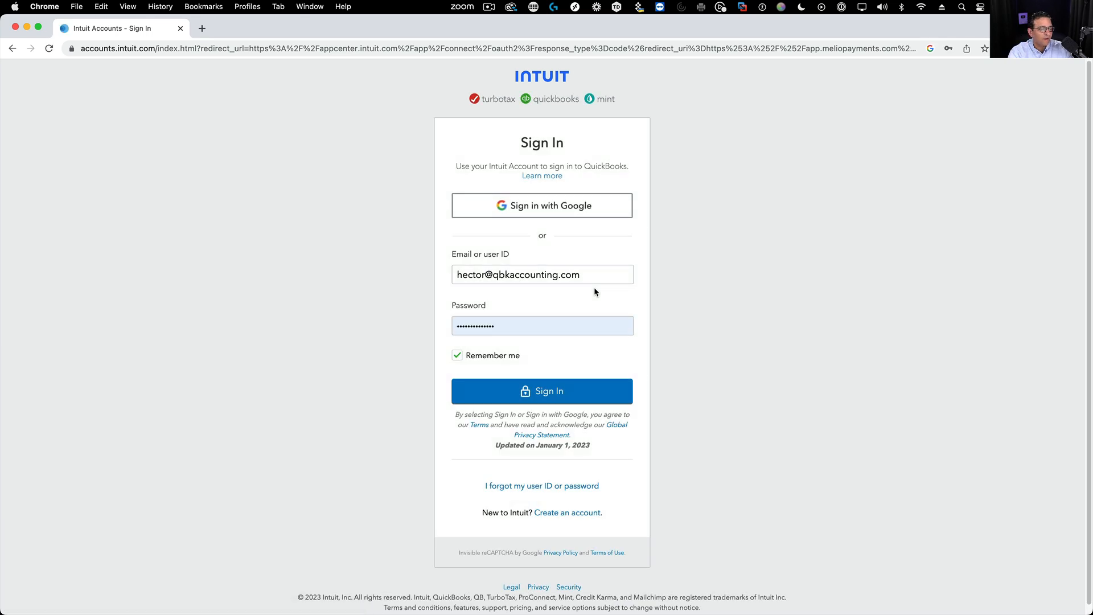
left_click(12, 48)
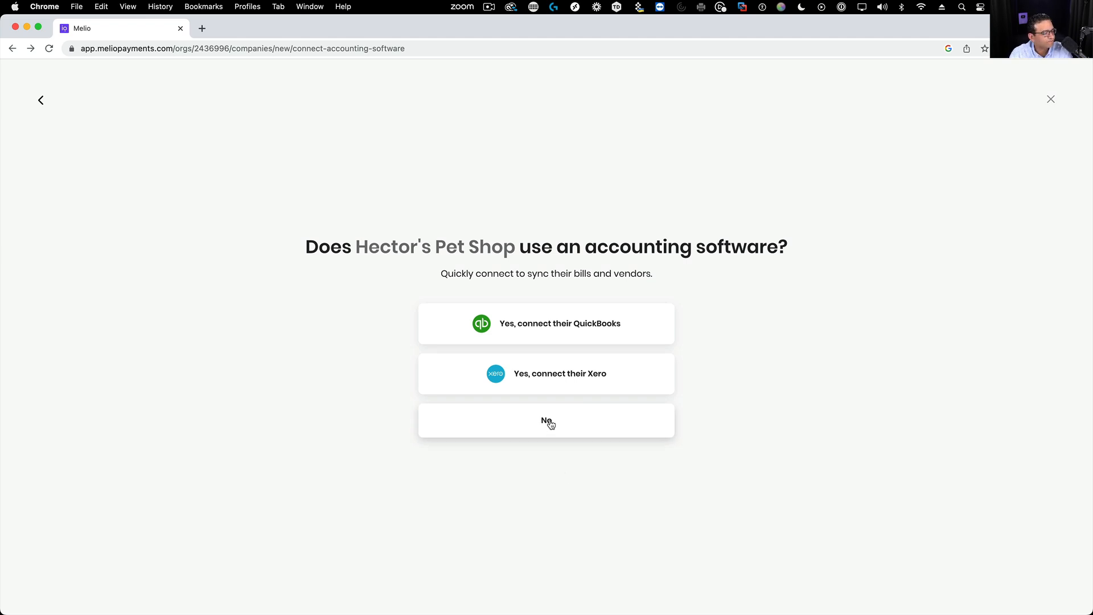
left_click(550, 423)
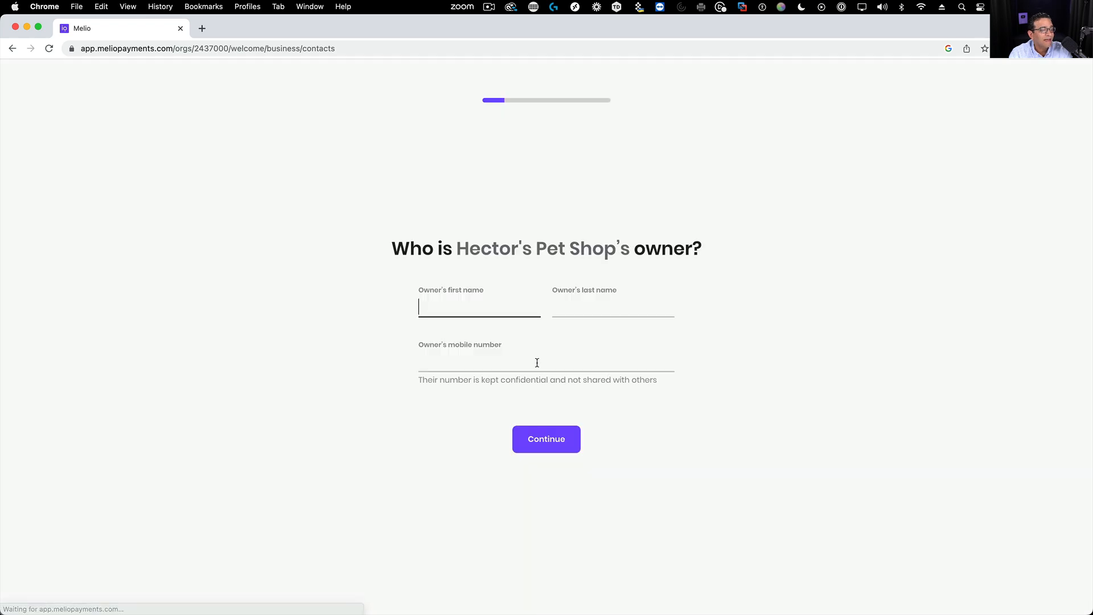
- Enter the shop owner's first name, last name and mobile number
key("Tab")
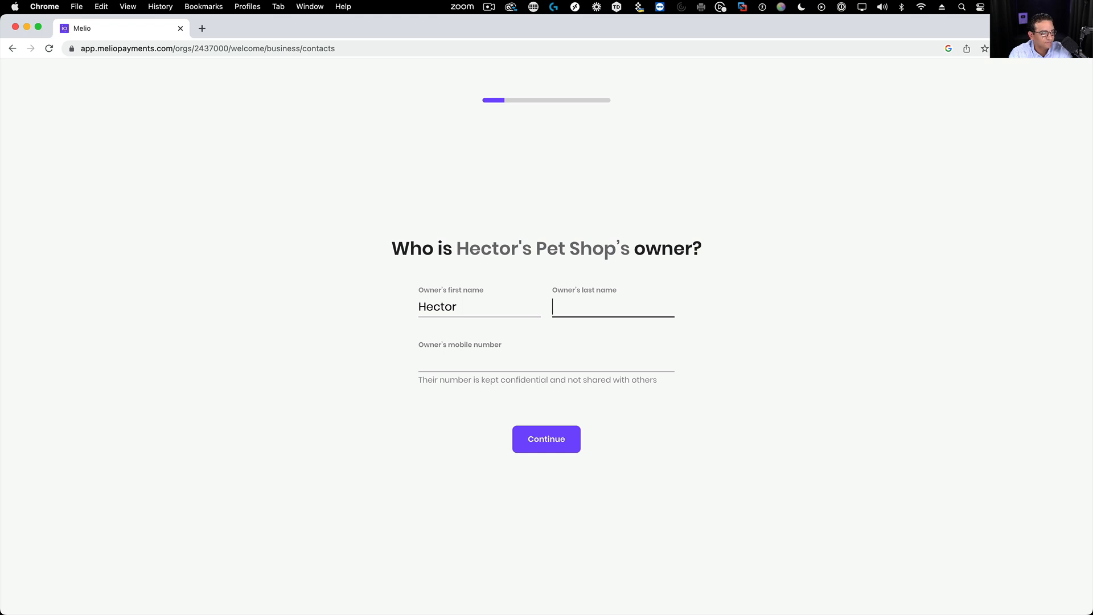
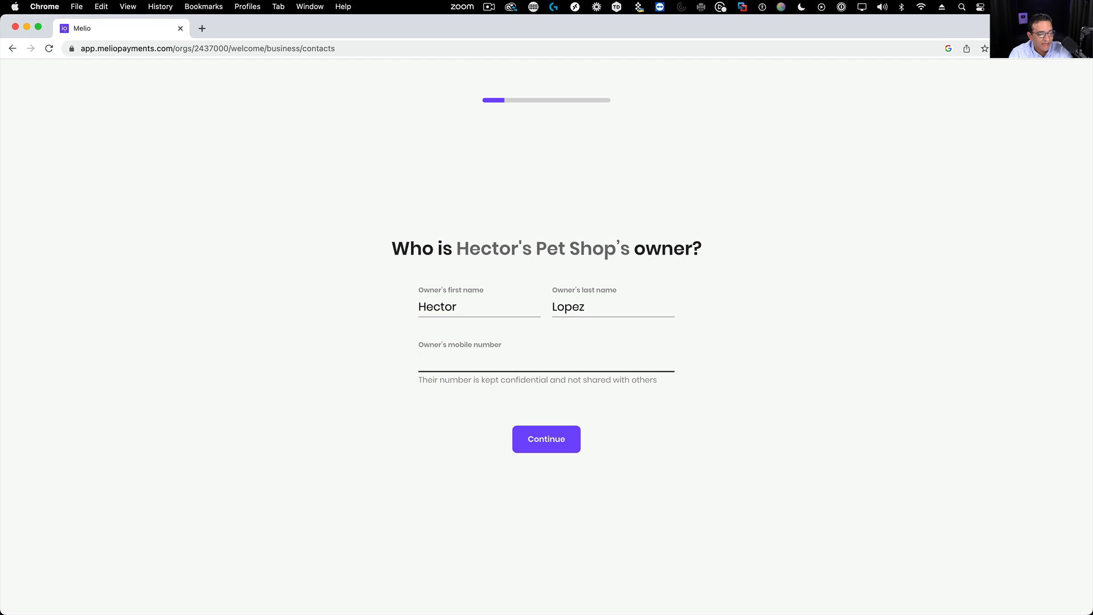
type("954)   -")
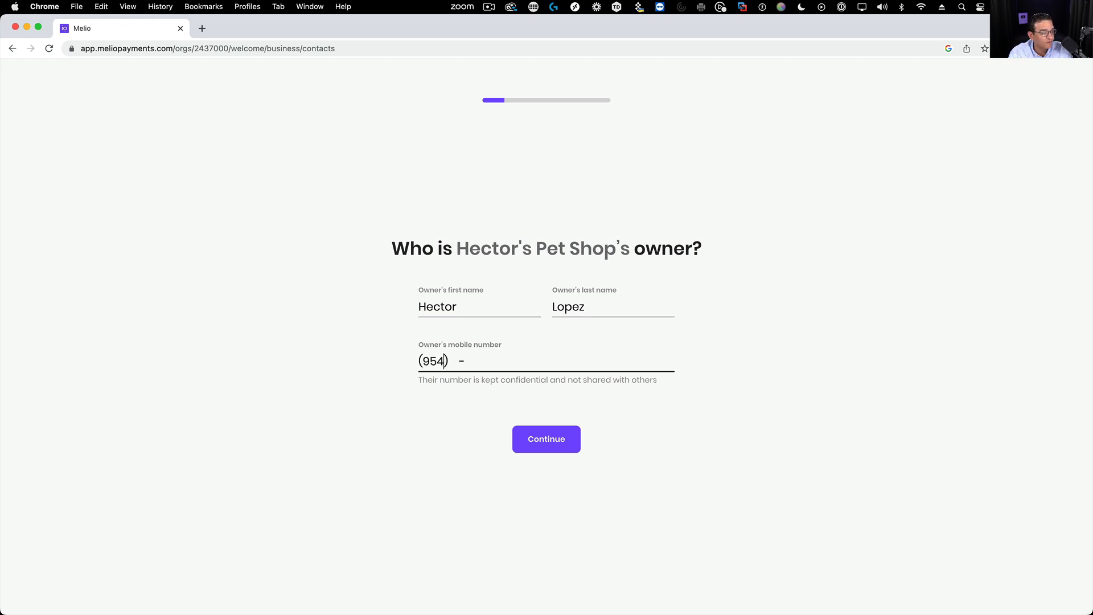
type("5551212")
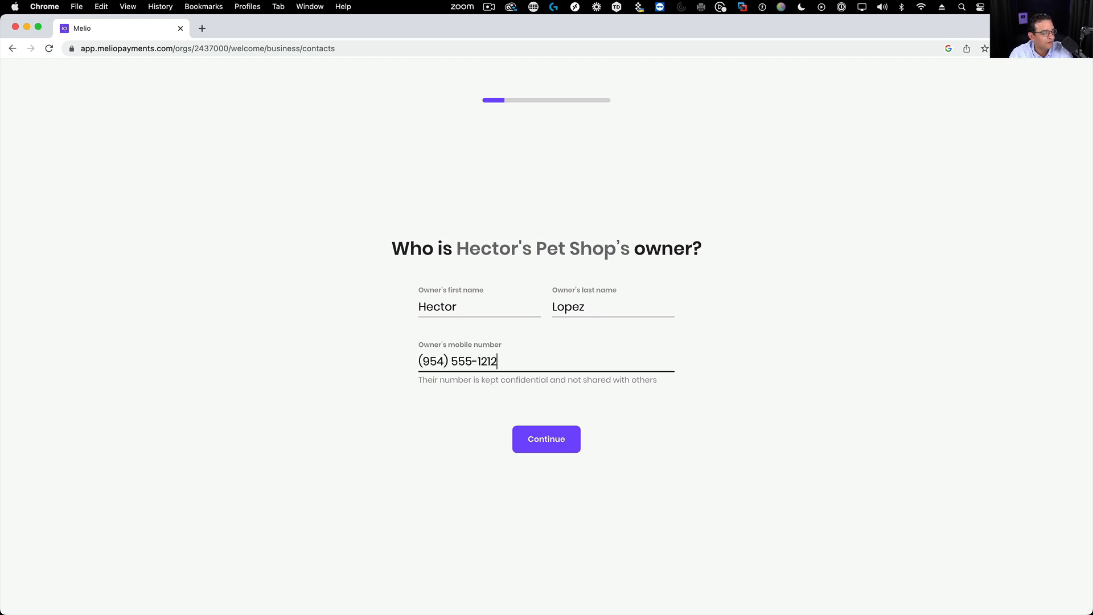
left_click(550, 443)
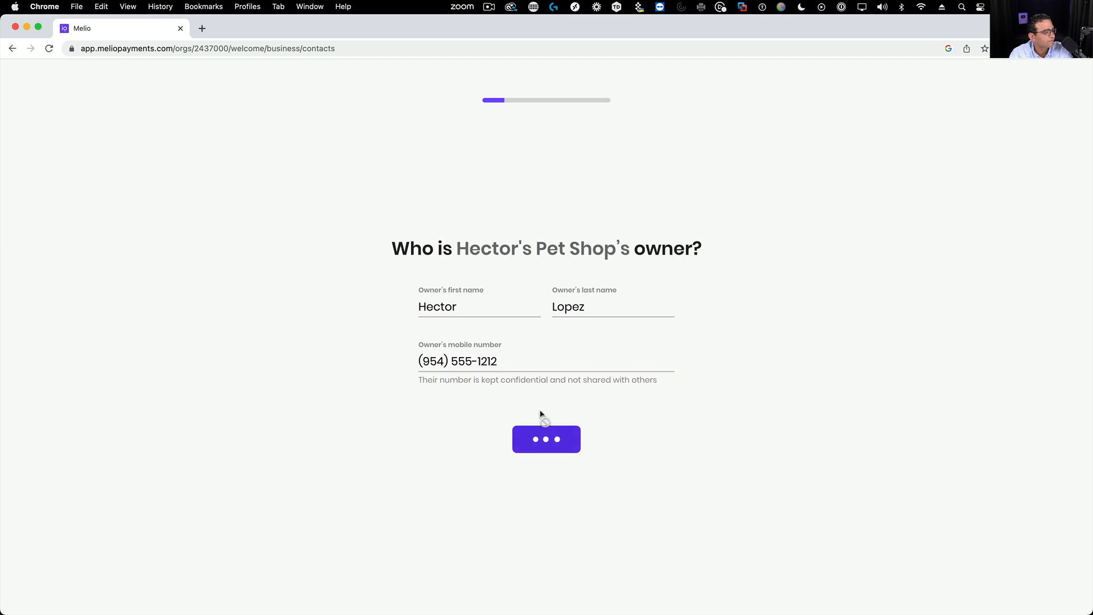
- Pick the suggested street address for the shop and continue to legal details
type("44")
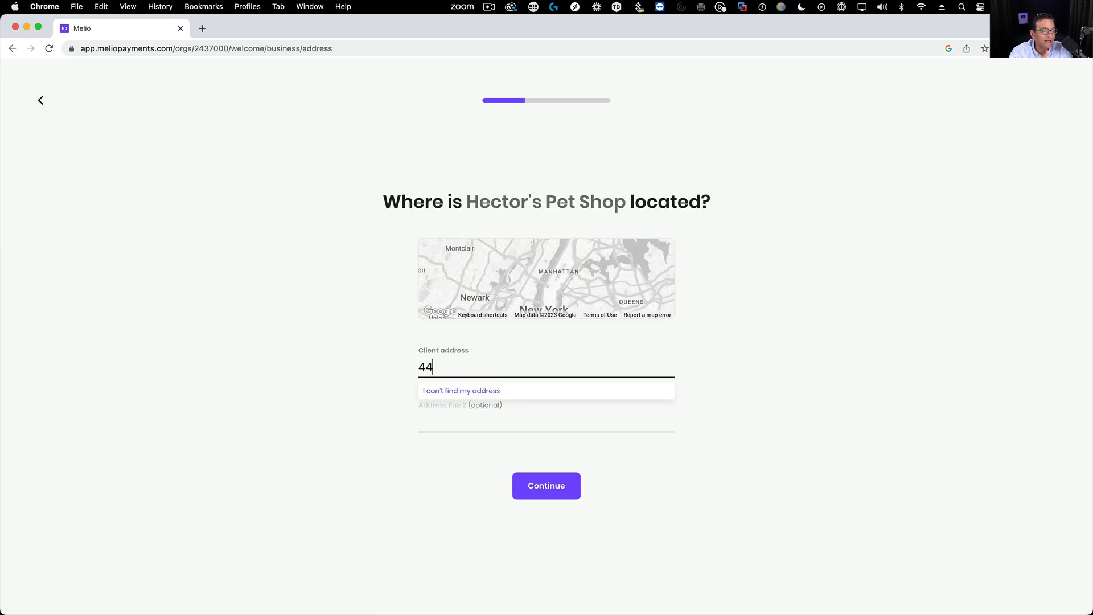
type("74")
left_click(493, 392)
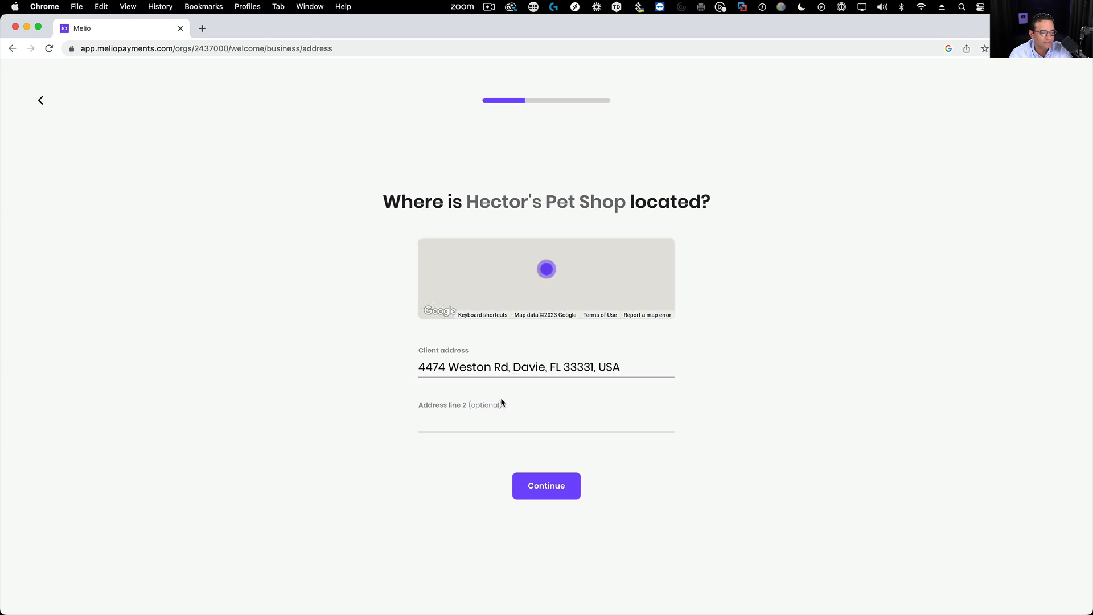
left_click(562, 497)
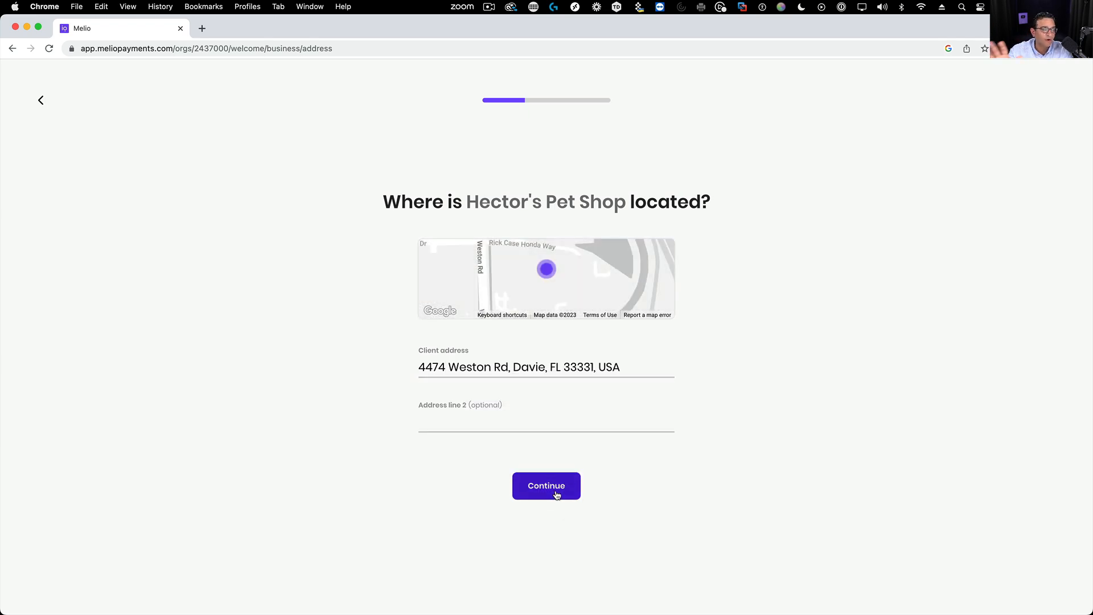
left_click(443, 227)
- Enter 'Pet Shops of Florida LLC' as the legal business name
type("Pet Shop")
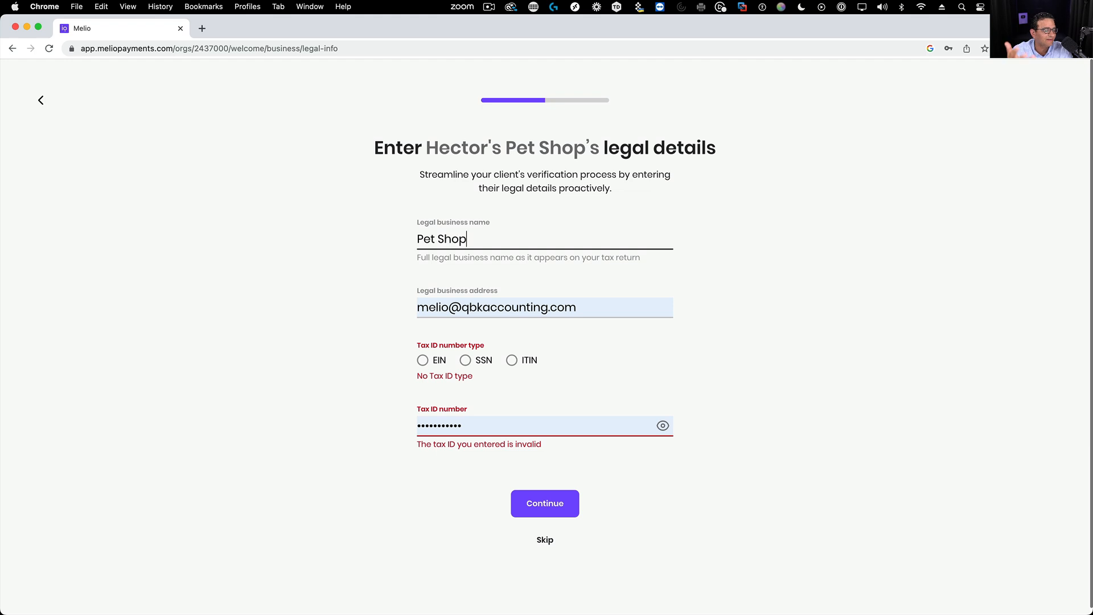
key("BackSpace")
type("ps of ")
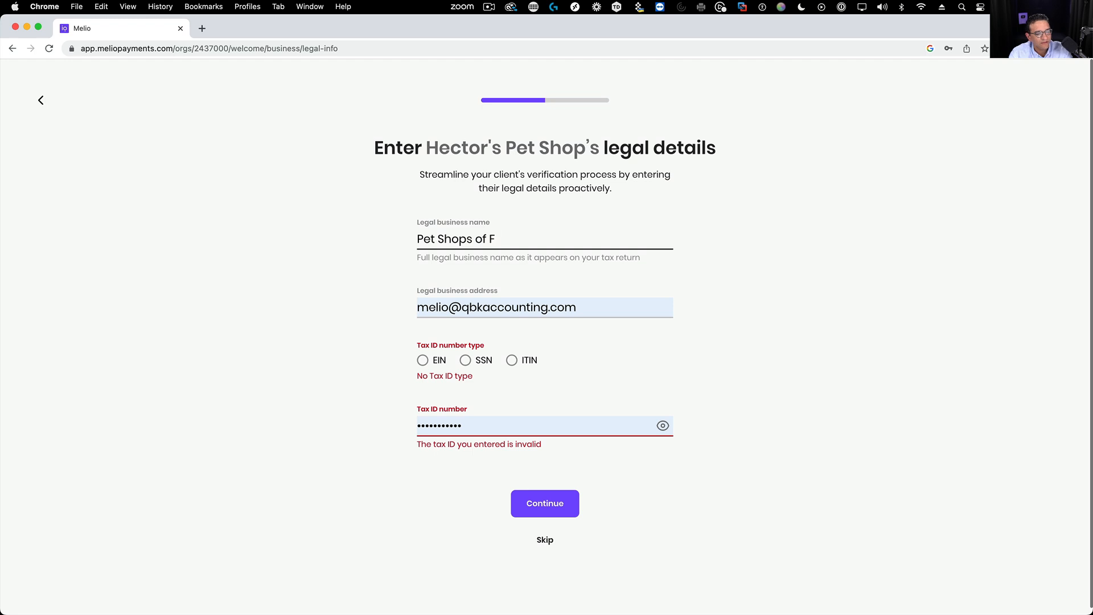
type("Florida L:L")
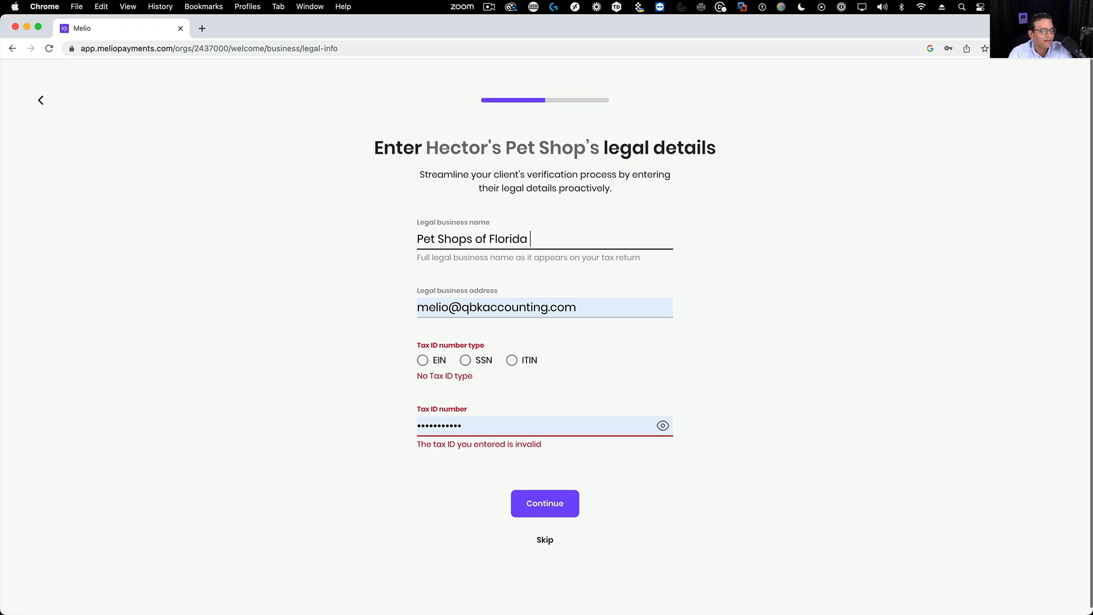
key("BackSpace")
key("BackSpace")
type("LC")
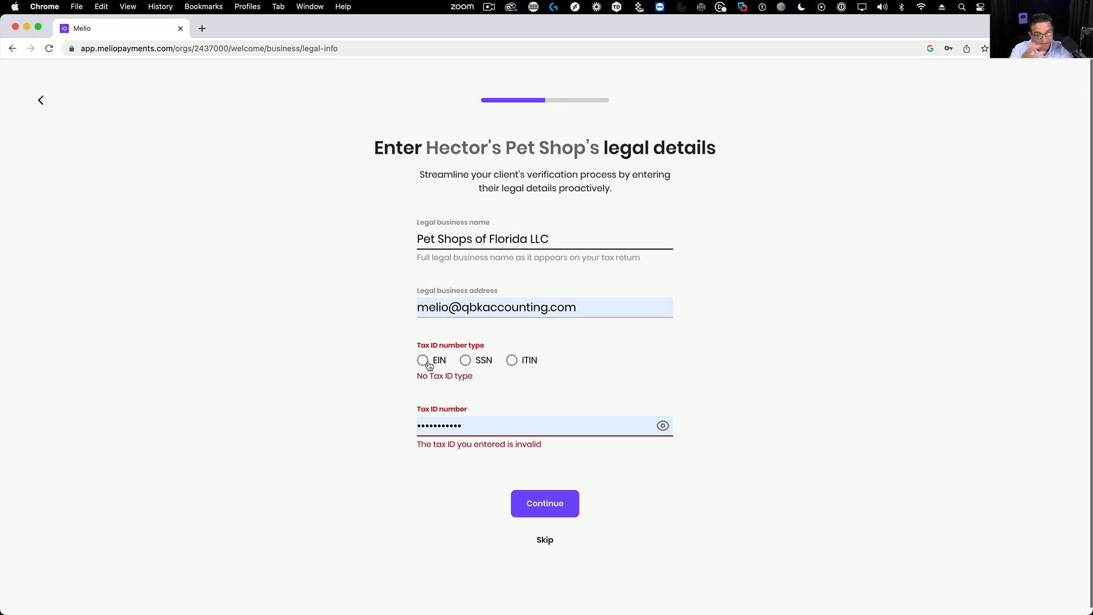
- Choose EIN as the tax ID type, replace the autofilled tax ID, and reveal it
left_click(423, 360)
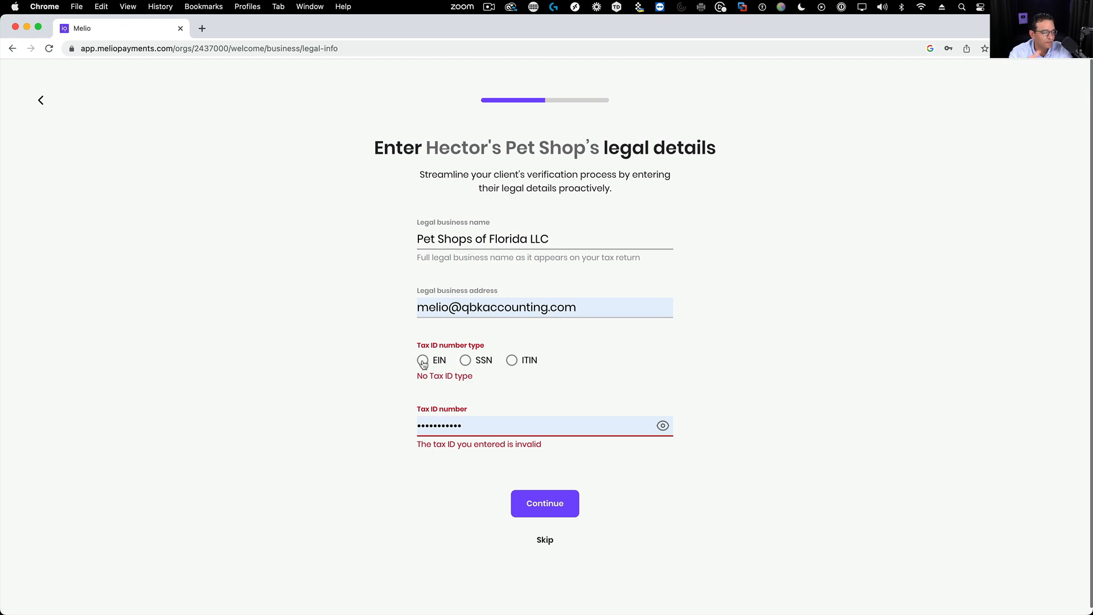
left_click_drag(482, 421, 404, 418)
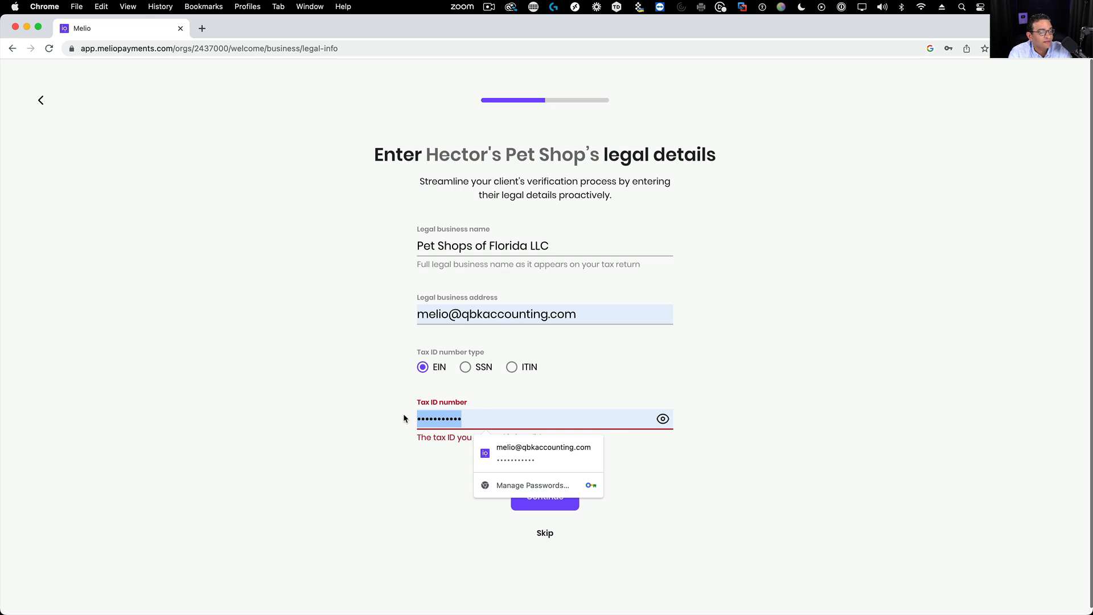
type("•••••")
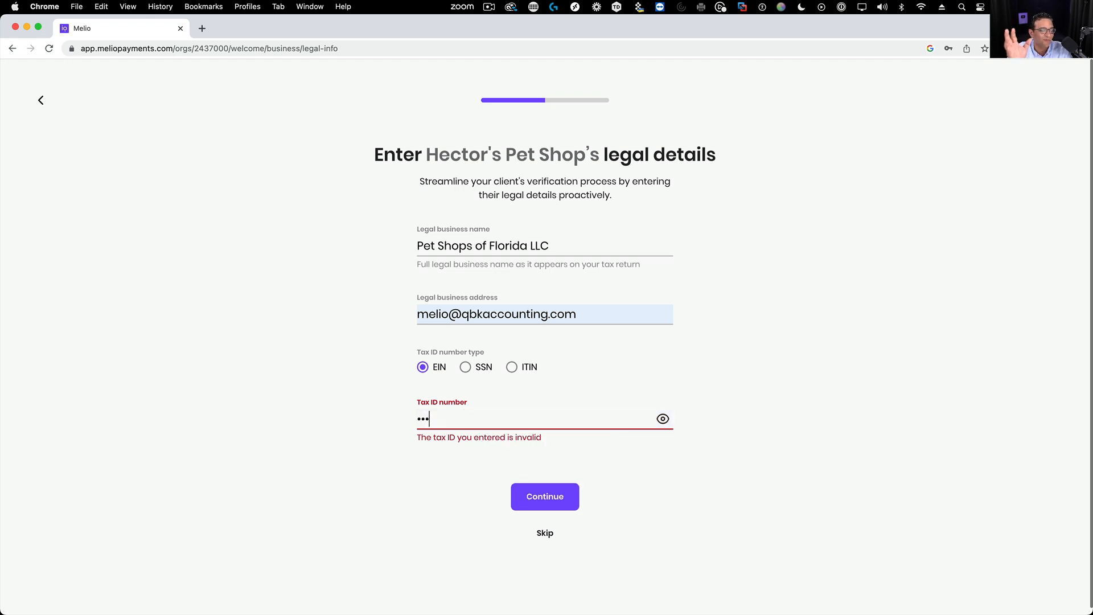
type("••••")
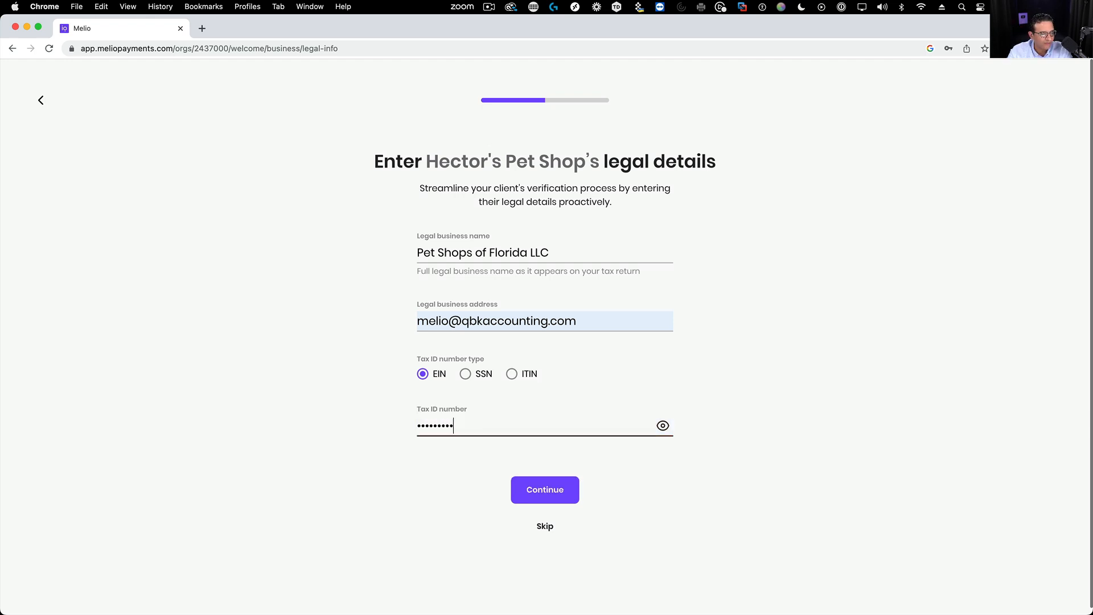
left_click(663, 425)
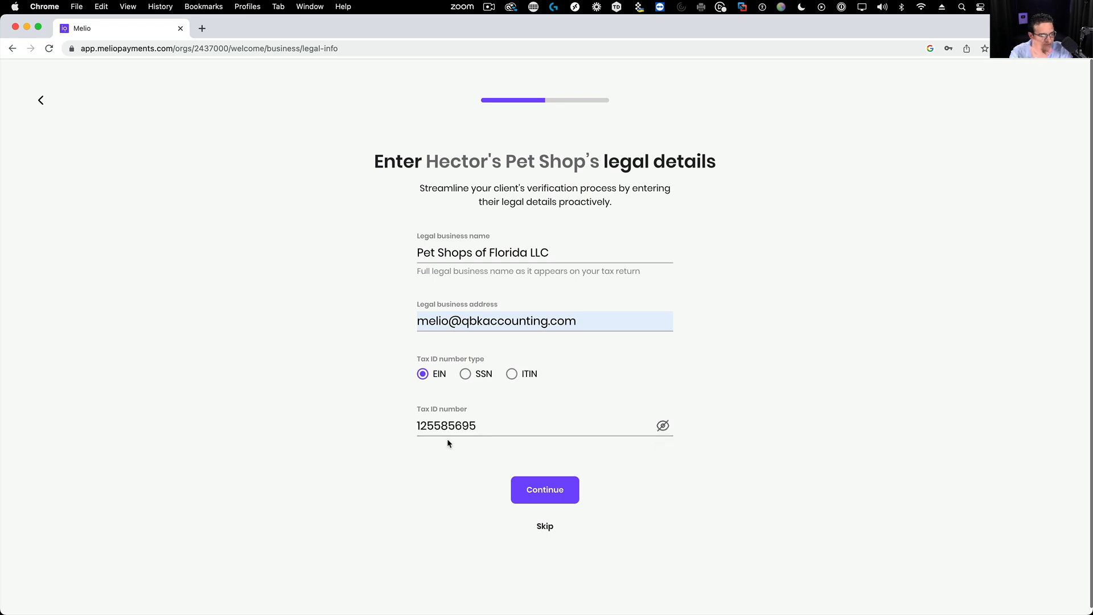
- Pick the suggested legal address, decline Chrome's password save, and choose $10K-$50K monthly volume
type("4474")
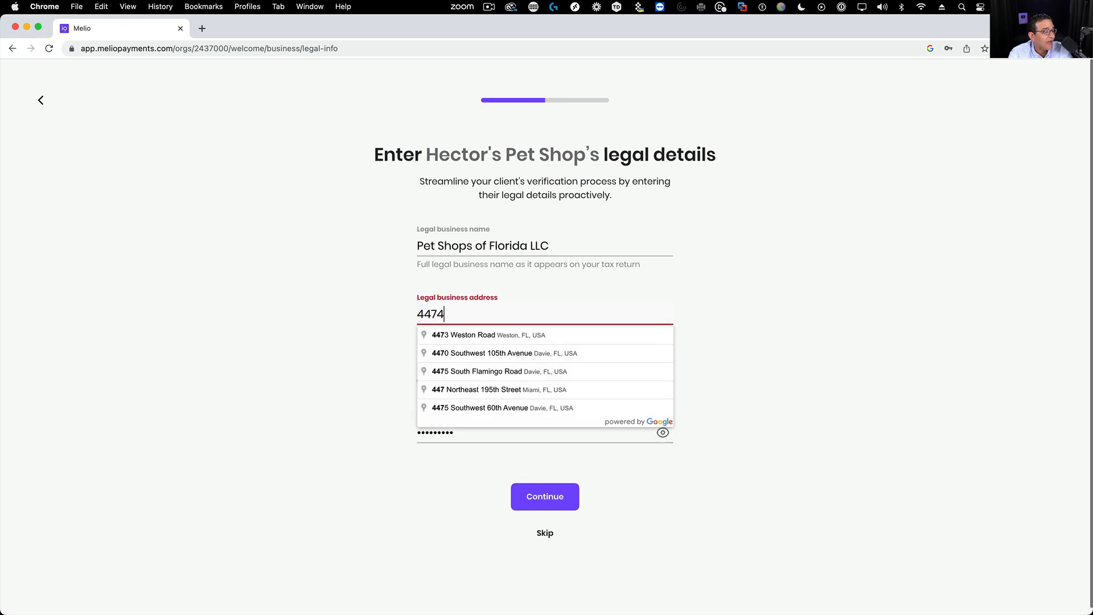
left_click(518, 336)
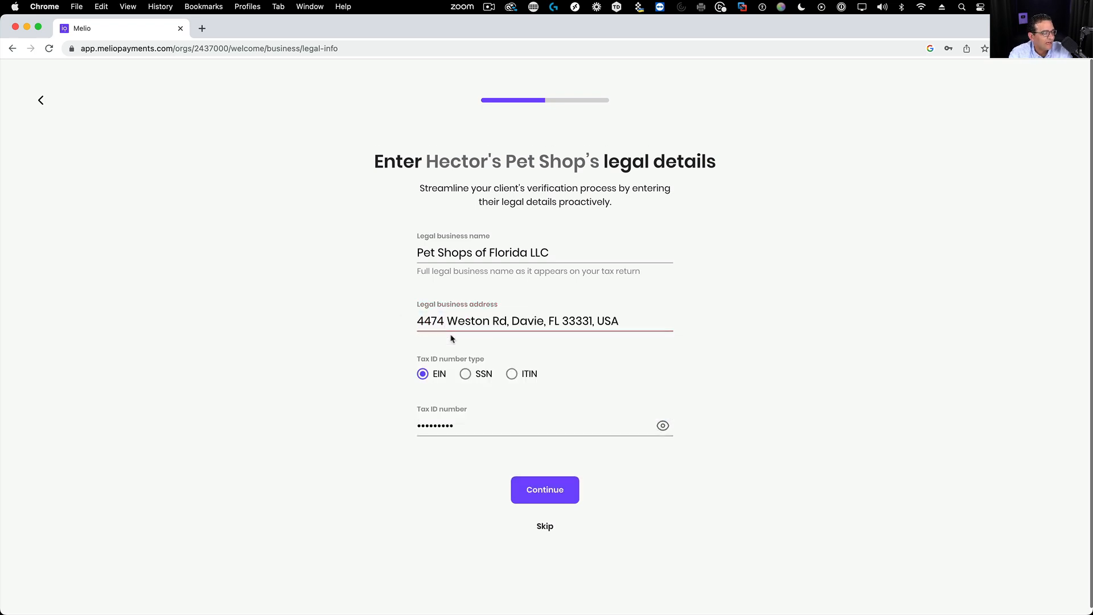
left_click(552, 496)
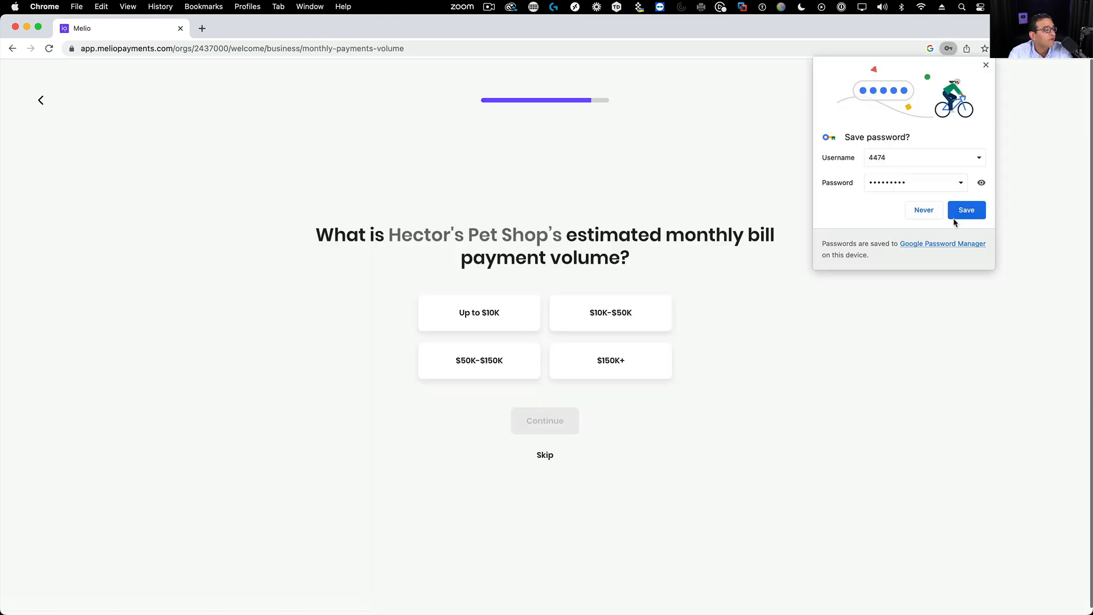
left_click(924, 210)
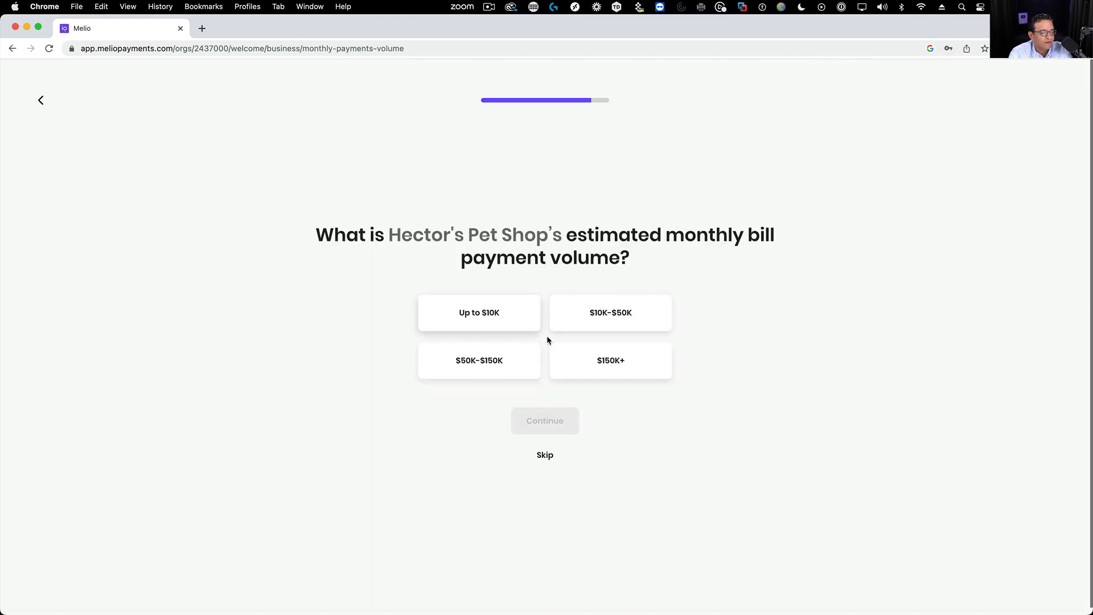
left_click(620, 316)
left_click(550, 426)
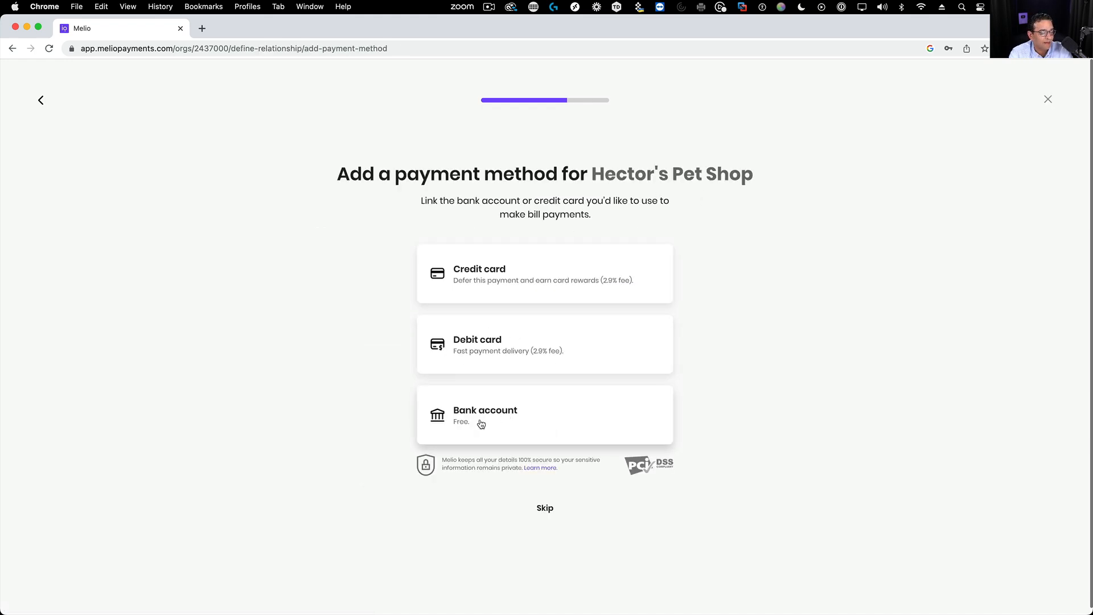
- Abandon bank-account verification, skip the payment method, and choose to invite the owner
left_click(499, 422)
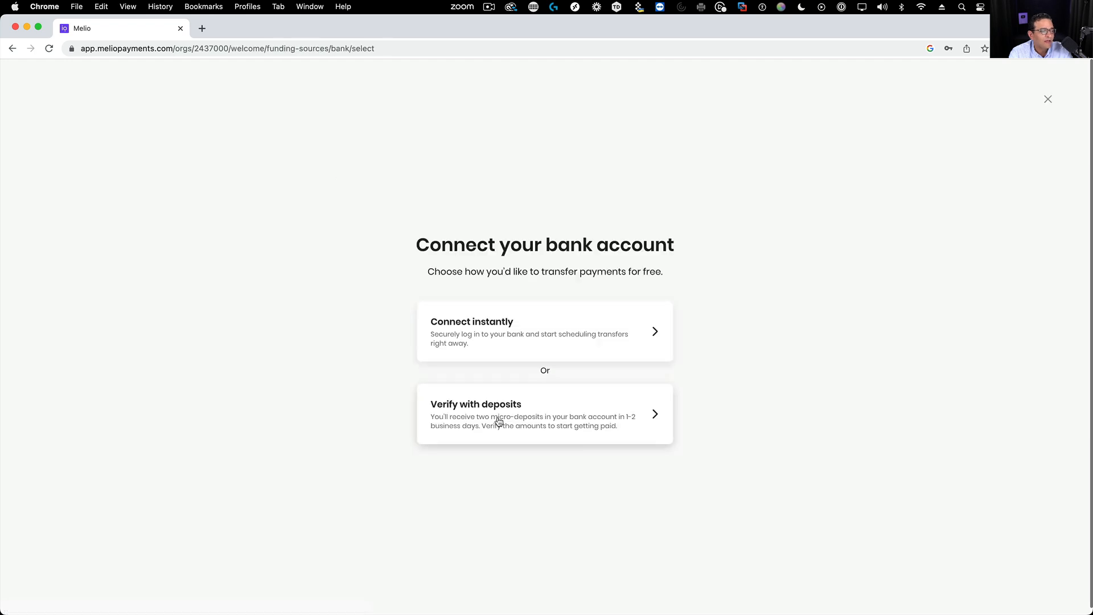
left_click(532, 420)
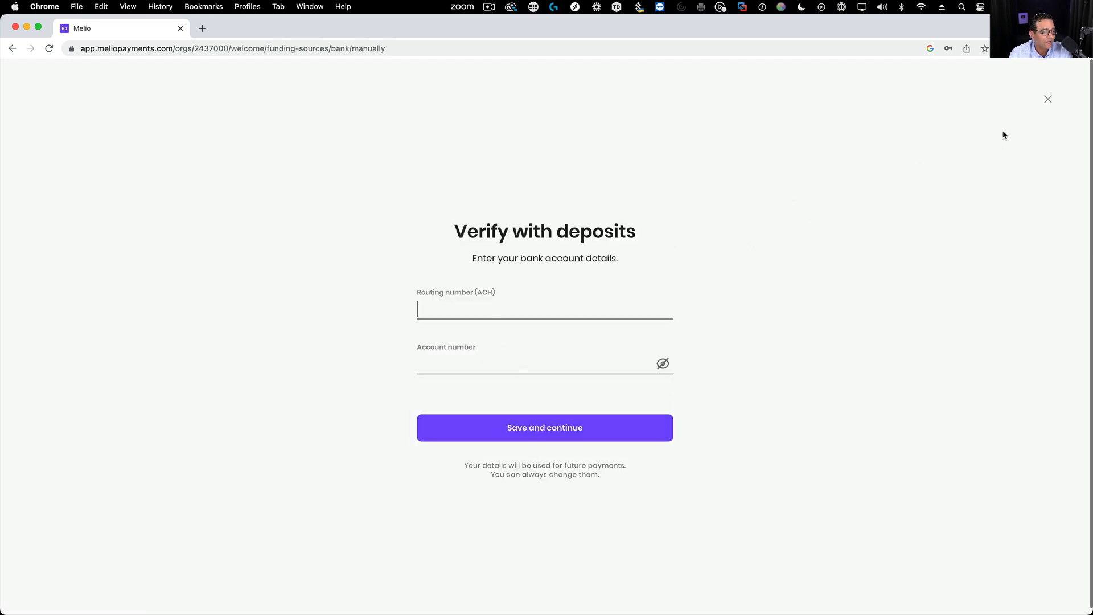
left_click(1049, 99)
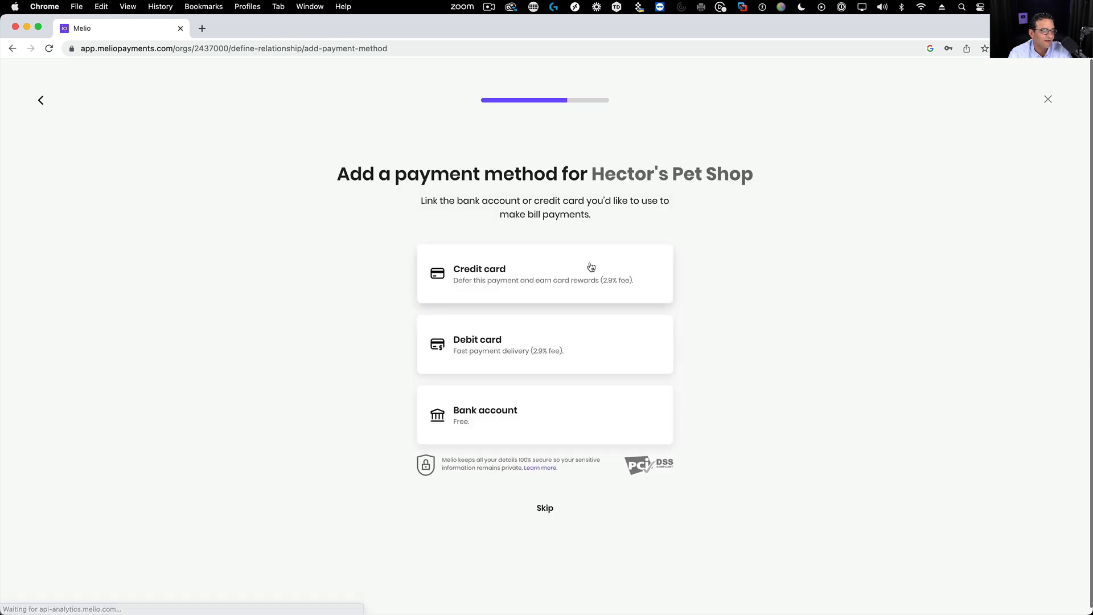
left_click(544, 507)
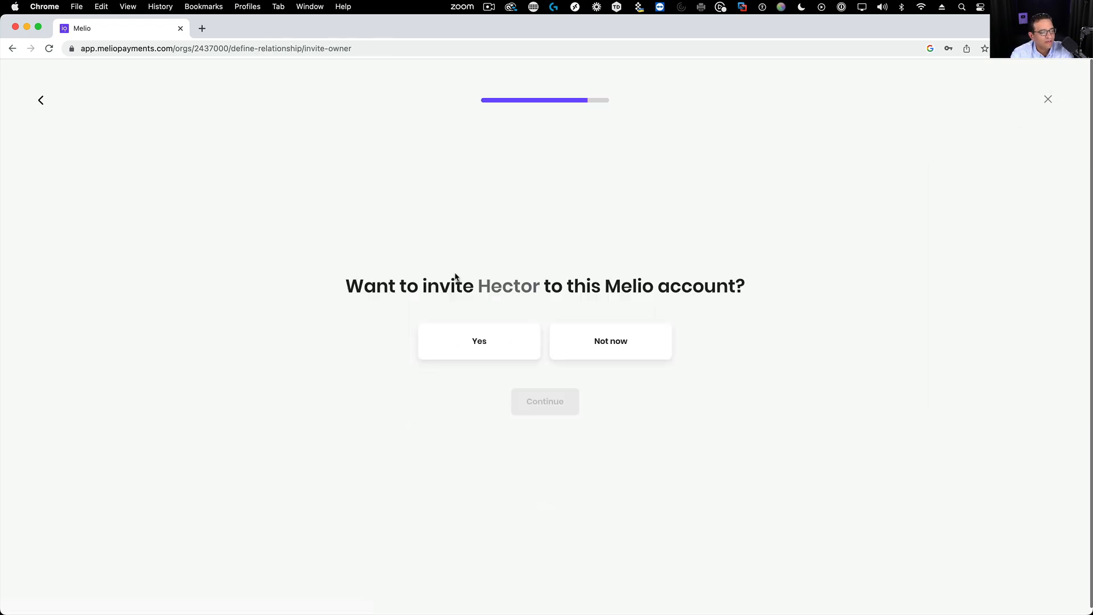
left_click(485, 345)
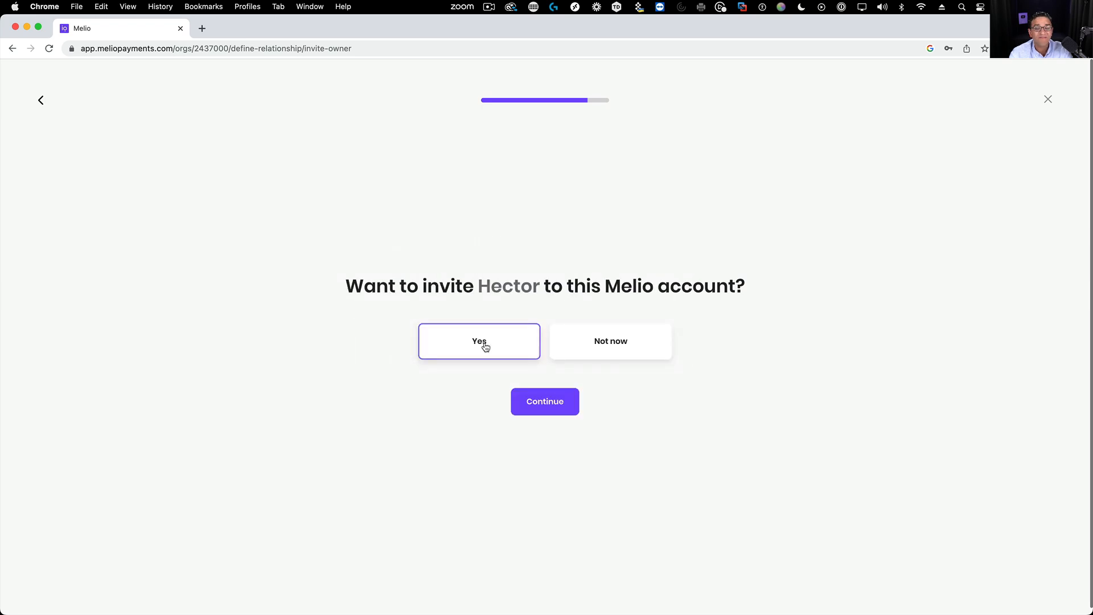
left_click(544, 402)
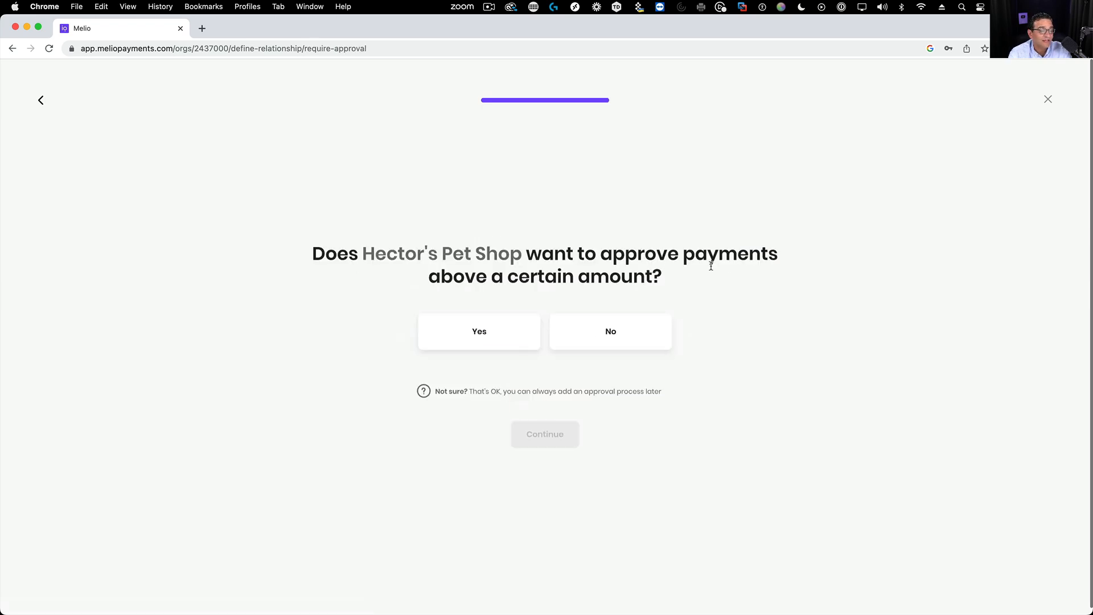
- Require payment approvals above $1000, tick 'I don't know the amount', and finish client setup
left_click(490, 339)
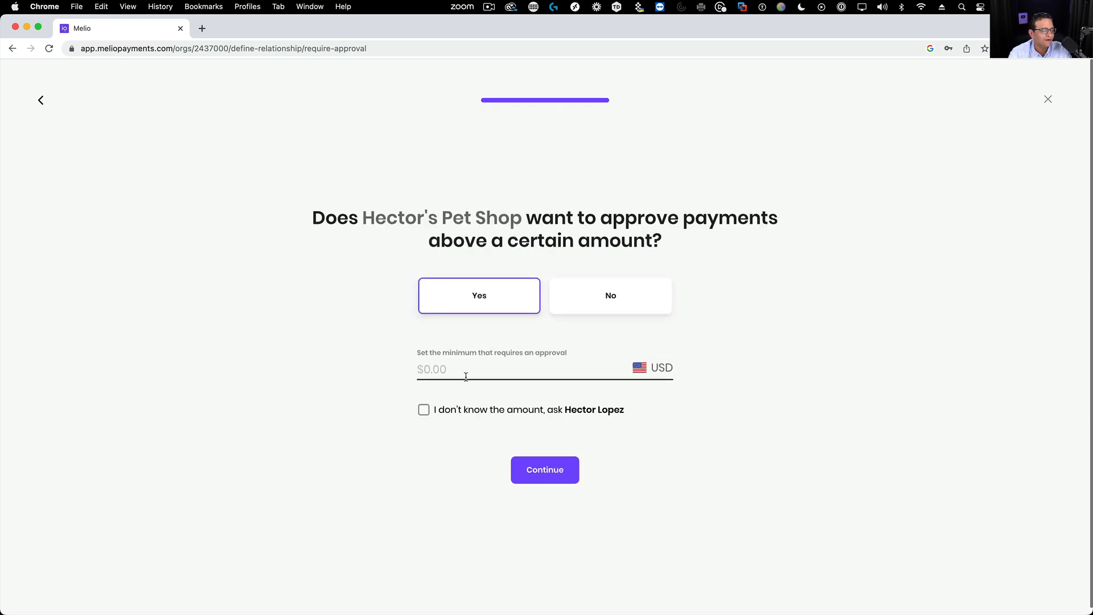
type("1000")
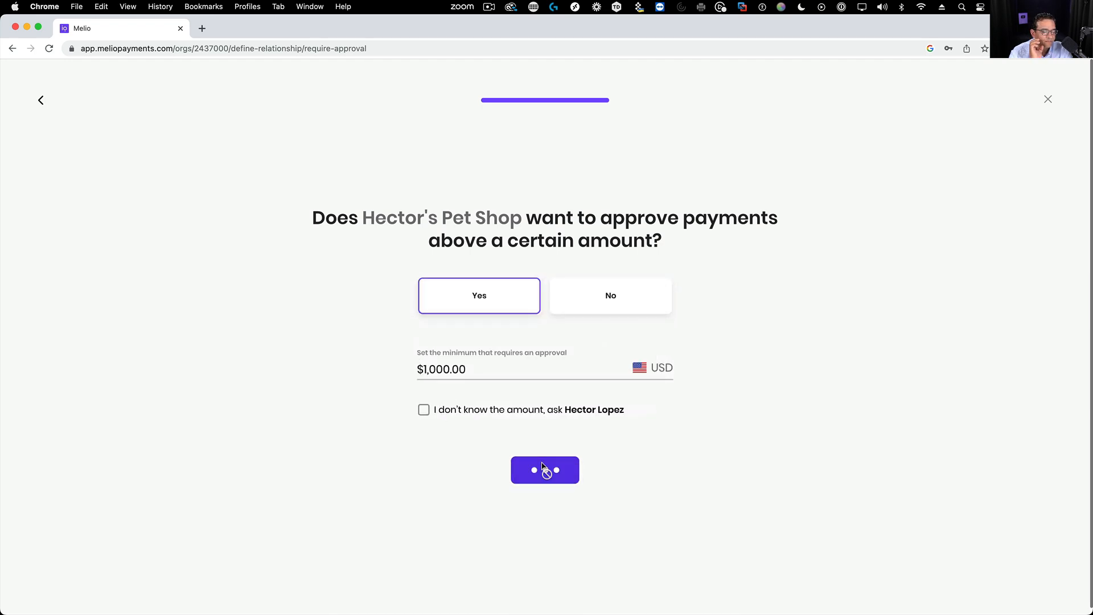
left_click(562, 473)
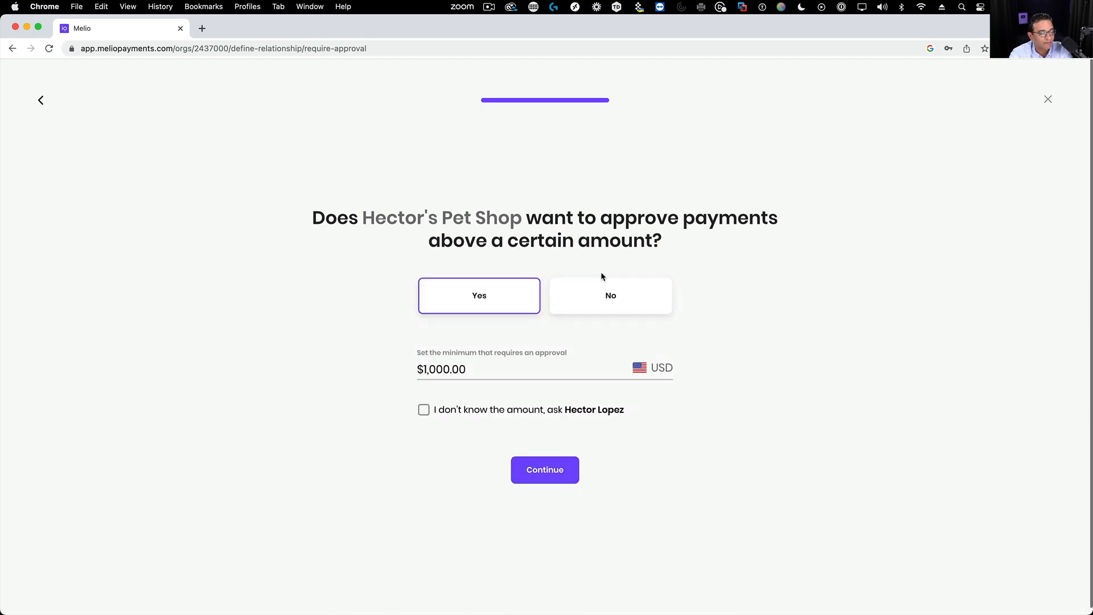
left_click(423, 410)
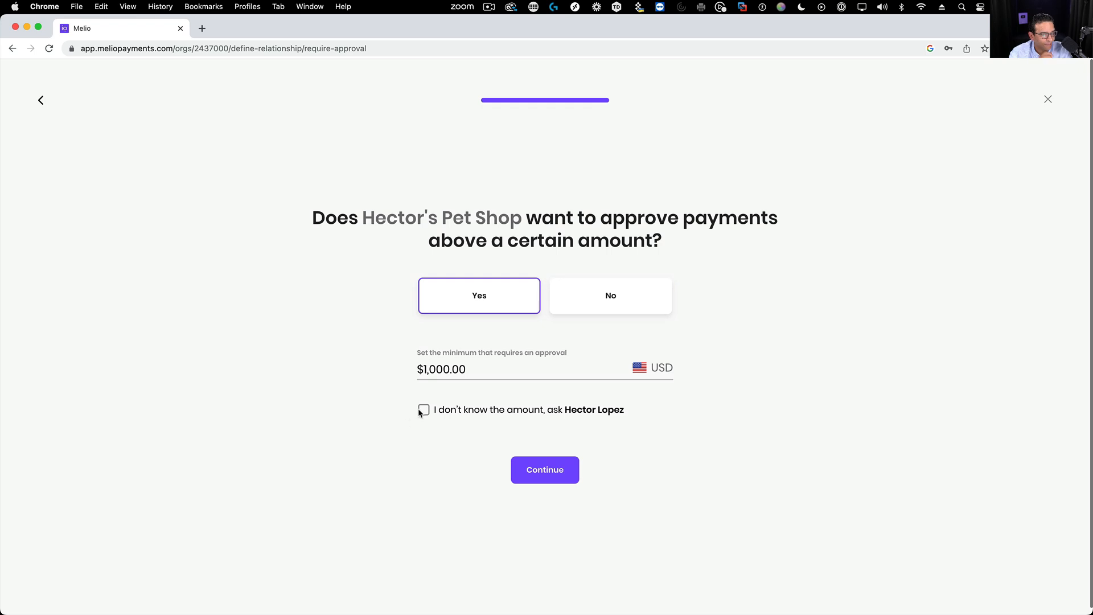
left_click(555, 475)
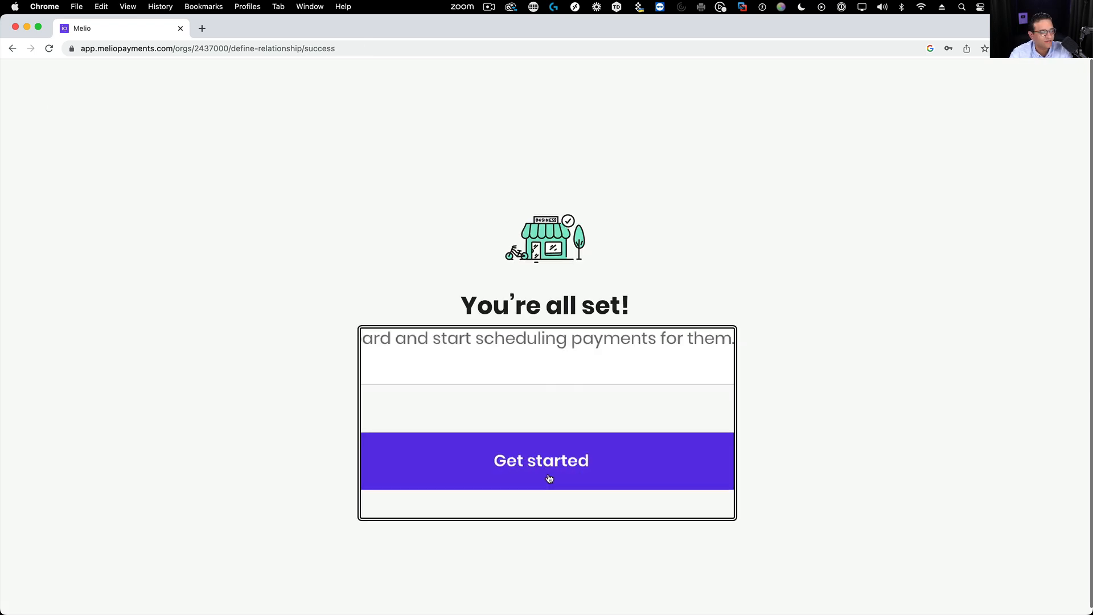
left_click(547, 476)
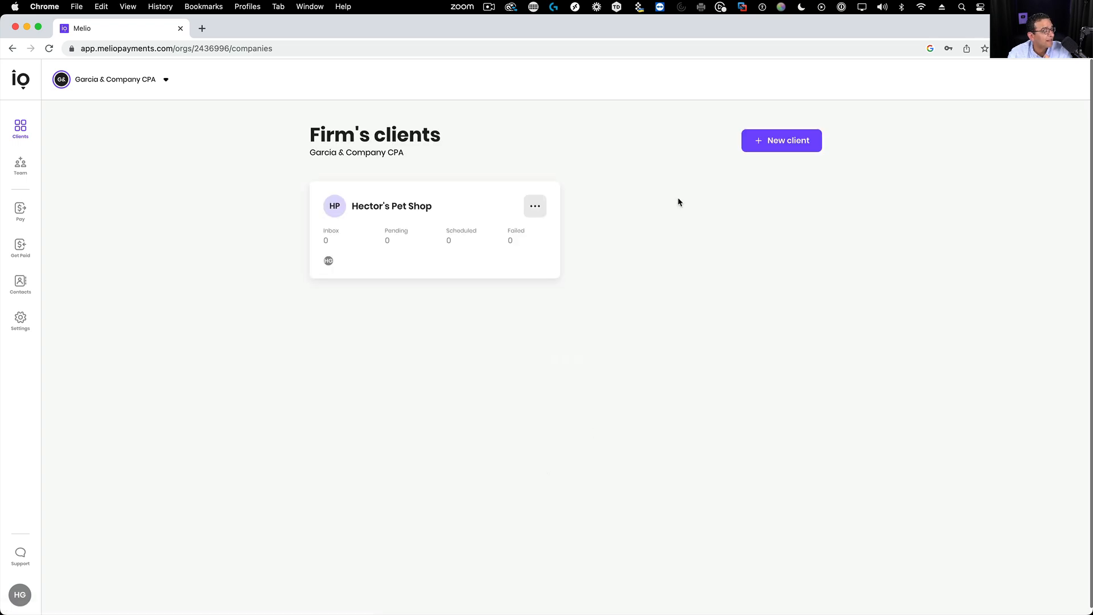
left_click(162, 79)
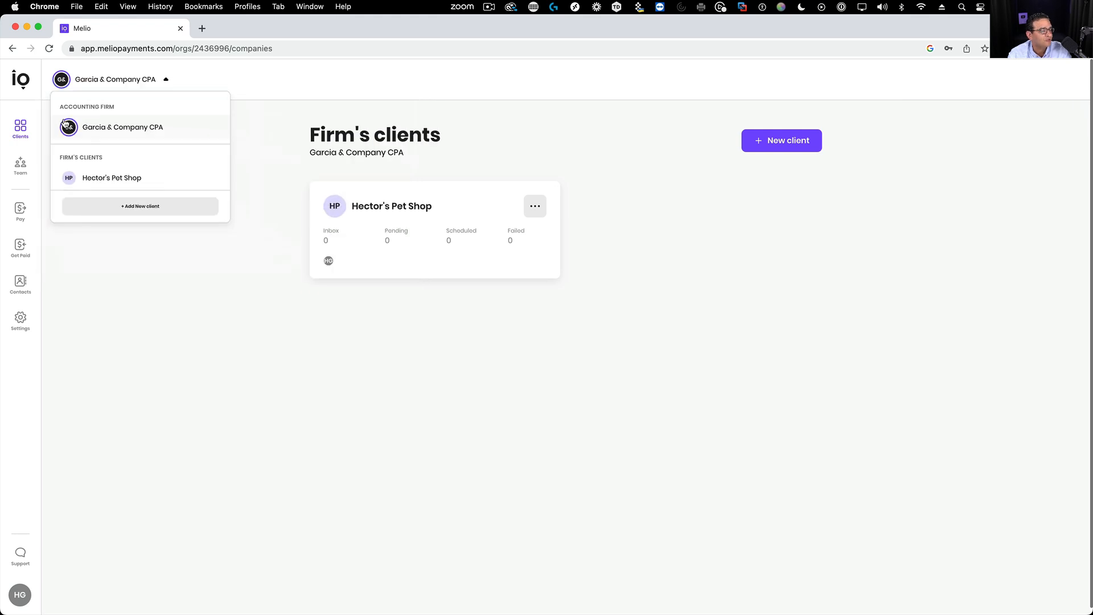
left_click(94, 125)
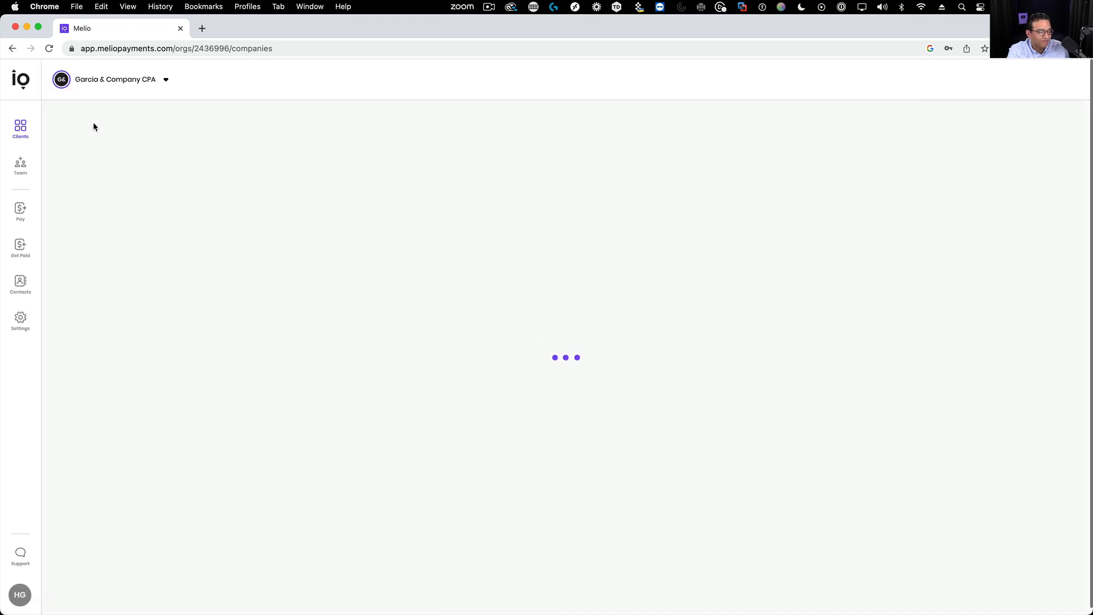
left_click(101, 81)
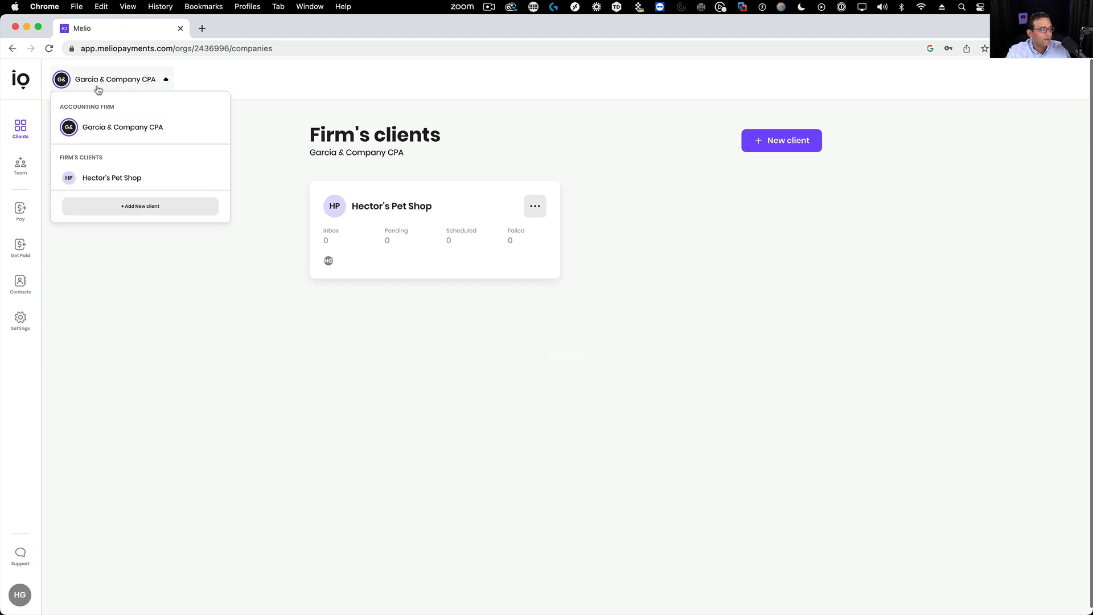
left_click(108, 180)
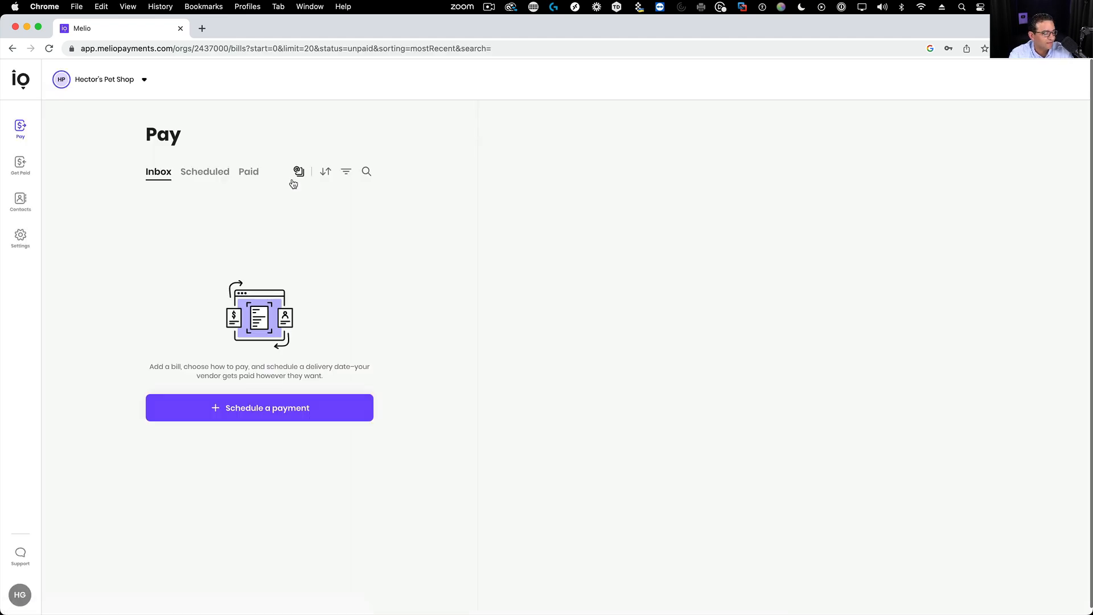
left_click(115, 82)
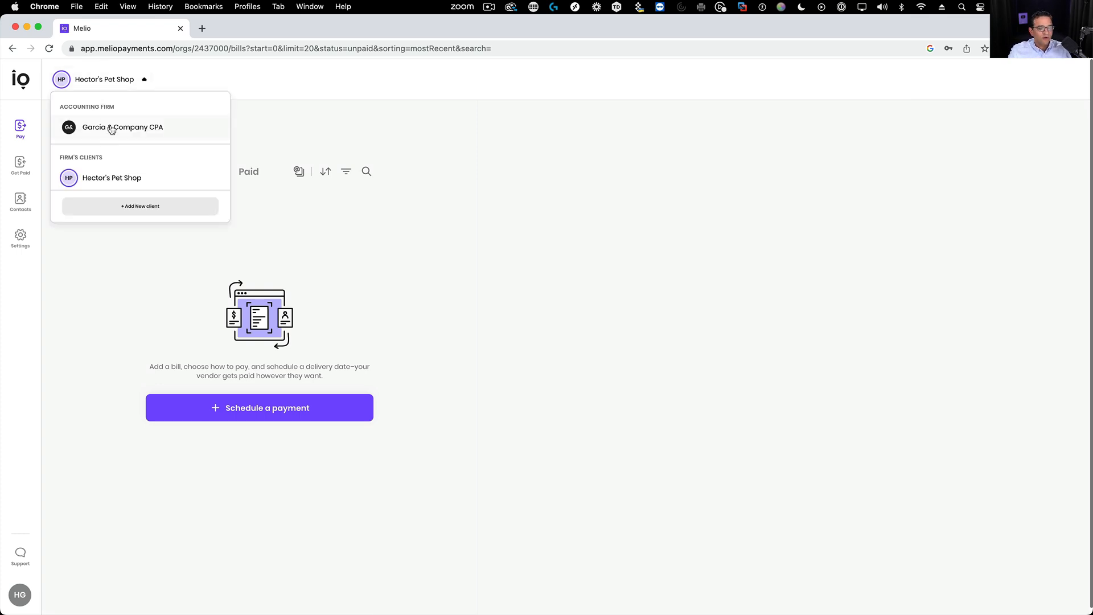
left_click(112, 128)
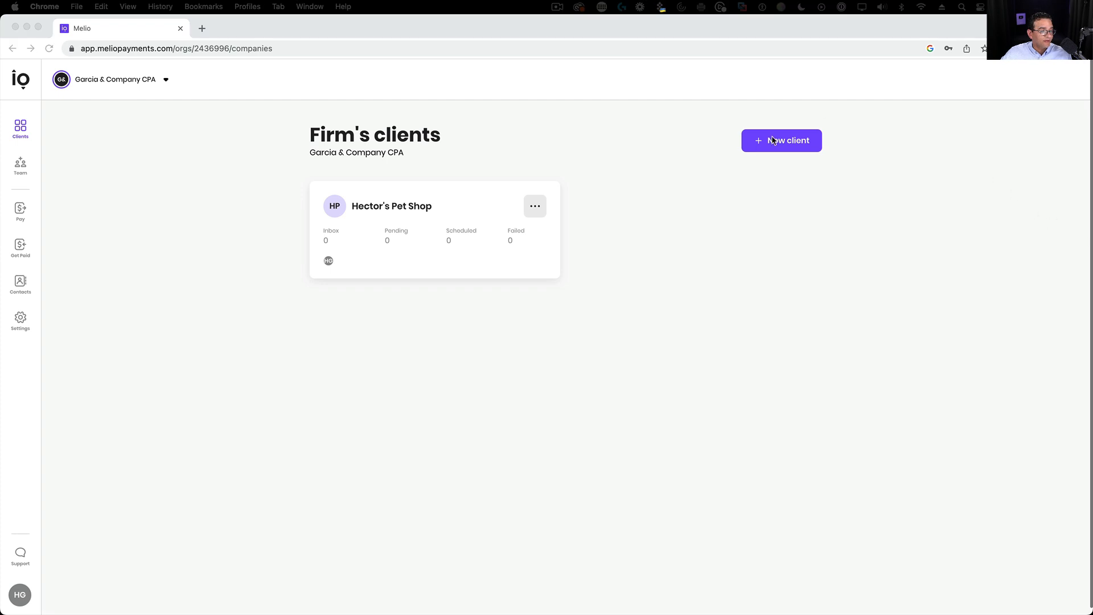
- Add Hex Deck Shop as a new client with its e-mail, answering No to accounting software
left_click(783, 140)
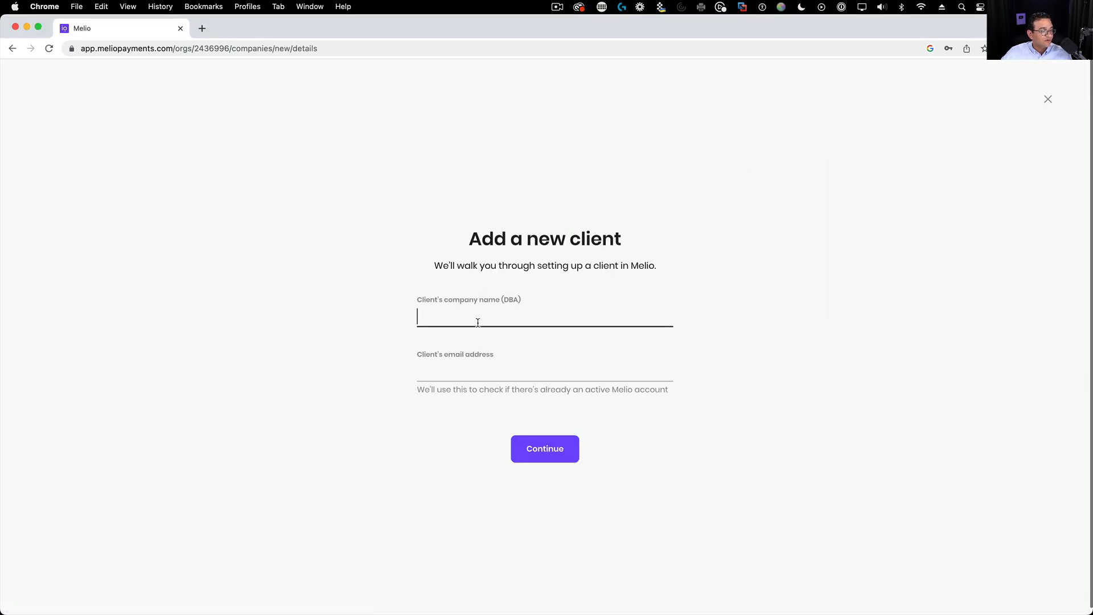
type("Hex ")
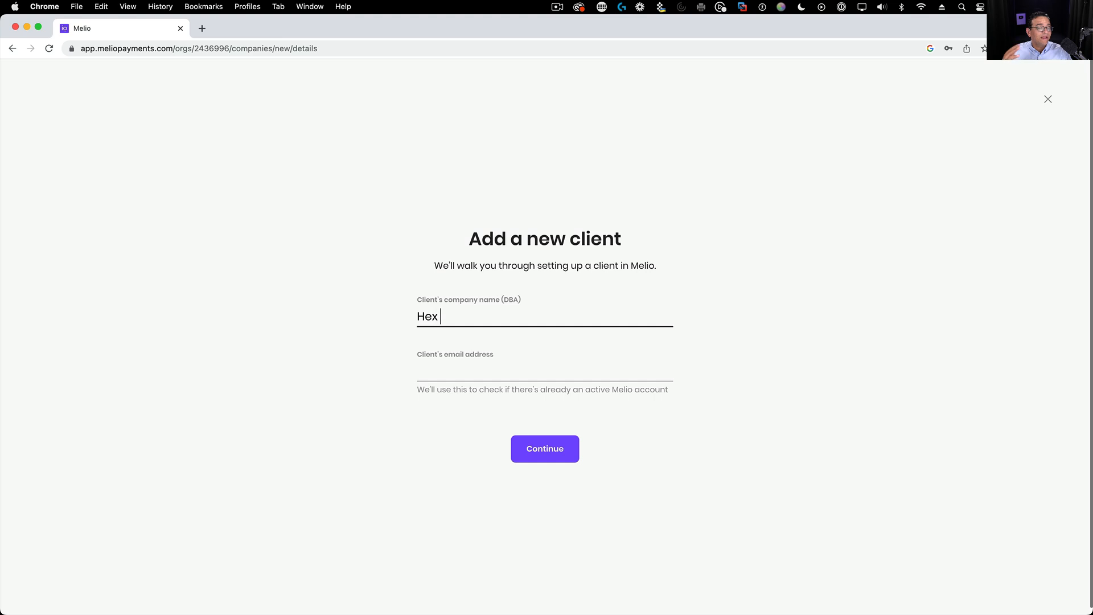
type("Deck Shop")
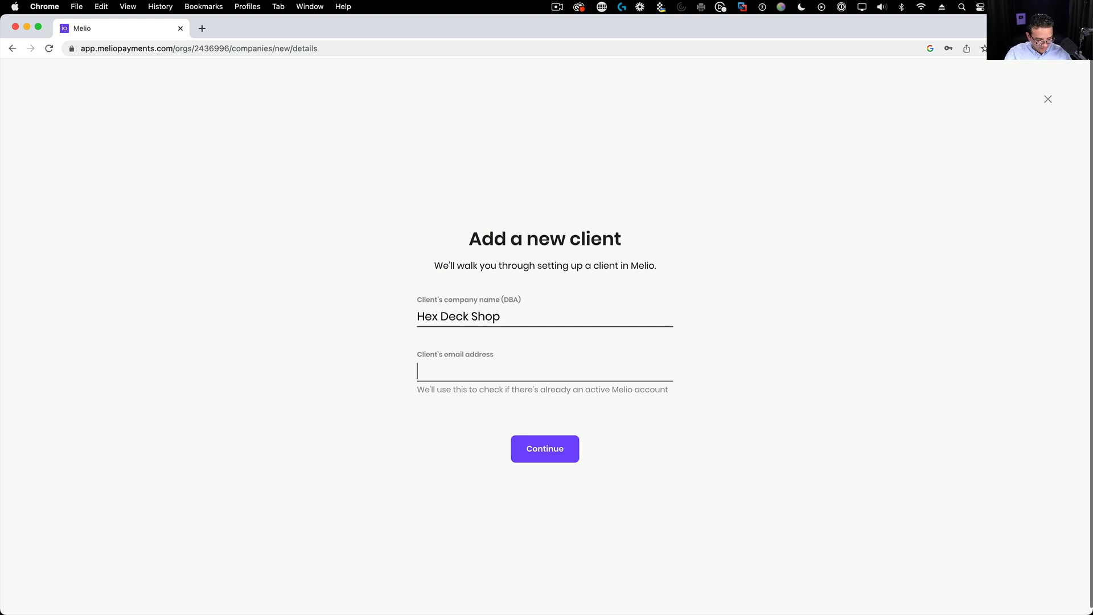
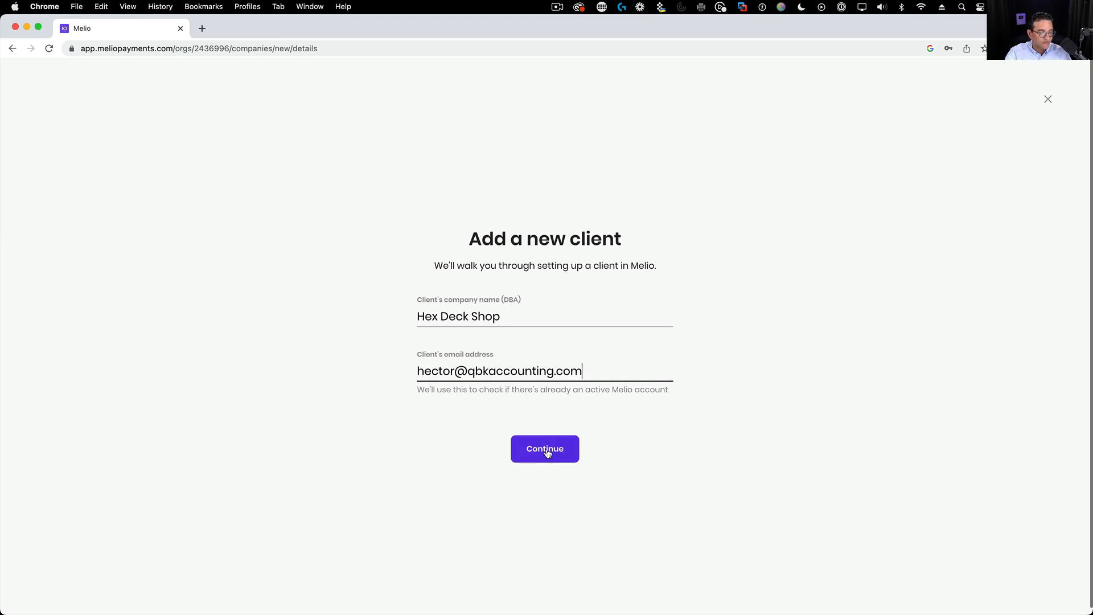
key("alt+super+8")
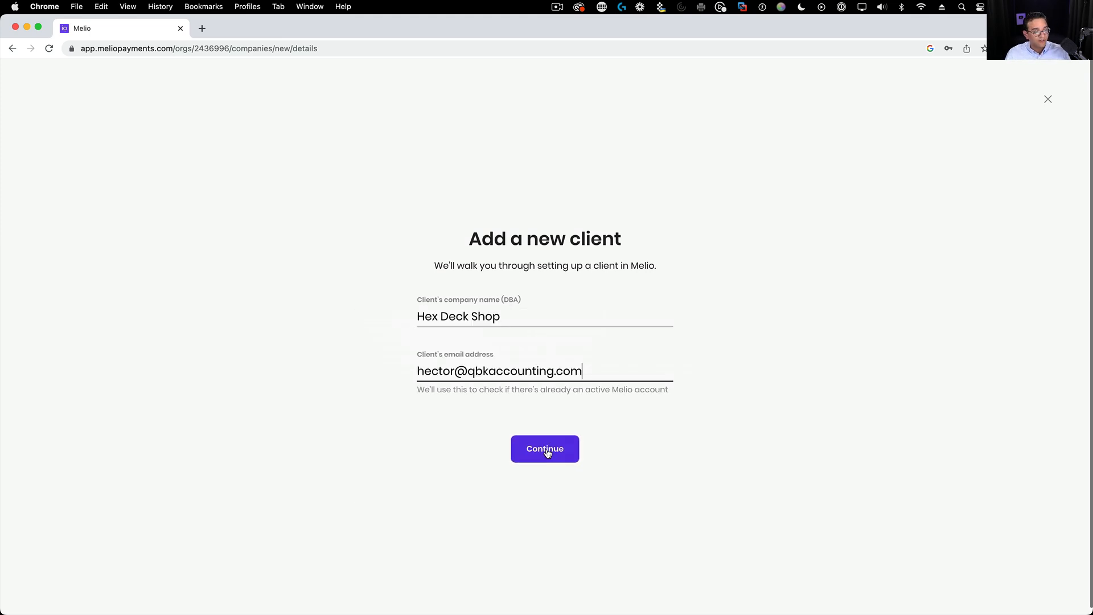
left_click(547, 452)
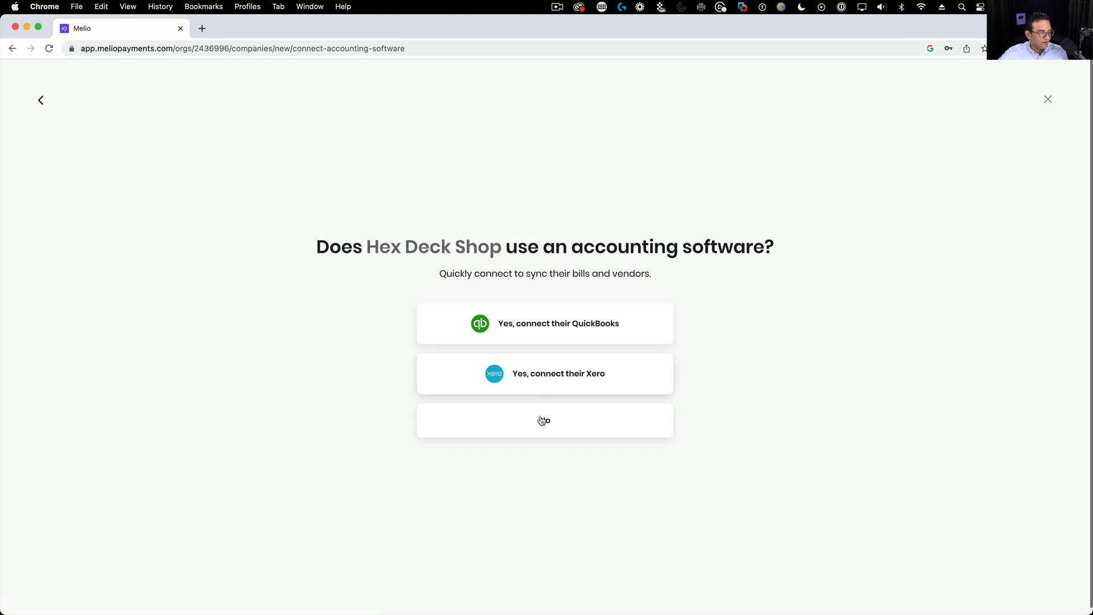
key("alt+super+8")
left_click(552, 425)
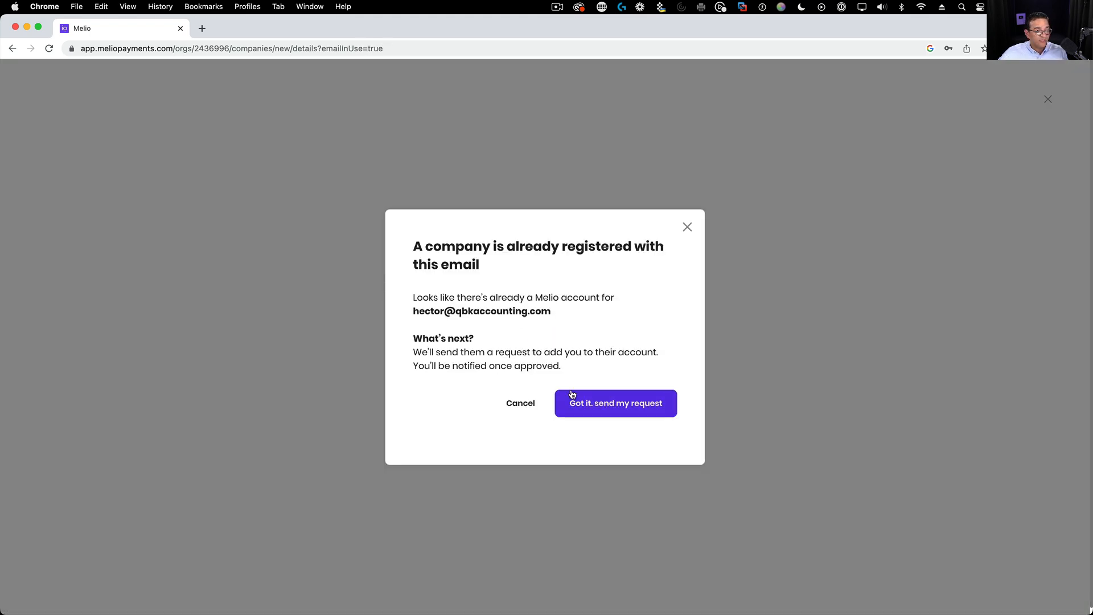
- Send the request to join Hex Deck Shop's already-registered Melio account
left_click_drag(415, 246, 586, 356)
left_click(587, 356)
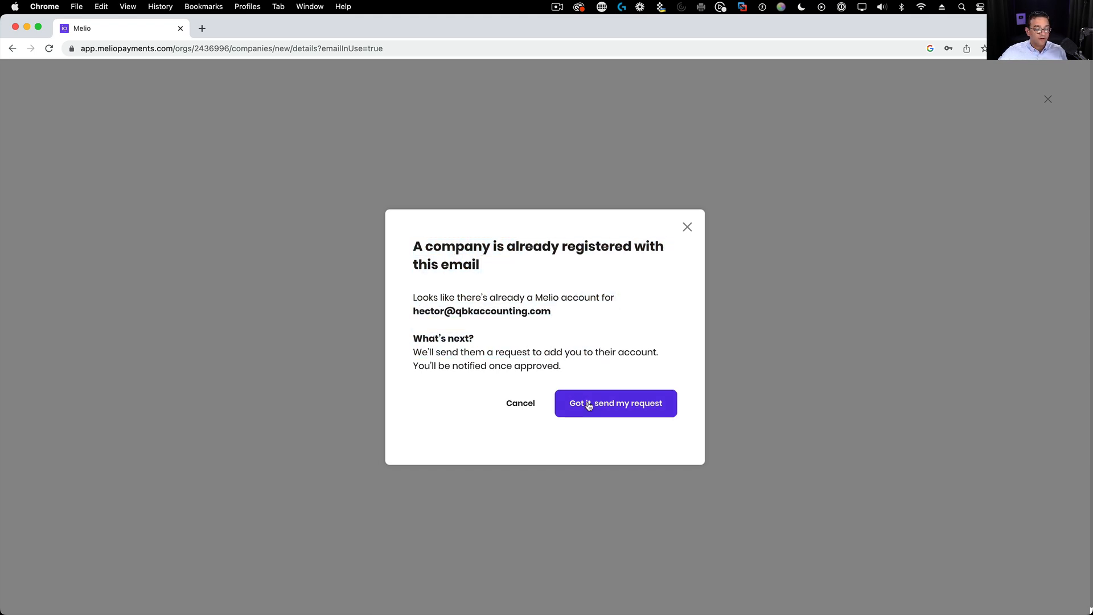
left_click(637, 412)
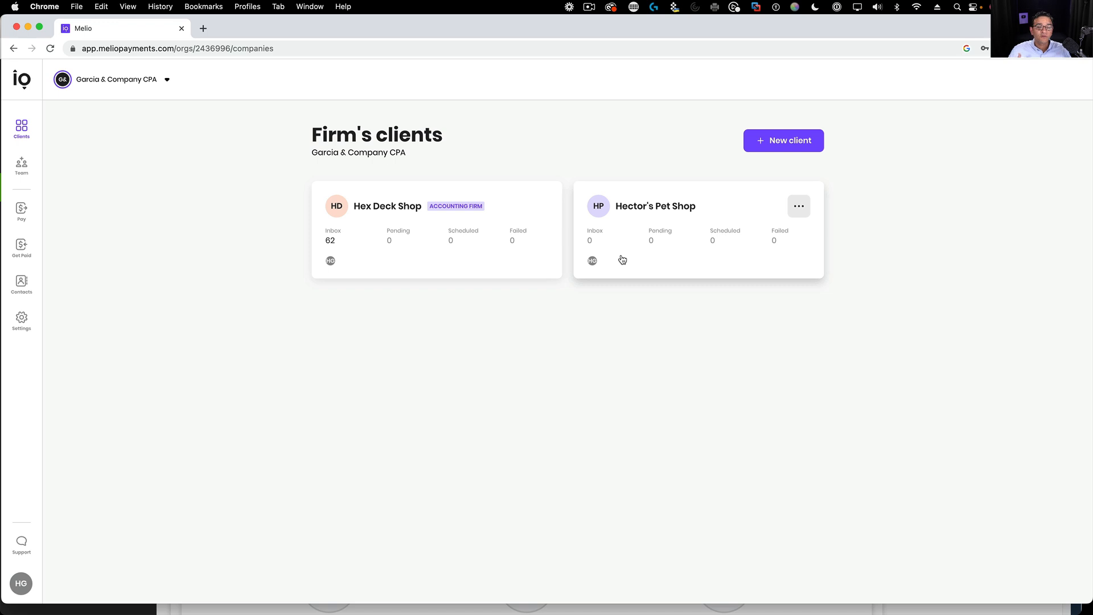
- Open Hector's Pet Shop's Settings and go to Accounting Software Sync
left_click(681, 208)
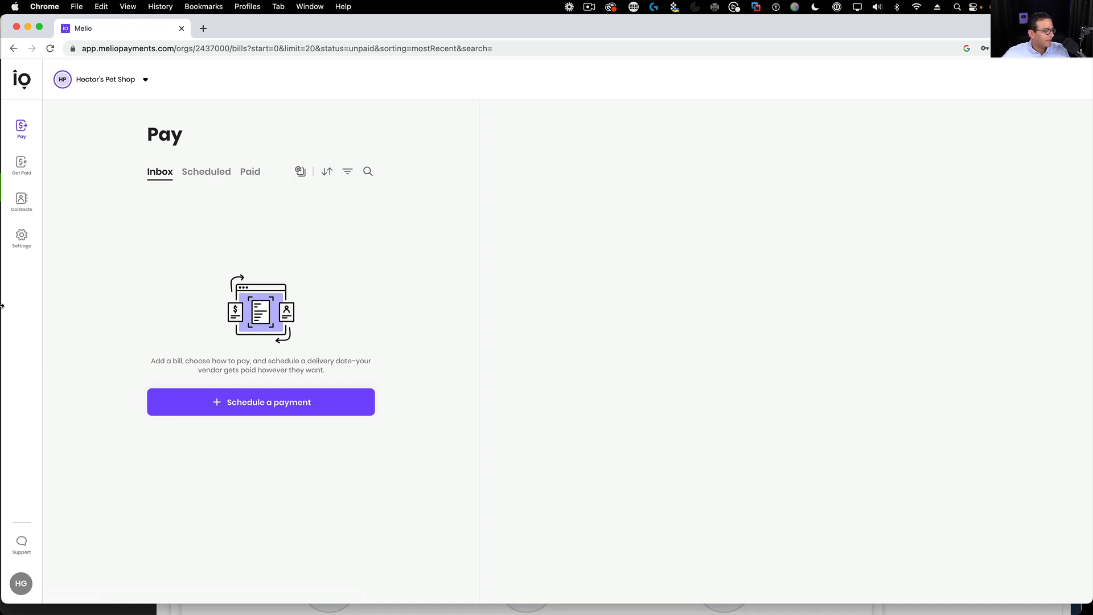
left_click(21, 240)
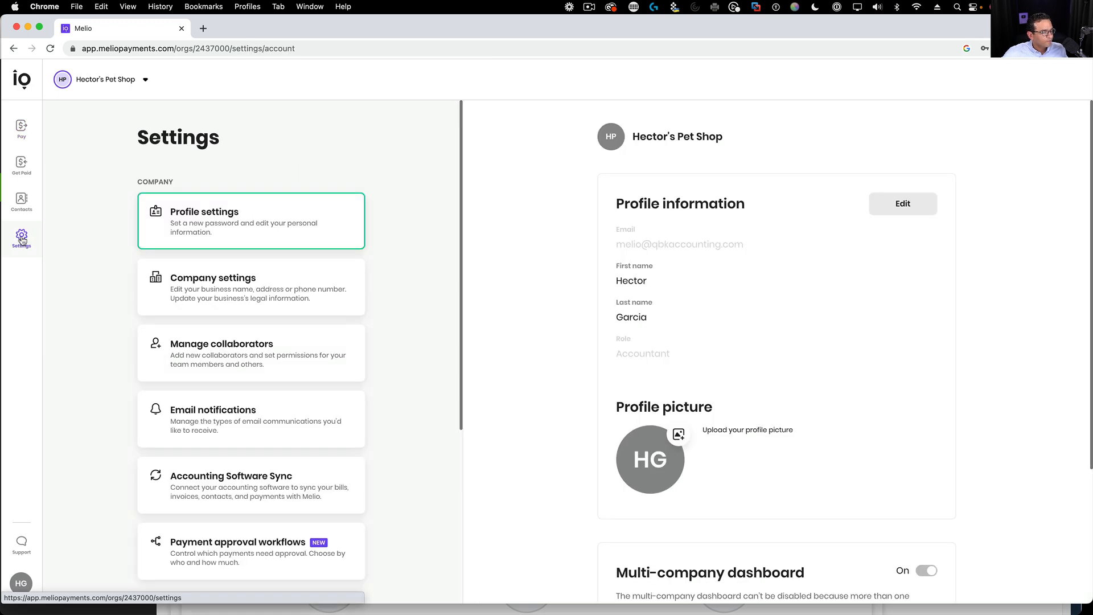
scroll(274, 376, "down", 5)
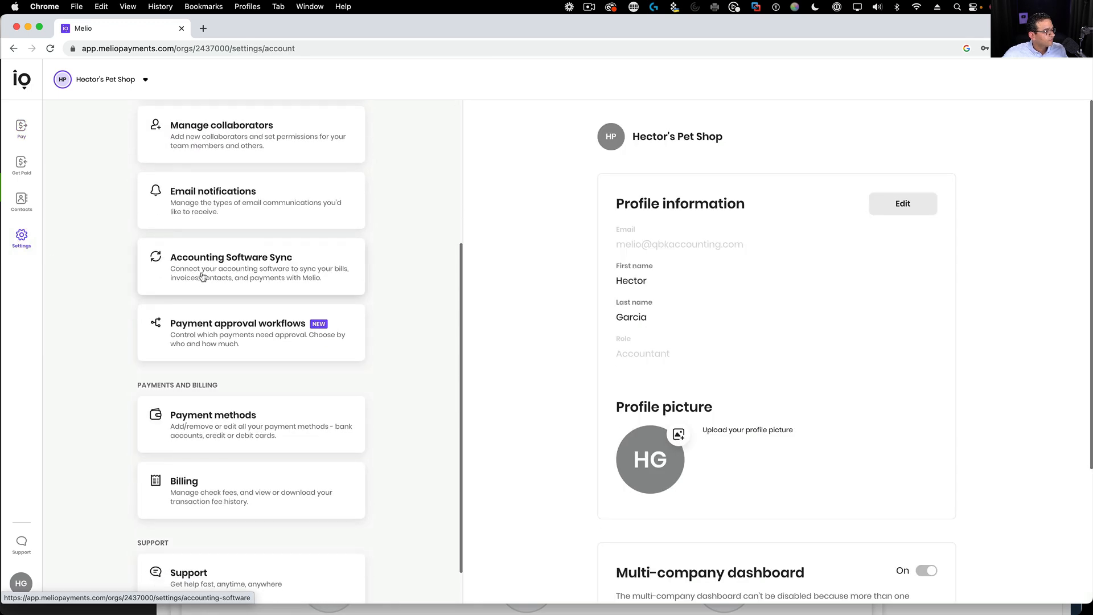
left_click(206, 267)
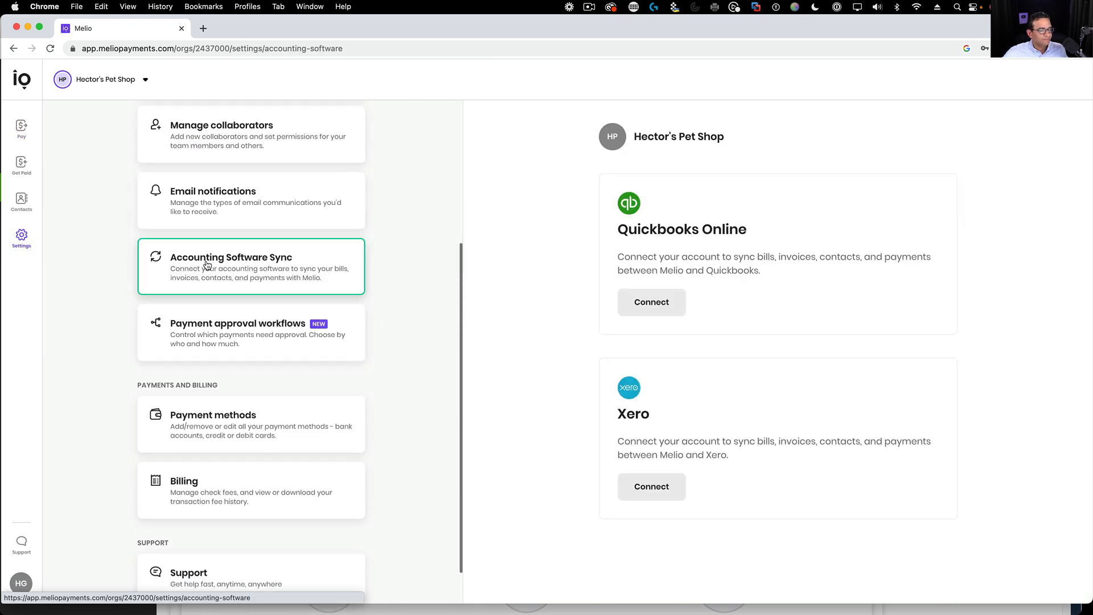
left_click(663, 497)
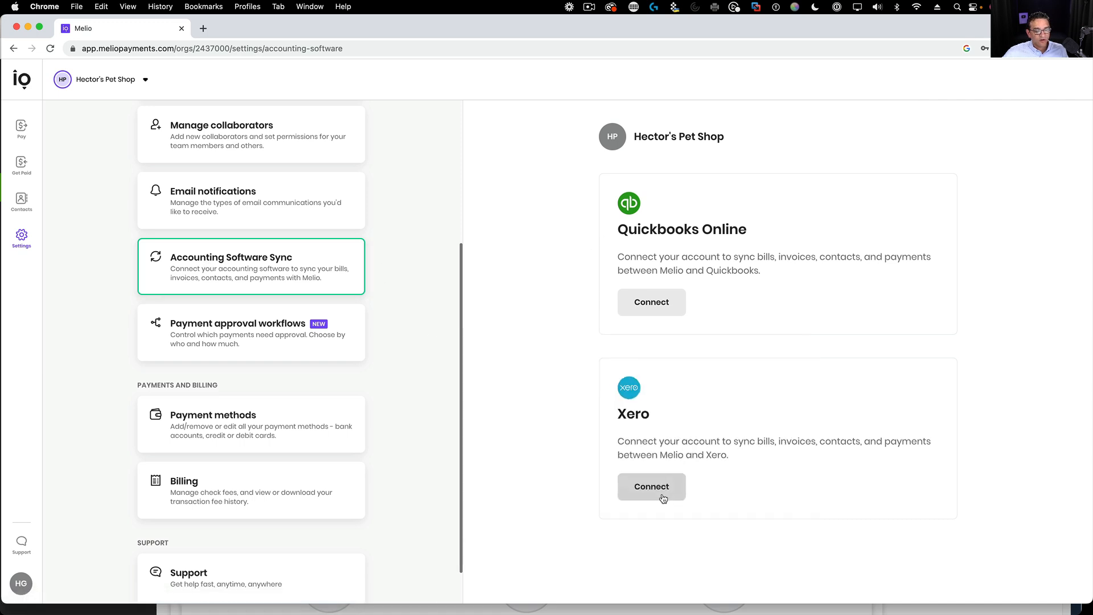
- Connect QuickBooks Online, sign in to Intuit, and choose Hector's Pet Shop as the company
left_click(665, 302)
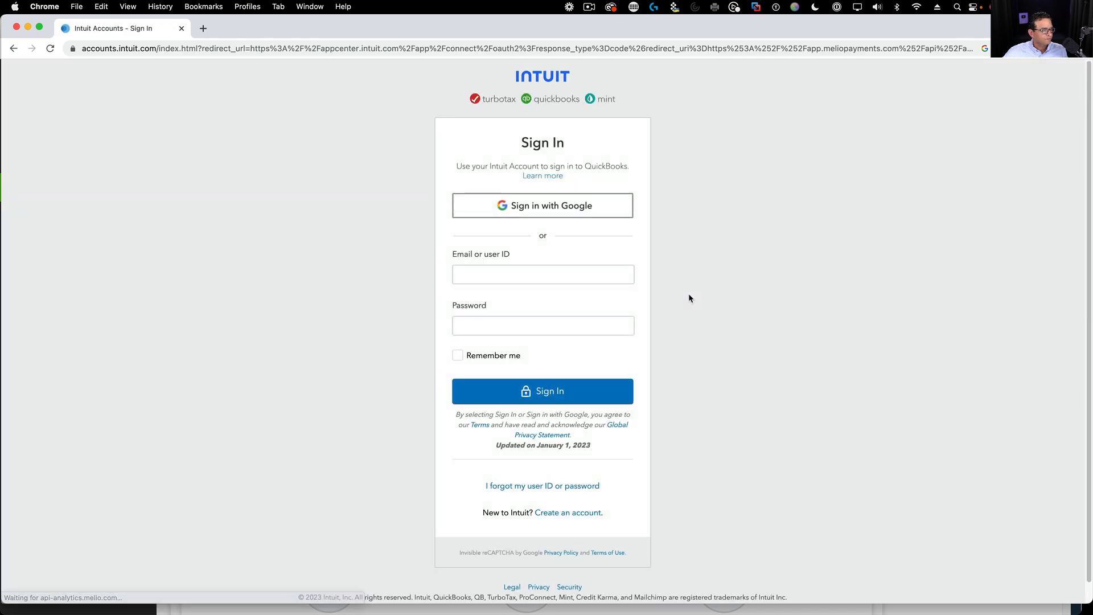
left_click(540, 393)
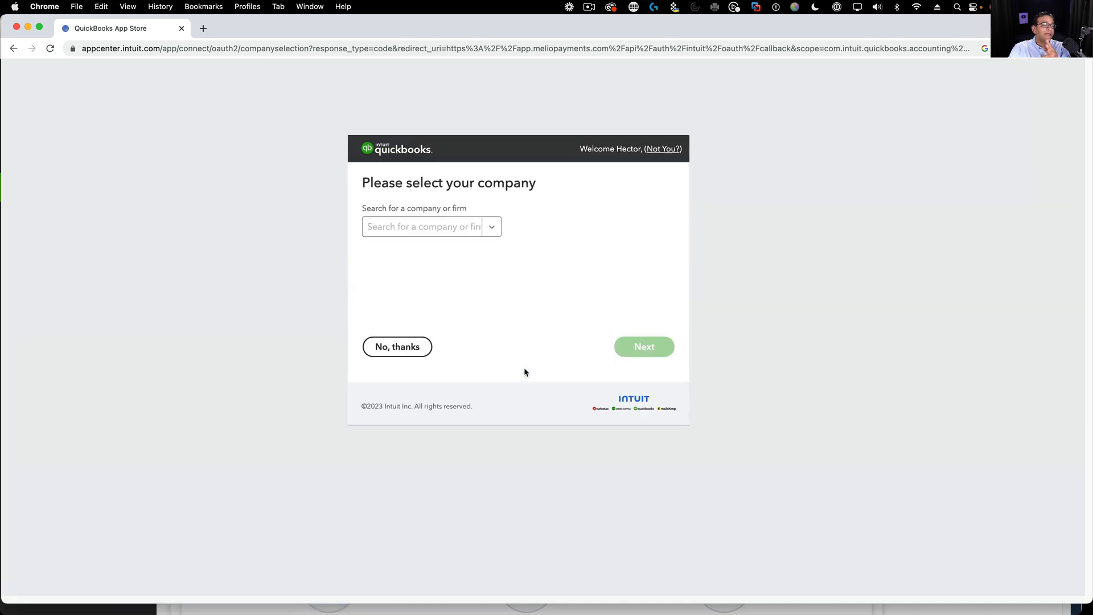
left_click(489, 228)
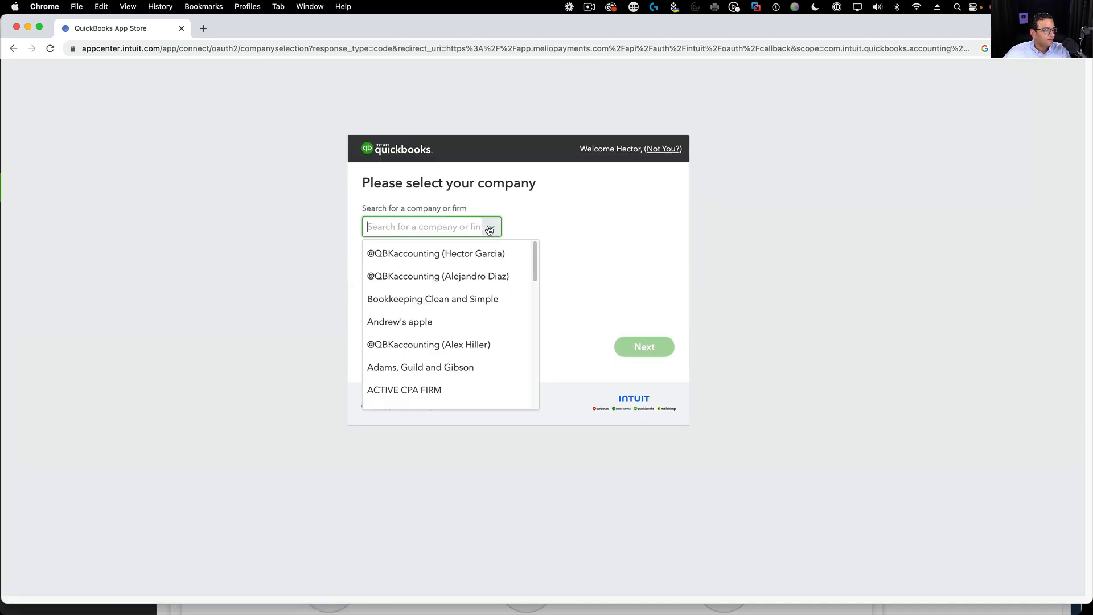
left_click_drag(535, 265, 393, 405)
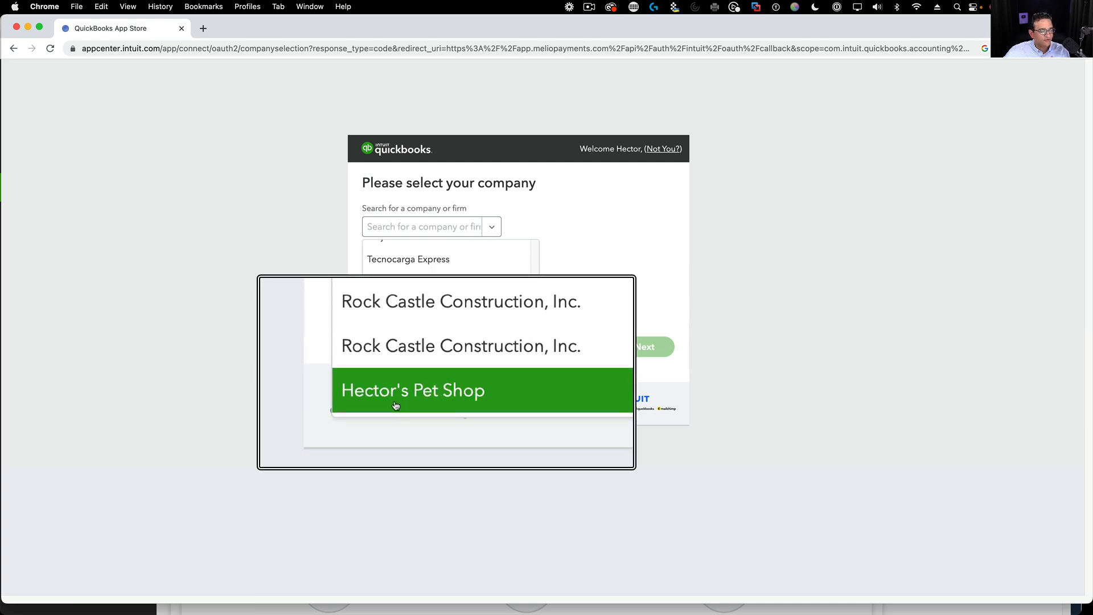
left_click(393, 404)
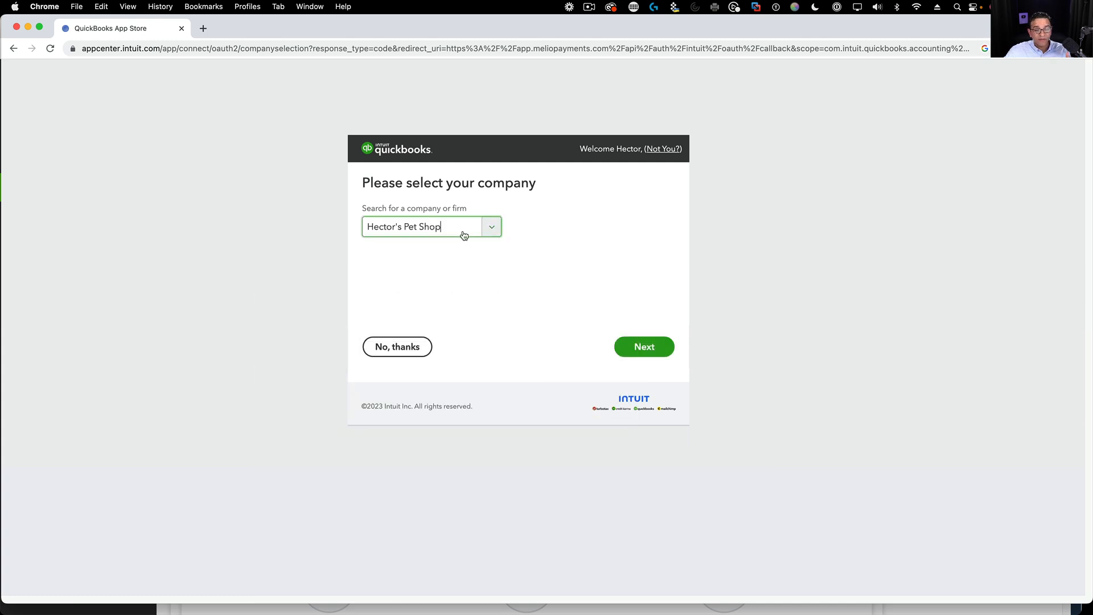
left_click(649, 356)
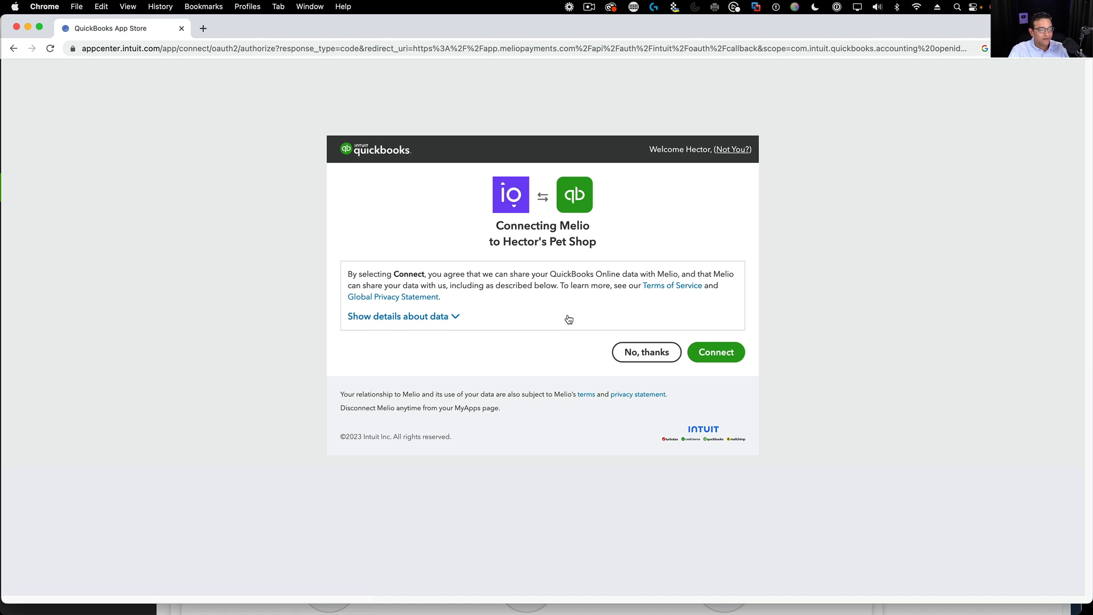
- Approve connecting Melio to Hector's Pet Shop in QuickBooks Online
left_click(724, 354)
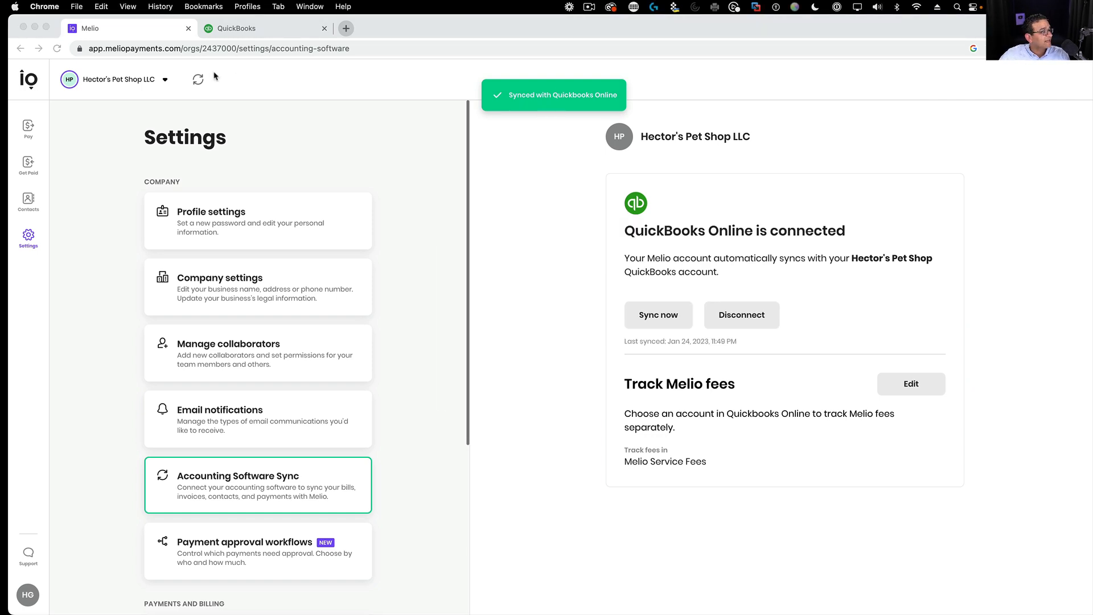
- Switch to Garcia & Company CPA and open Hector's Pet Shop's Pay inbox
left_click(77, 87)
left_click(83, 84)
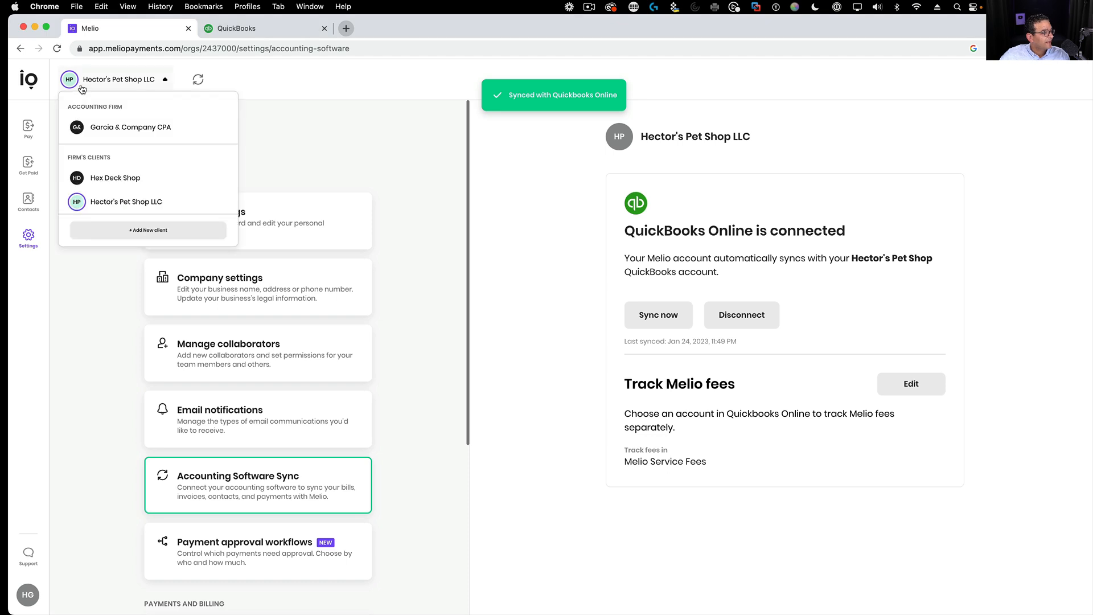
left_click(94, 129)
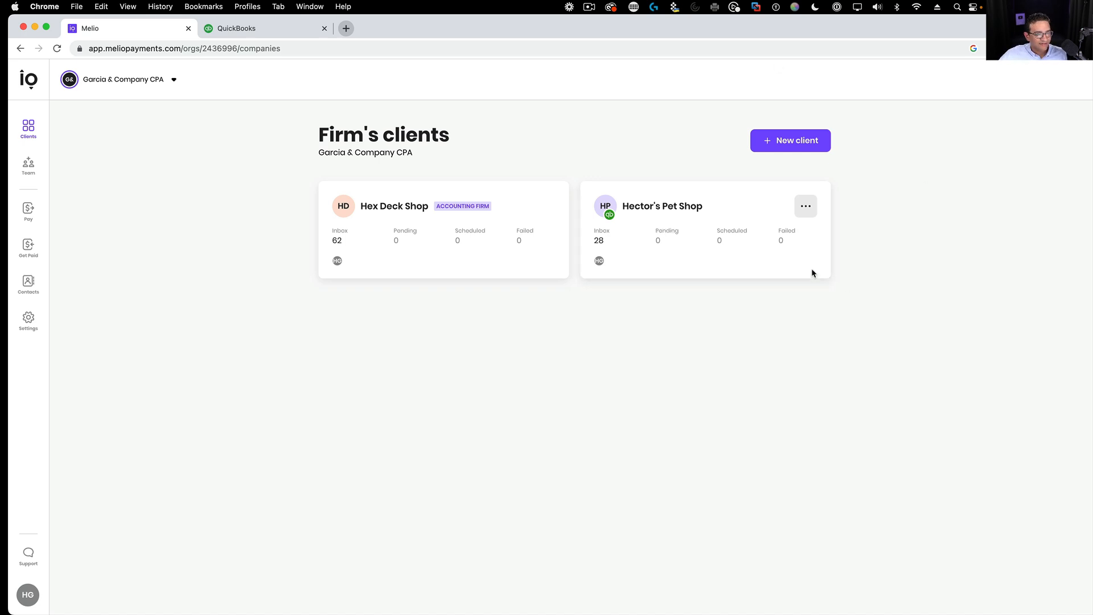
left_click(695, 217)
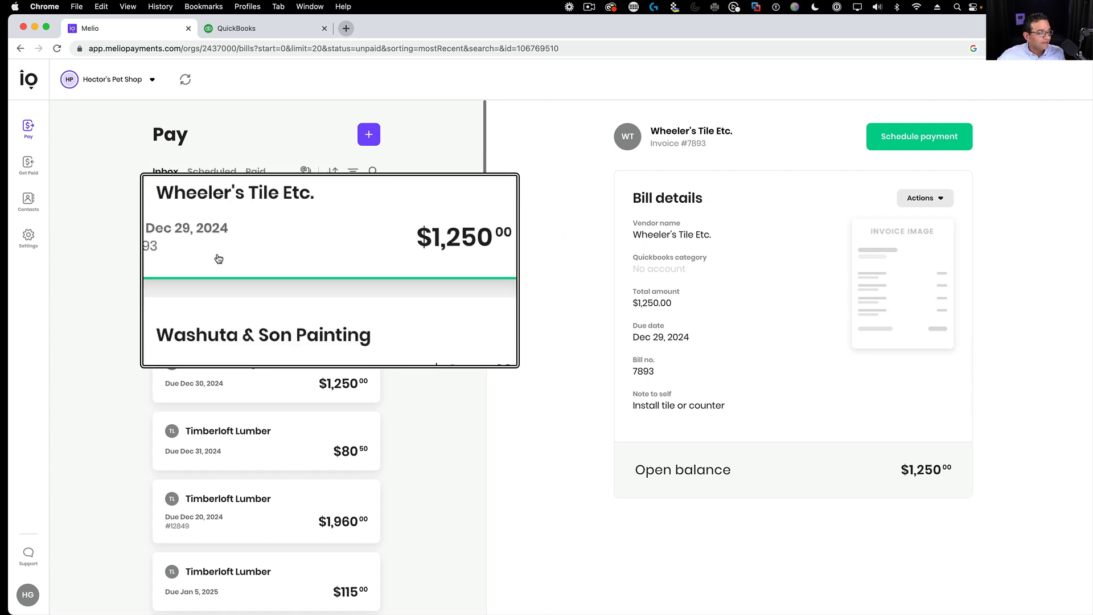
scroll(244, 398, "down", 5)
scroll(242, 407, "down", 2)
scroll(238, 408, "down", 3)
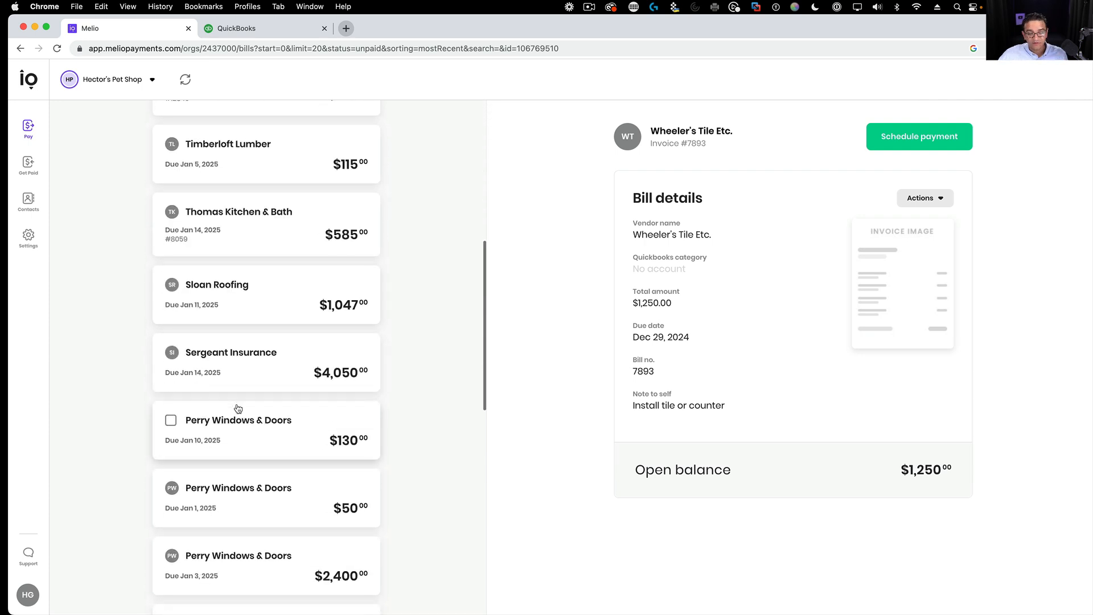
scroll(275, 422, "up", 10)
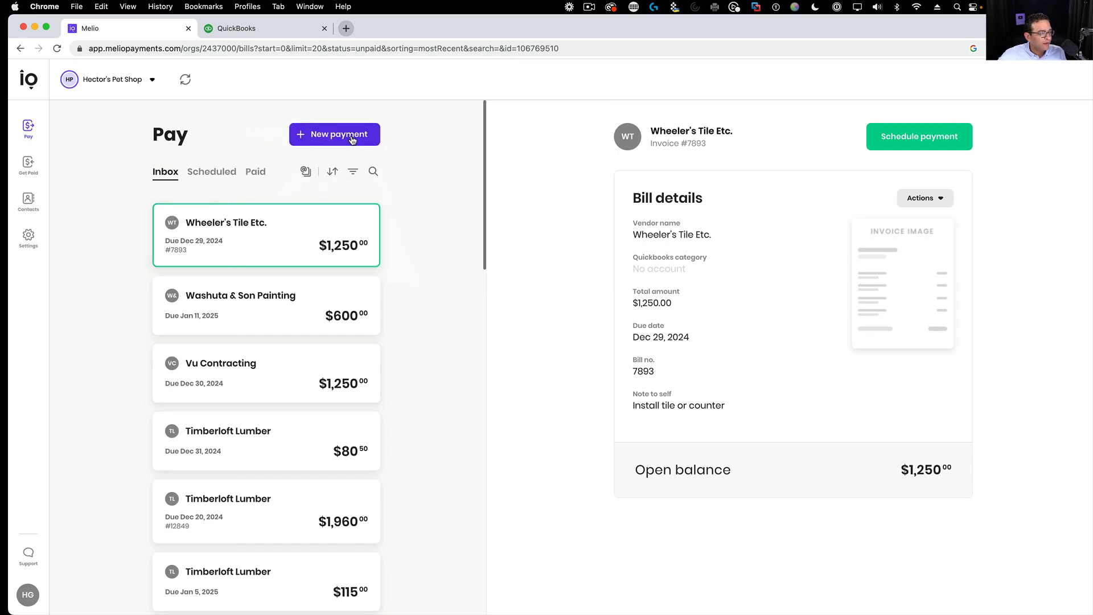
left_click(350, 136)
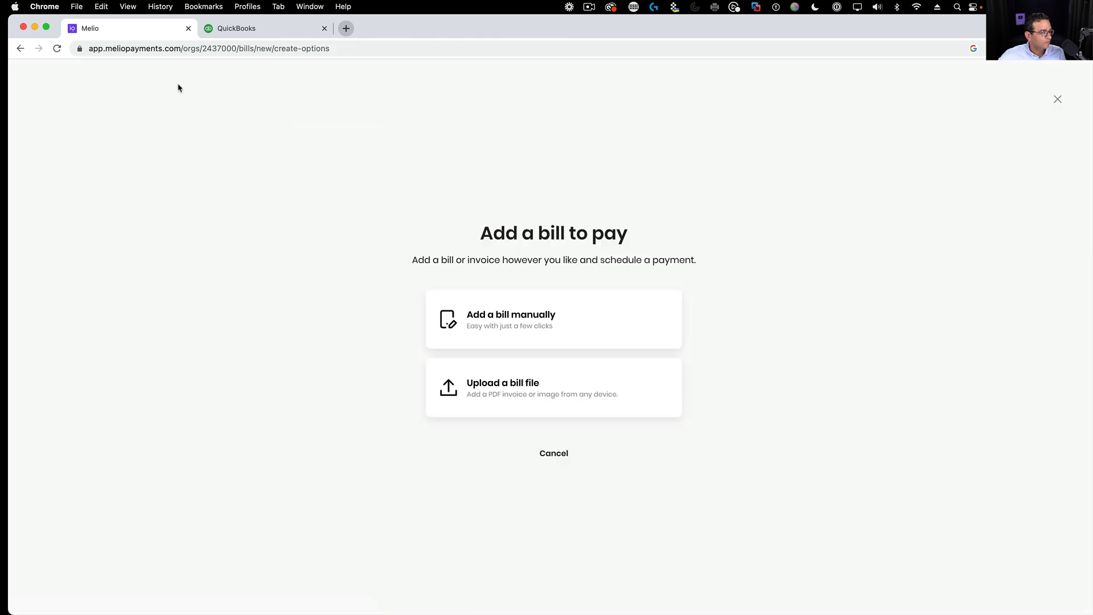
- Start a manually entered bill with Timberloft Lumber as the vendor
left_click(22, 49)
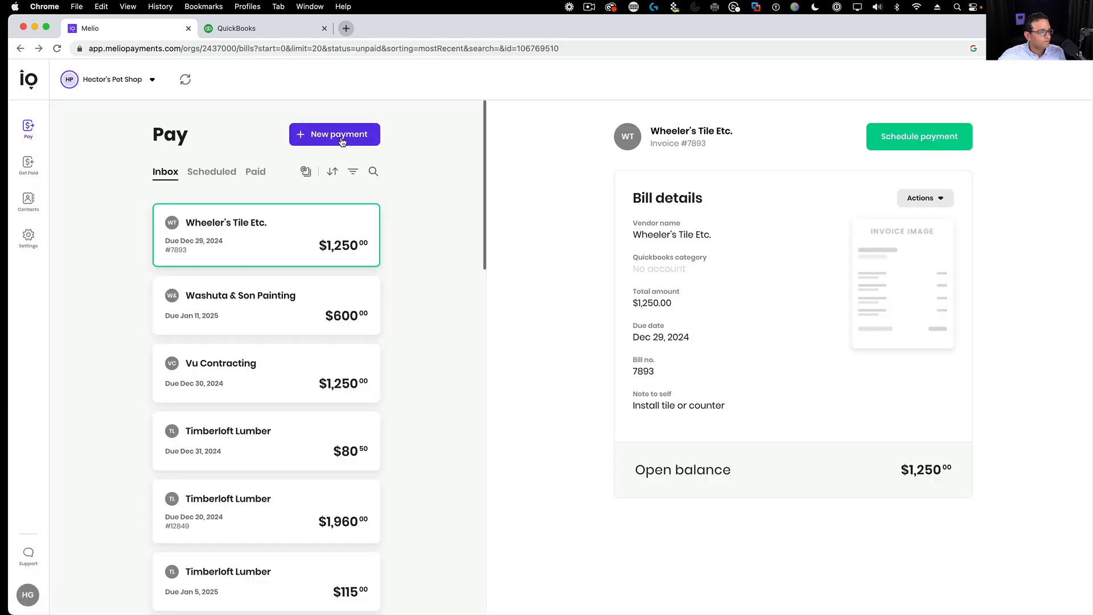
left_click(338, 134)
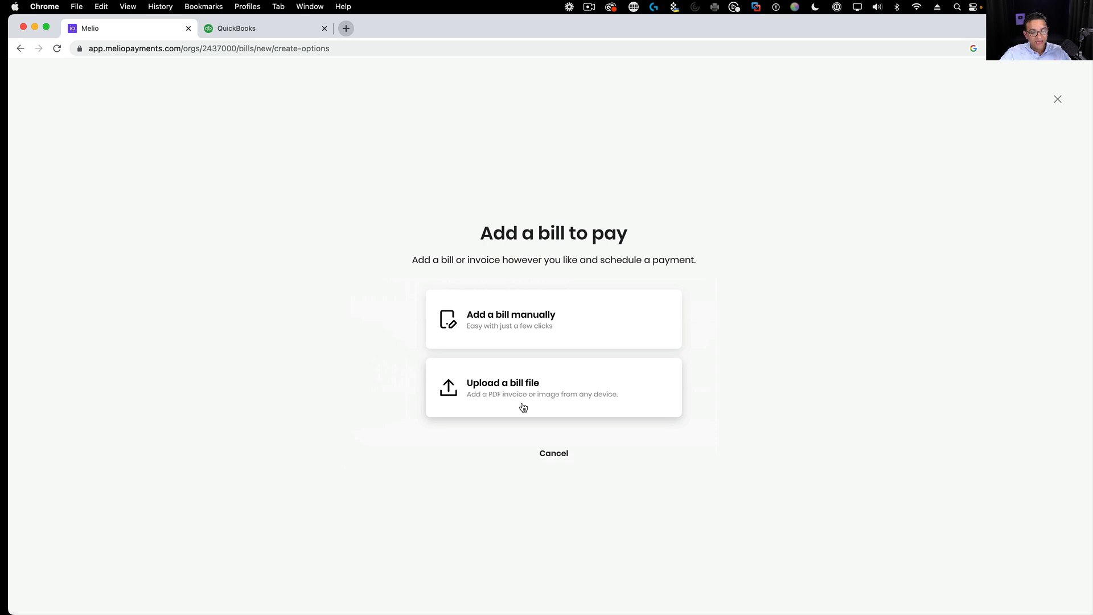
left_click(518, 325)
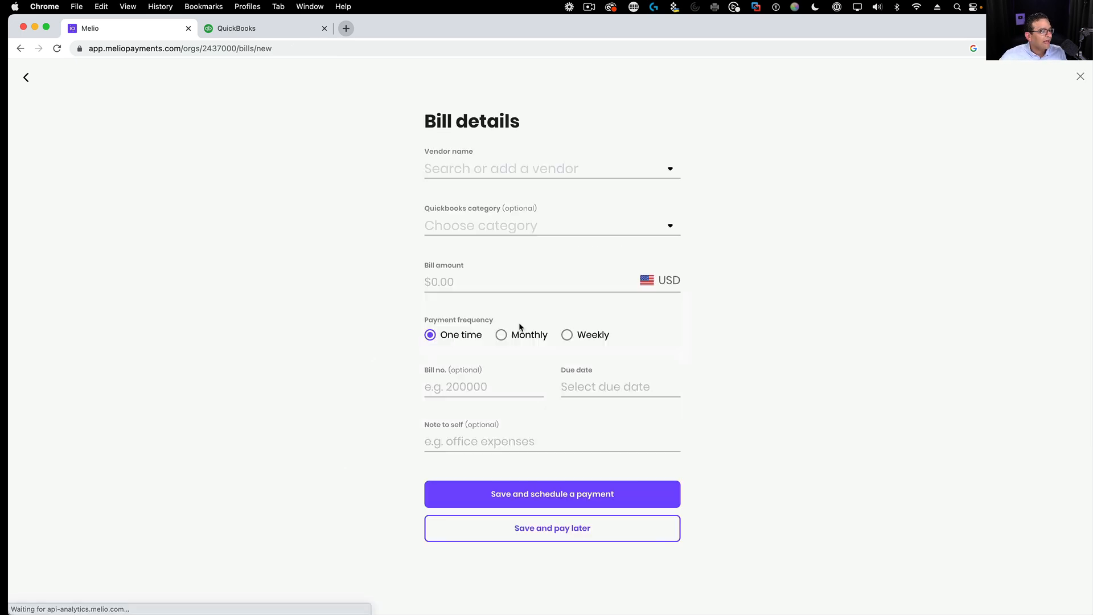
left_click(670, 170)
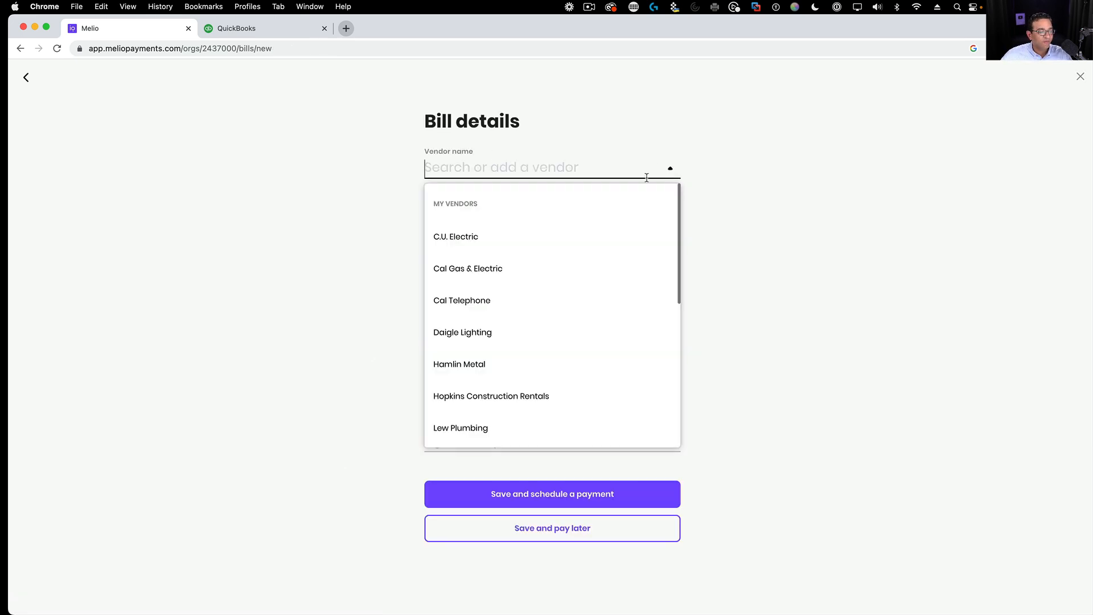
scroll(497, 408, "down", 10)
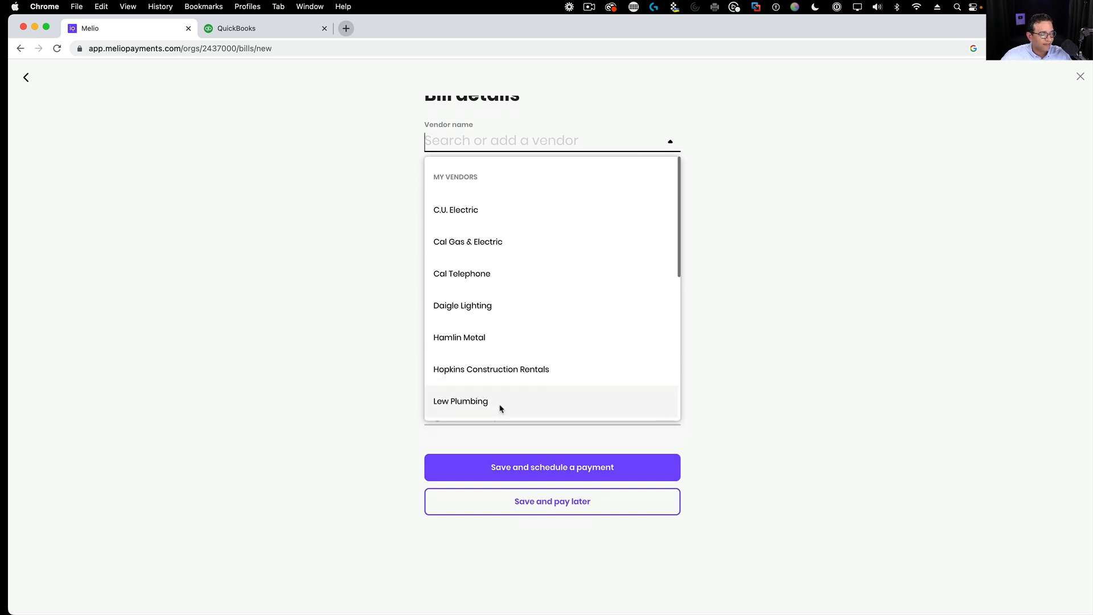
left_click(492, 298)
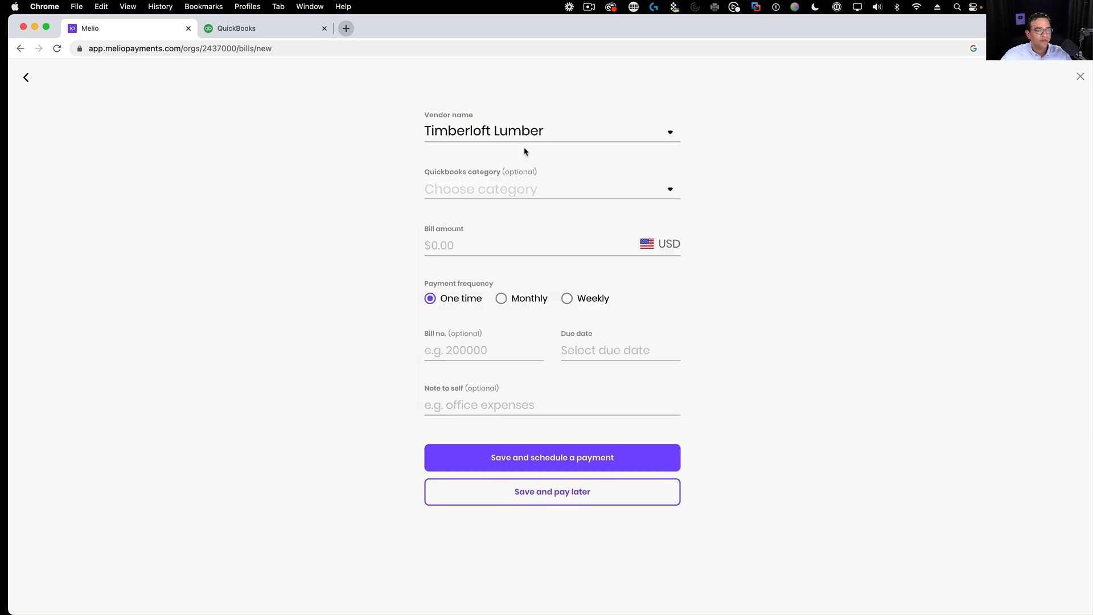
- Set the bill's category to Accounting and its amount to 5000
left_click(531, 230)
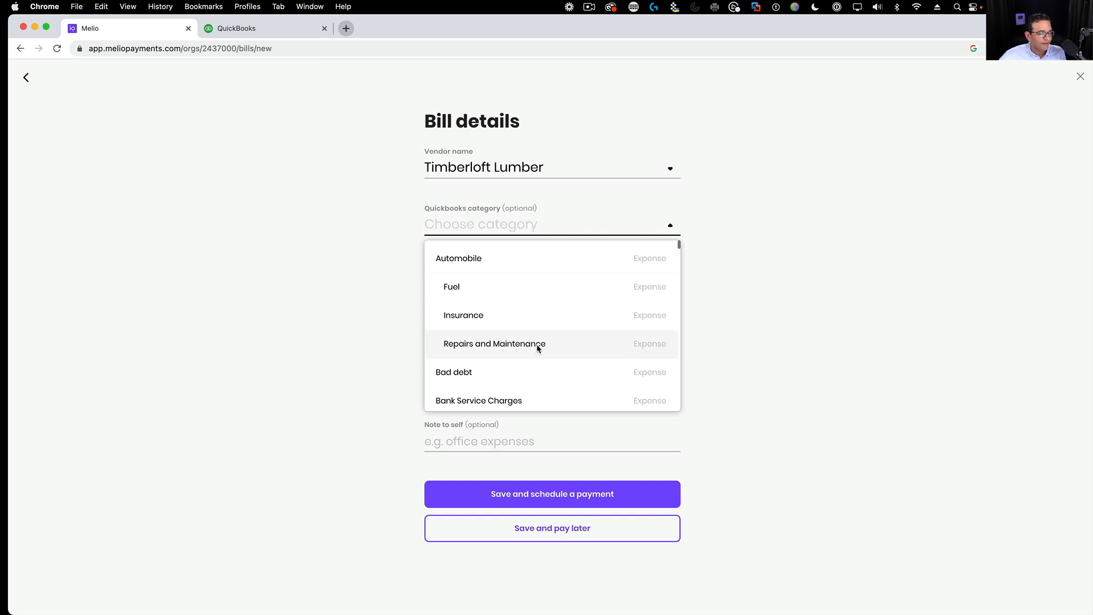
scroll(532, 361, "down", 5)
scroll(492, 380, "down", 10)
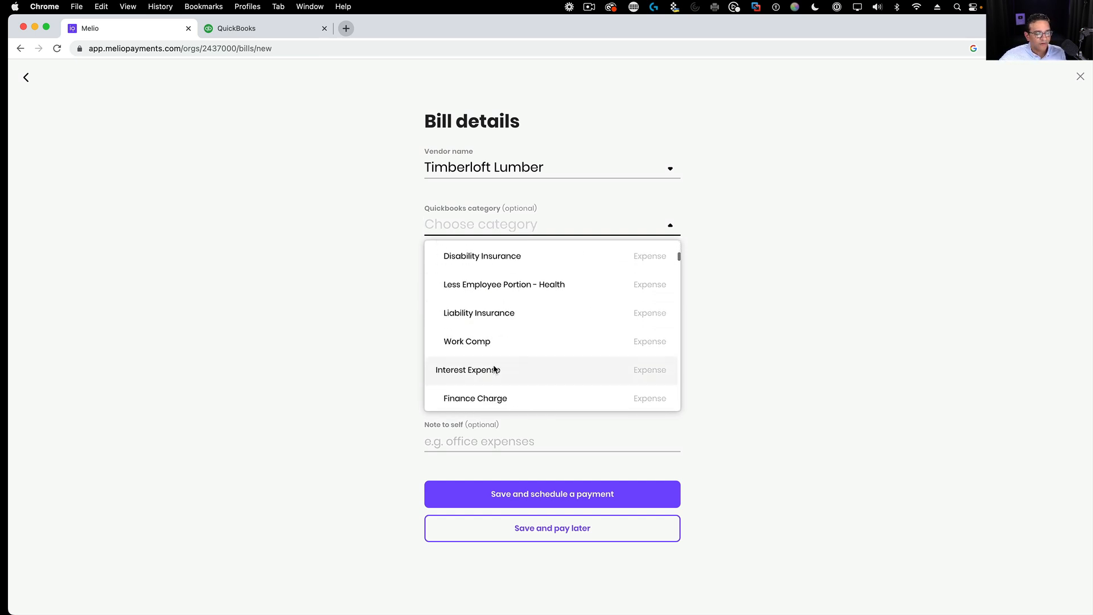
scroll(604, 330, "down", 5)
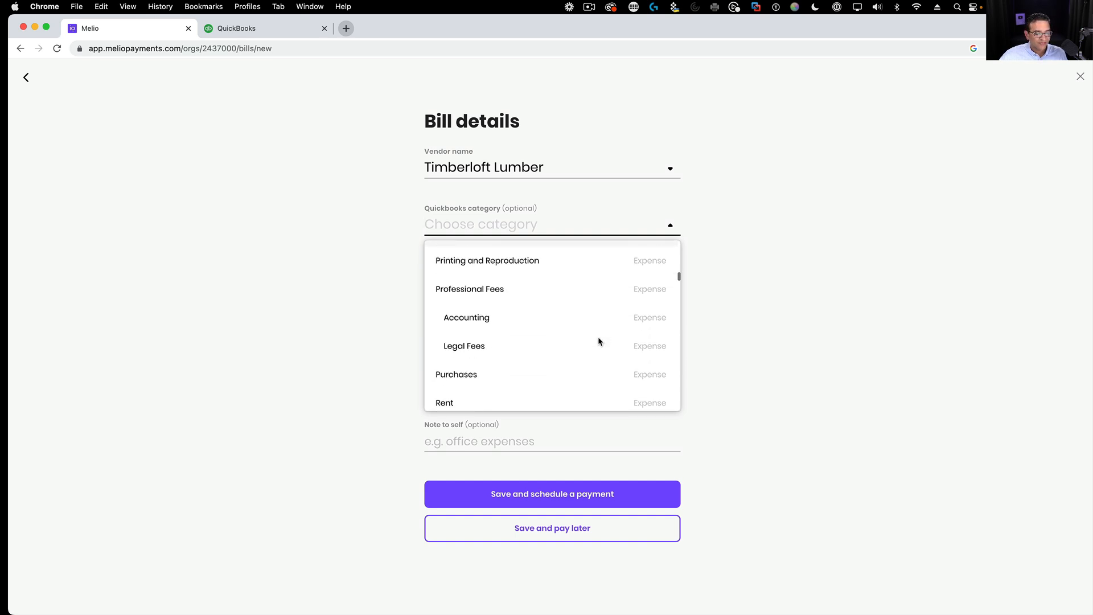
left_click(481, 317)
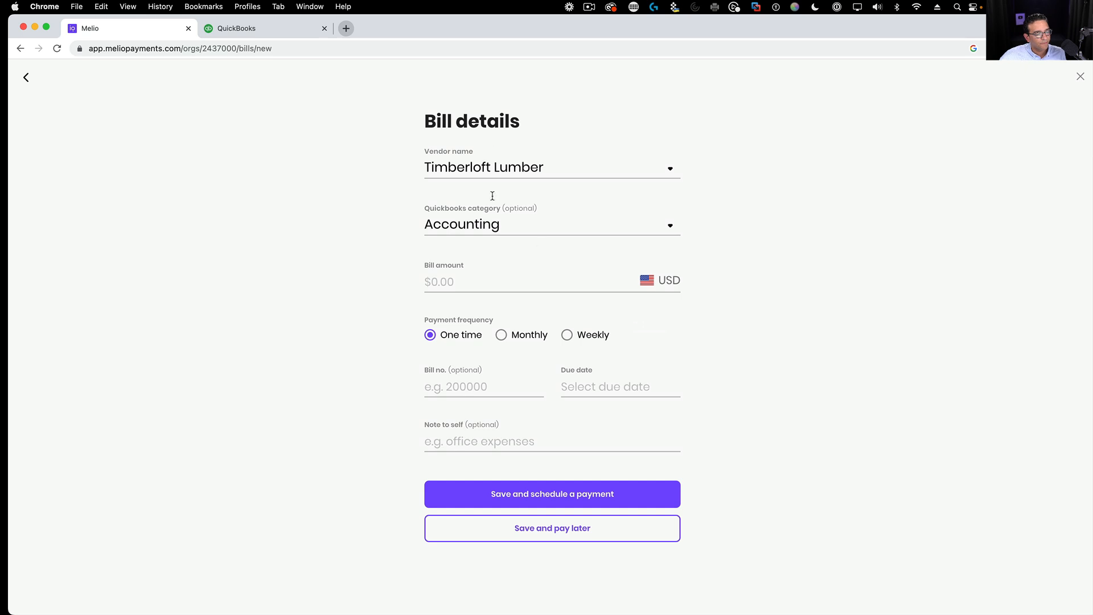
left_click(460, 279)
type("5000")
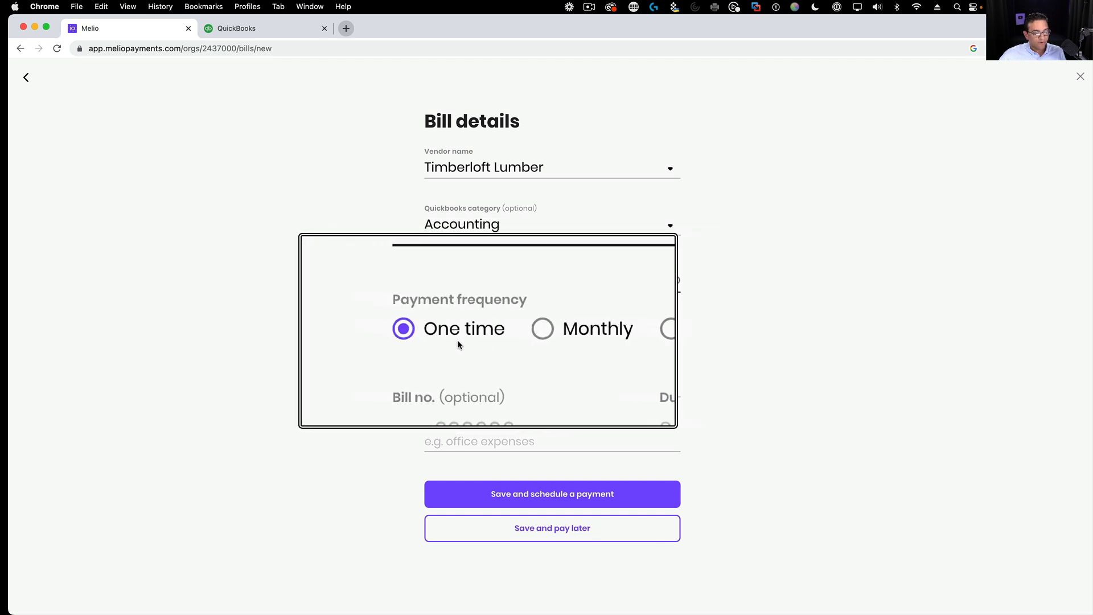
- Enter bill number 6465, due date Jan 27, 2023, and save the bill
left_click(455, 388)
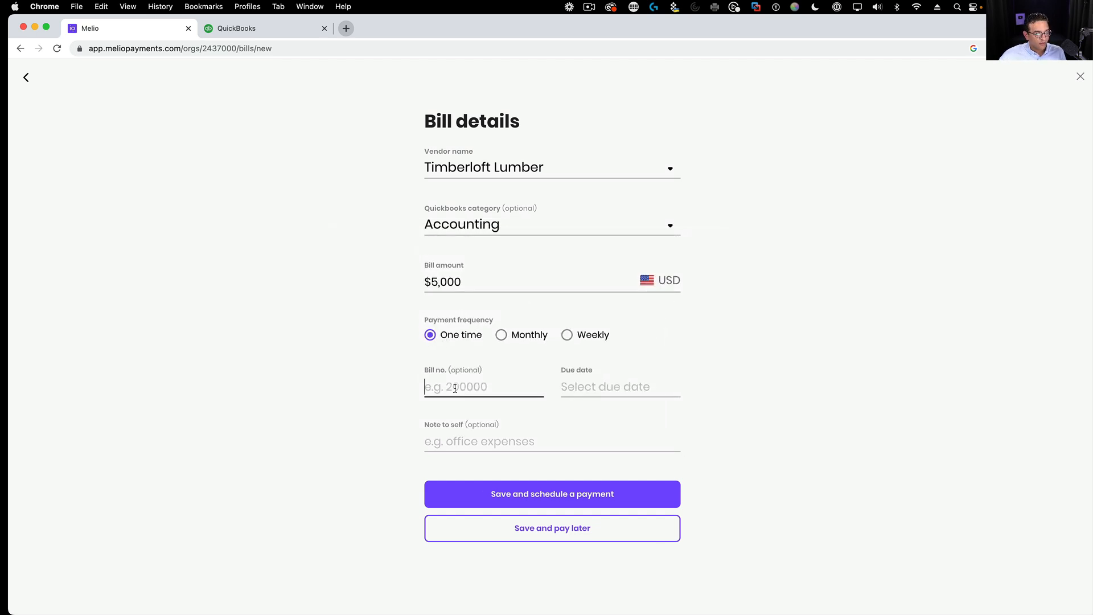
type("6465")
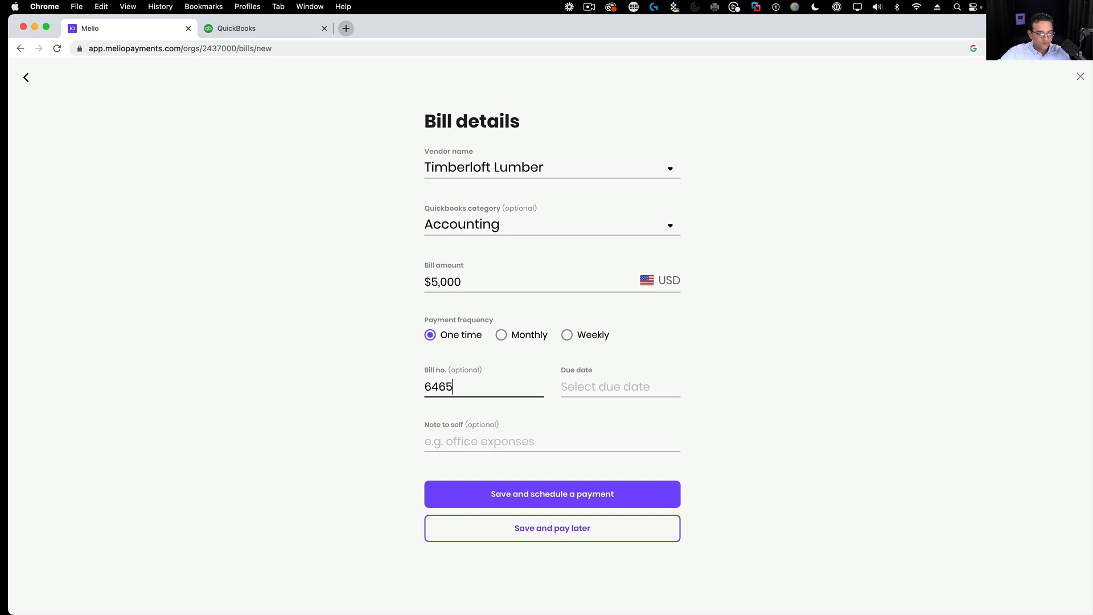
key("Tab")
left_click(654, 525)
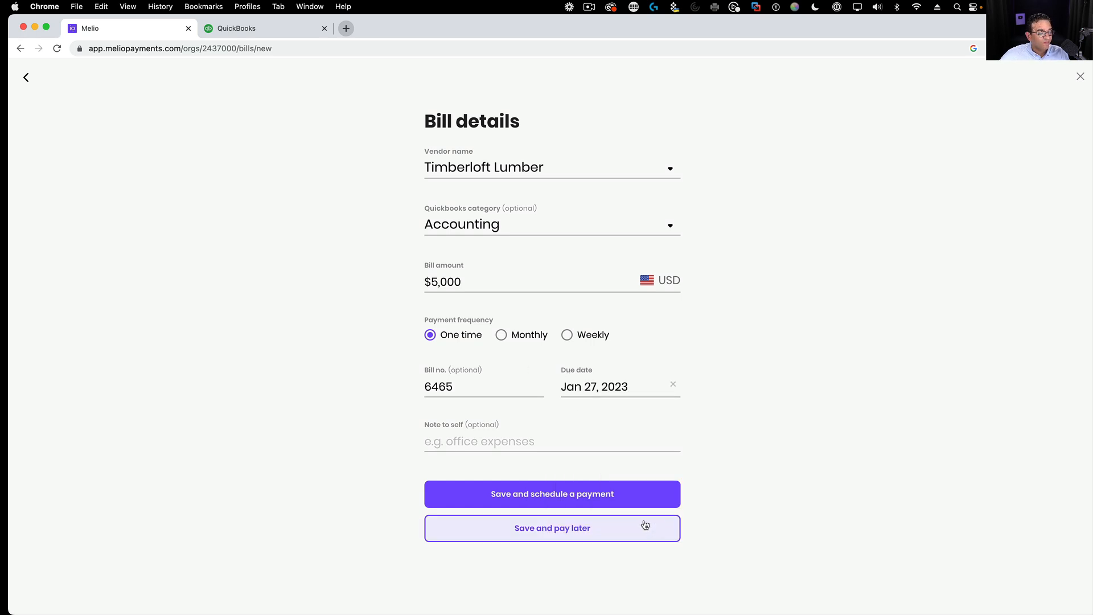
left_click(473, 440)
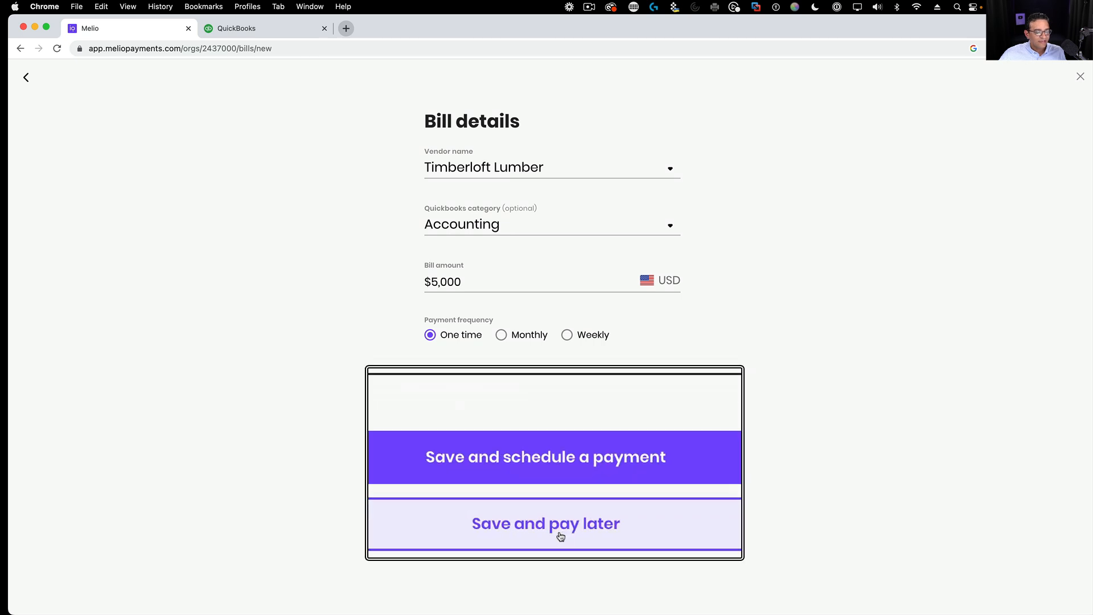
left_click(565, 499)
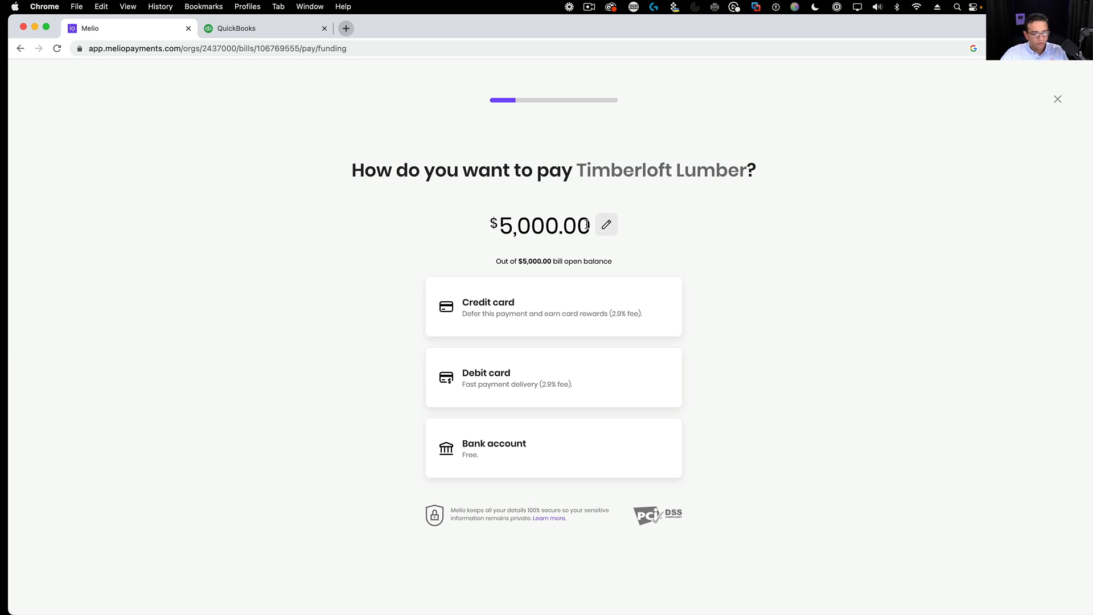
- Close the payment-method page without paying and switch to QuickBooks Online
left_click(1058, 99)
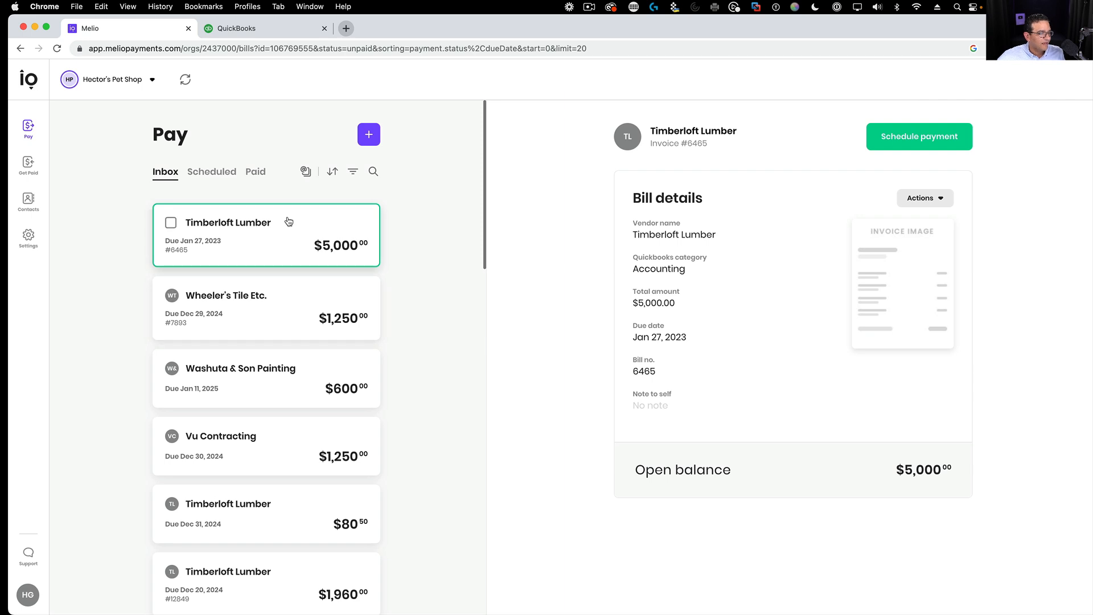
left_click(264, 28)
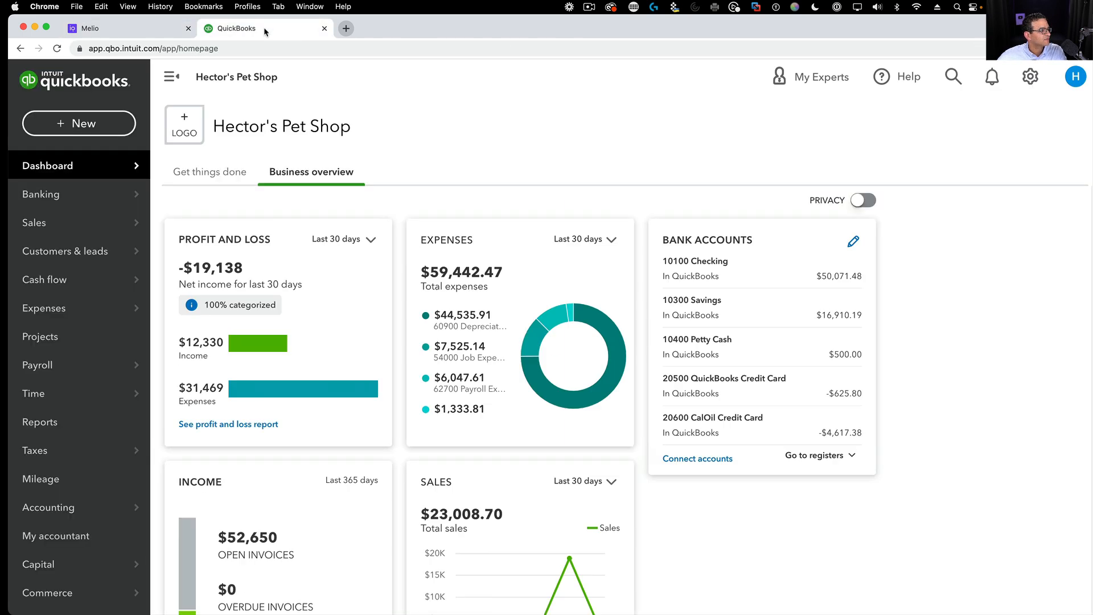
- Start a new QuickBooks bill and add NEW VENDOR CORP as its vendor
left_click(80, 123)
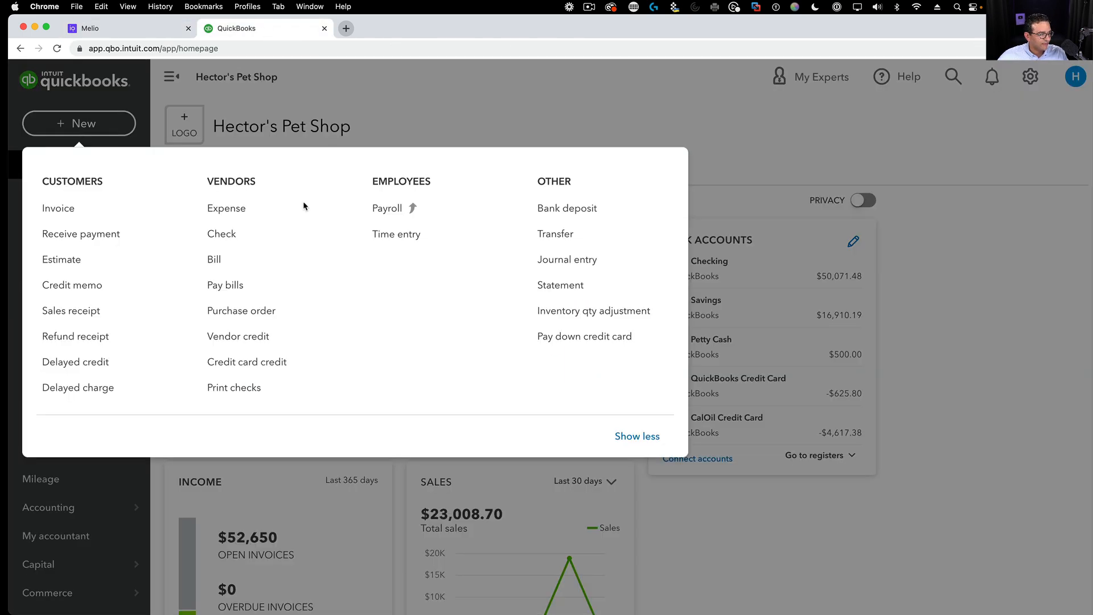
left_click(221, 260)
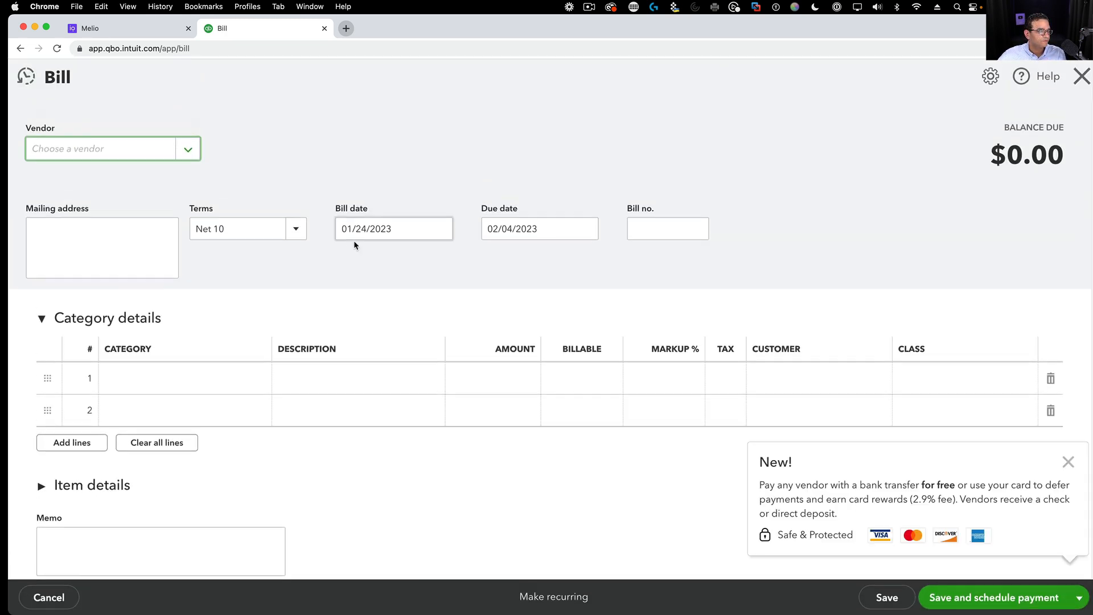
left_click(188, 148)
left_click(108, 181)
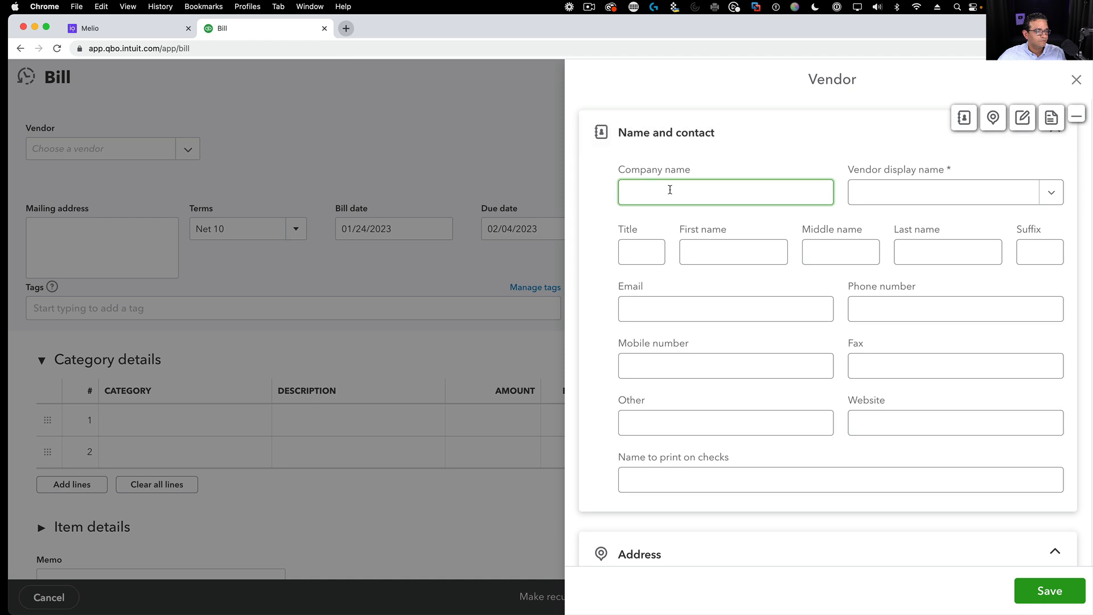
type("NEW ")
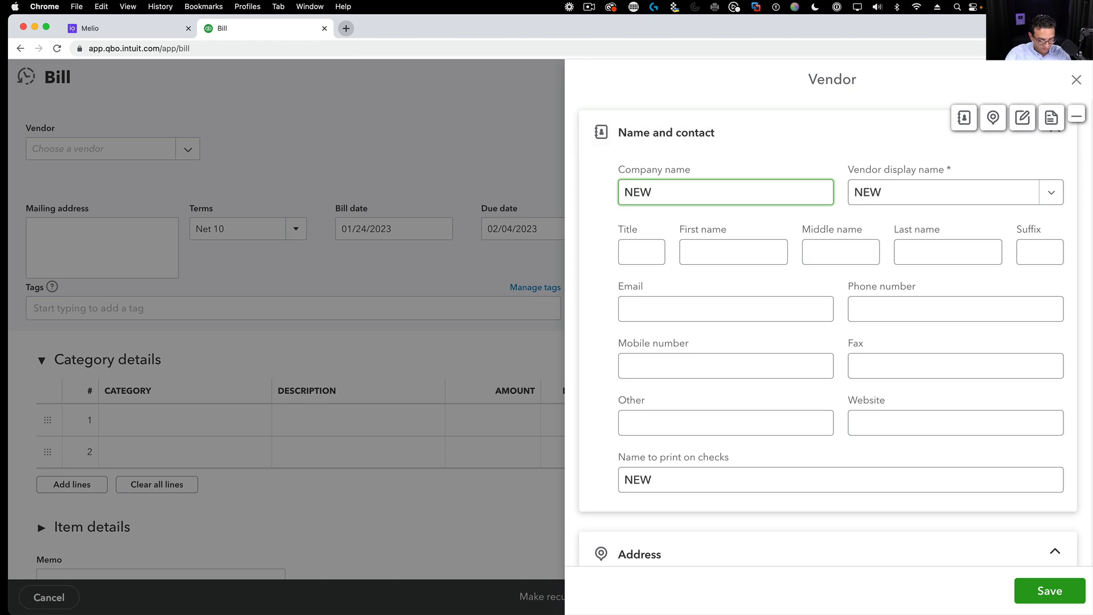
type("VENDOR CORP")
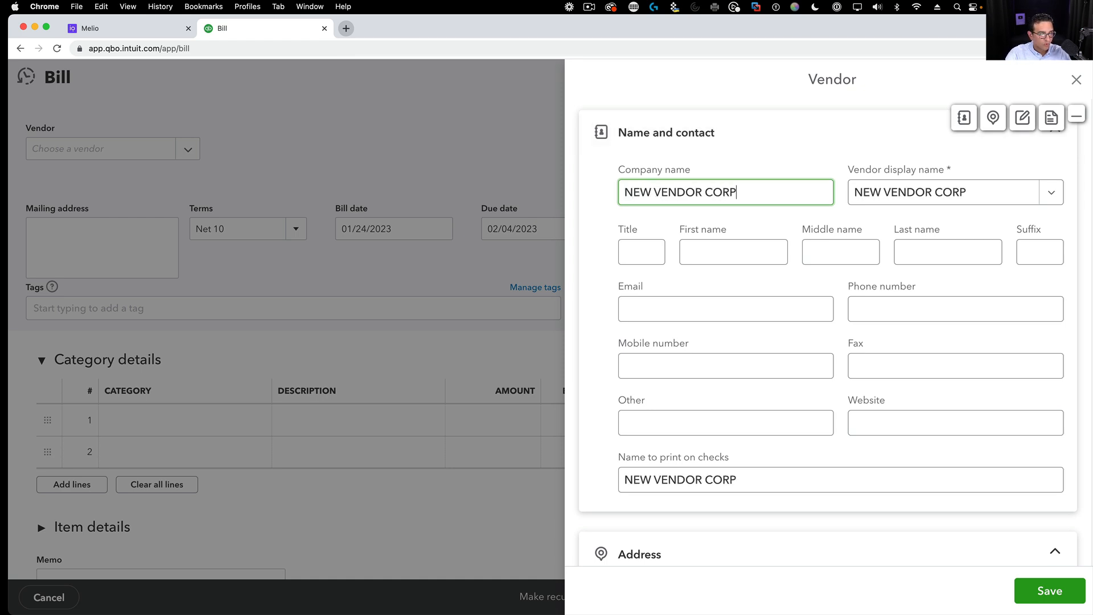
left_click(1052, 592)
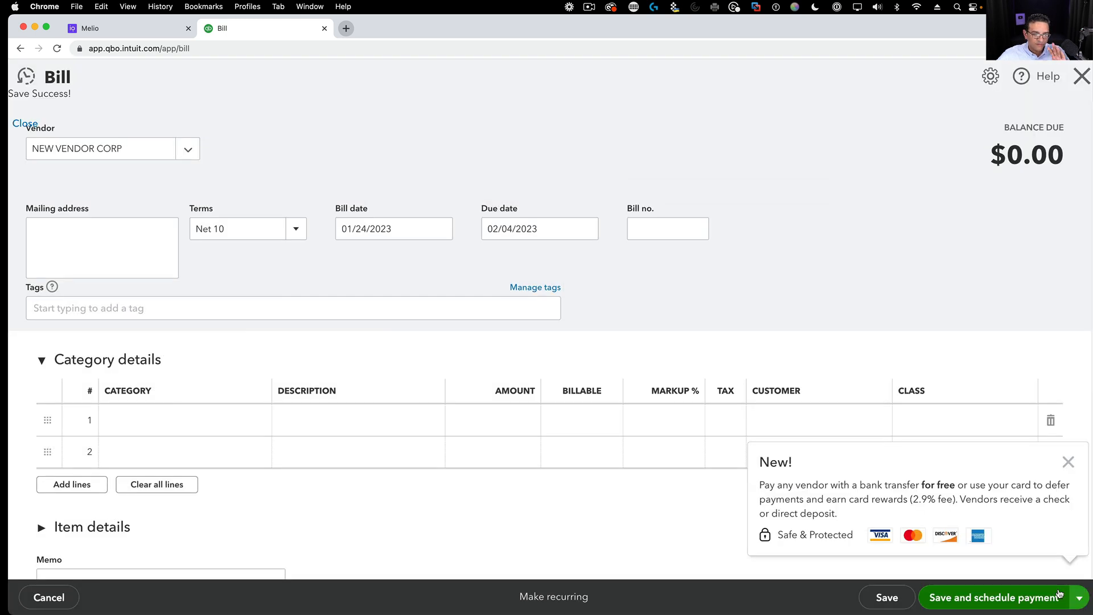
- Give the bill category 60300 Bad debt and amount 15,000, save it, and return to Melio
left_click(205, 427)
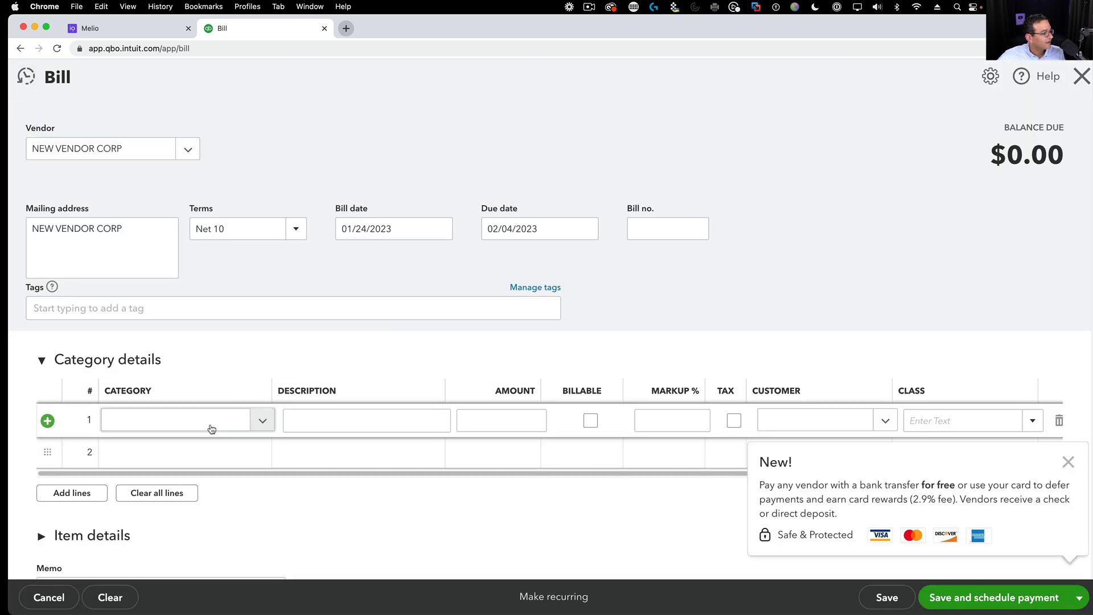
left_click(254, 423)
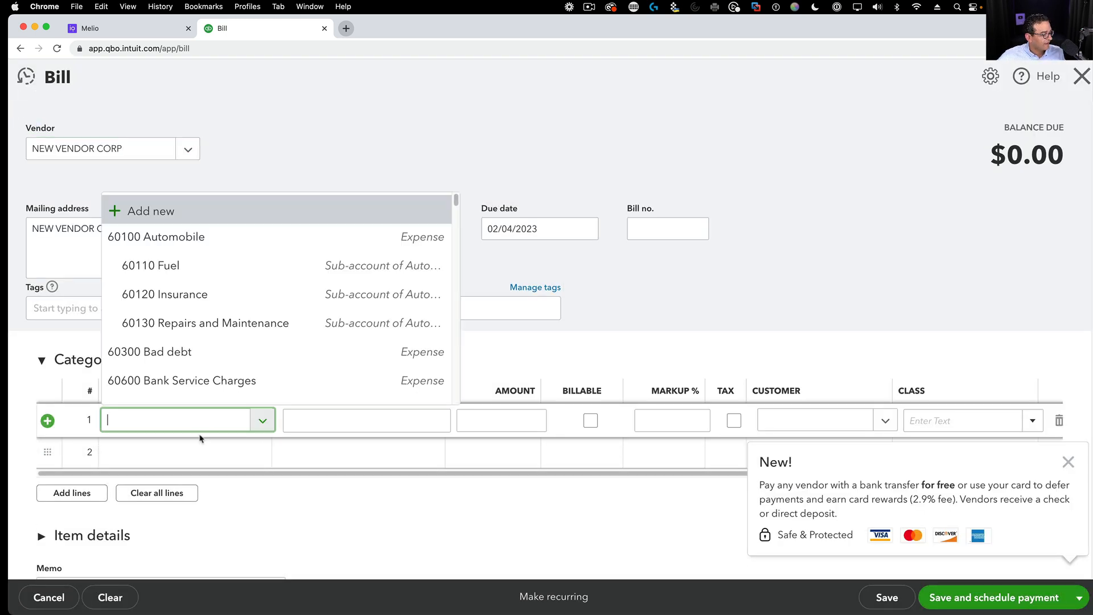
left_click(198, 359)
left_click(826, 421)
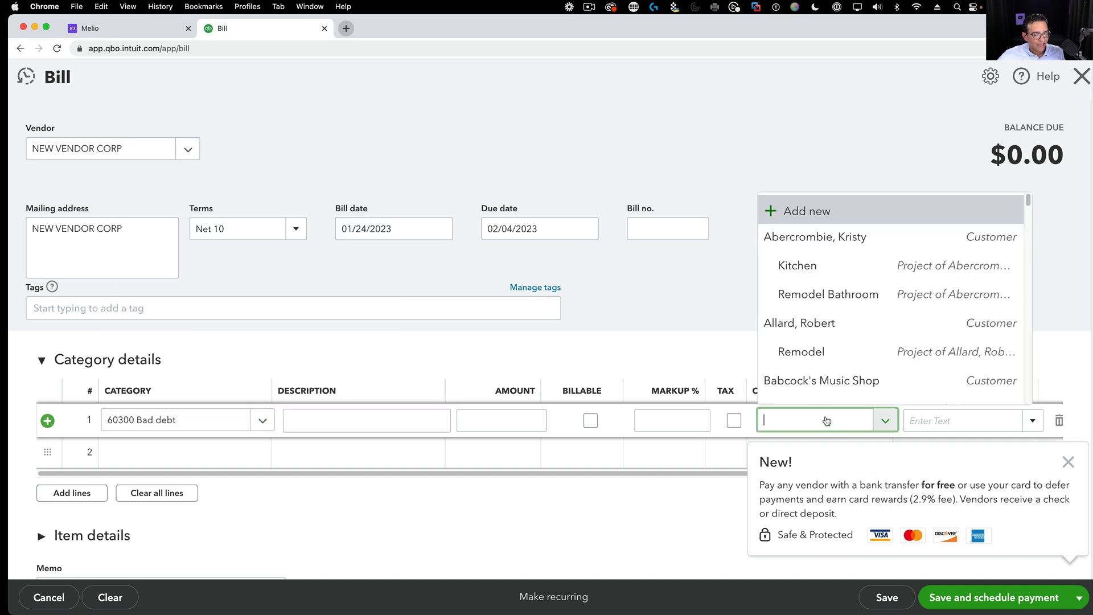
left_click(507, 419)
type("15,")
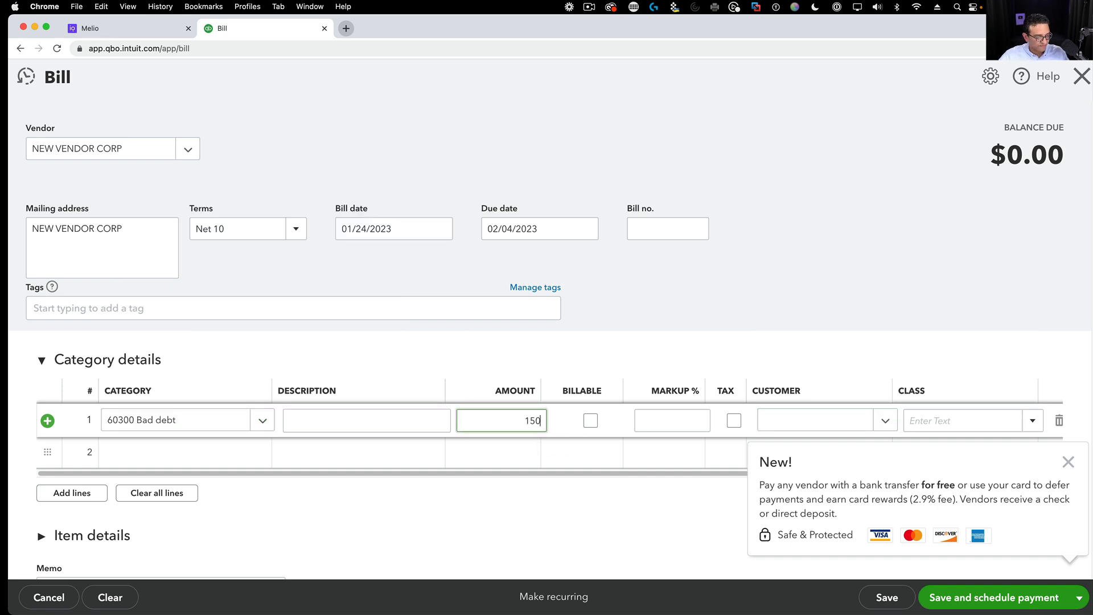
type("000")
key("Tab")
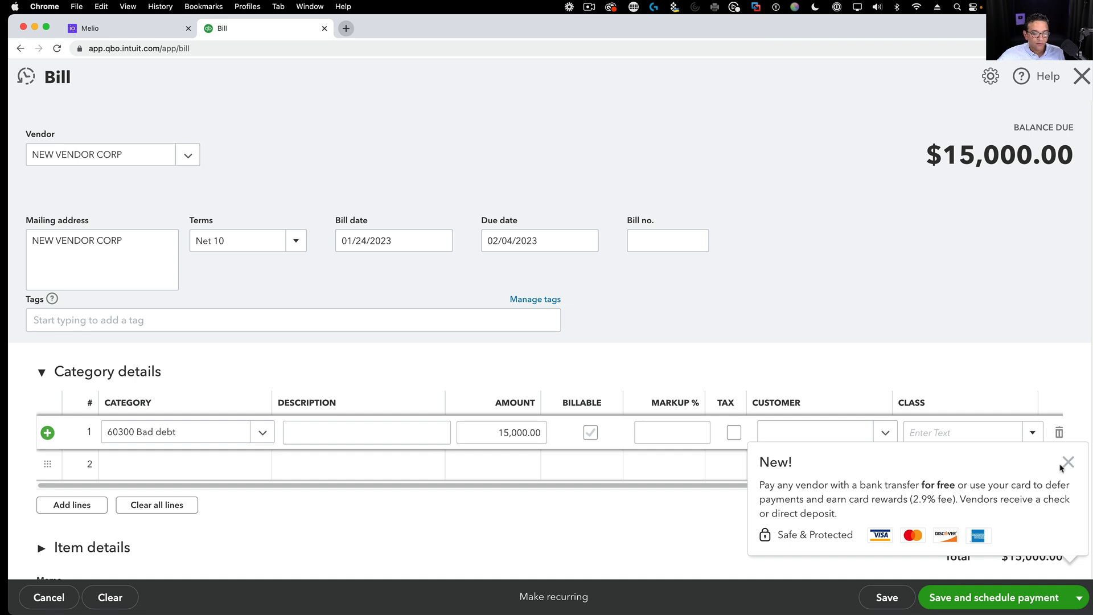
left_click(1066, 463)
left_click(889, 596)
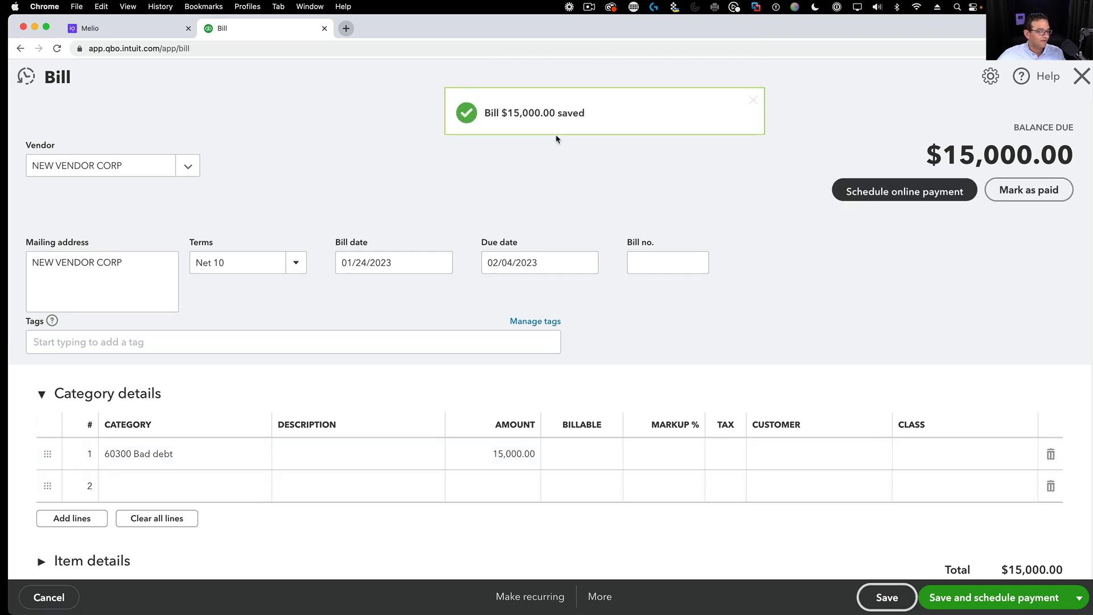
left_click(97, 32)
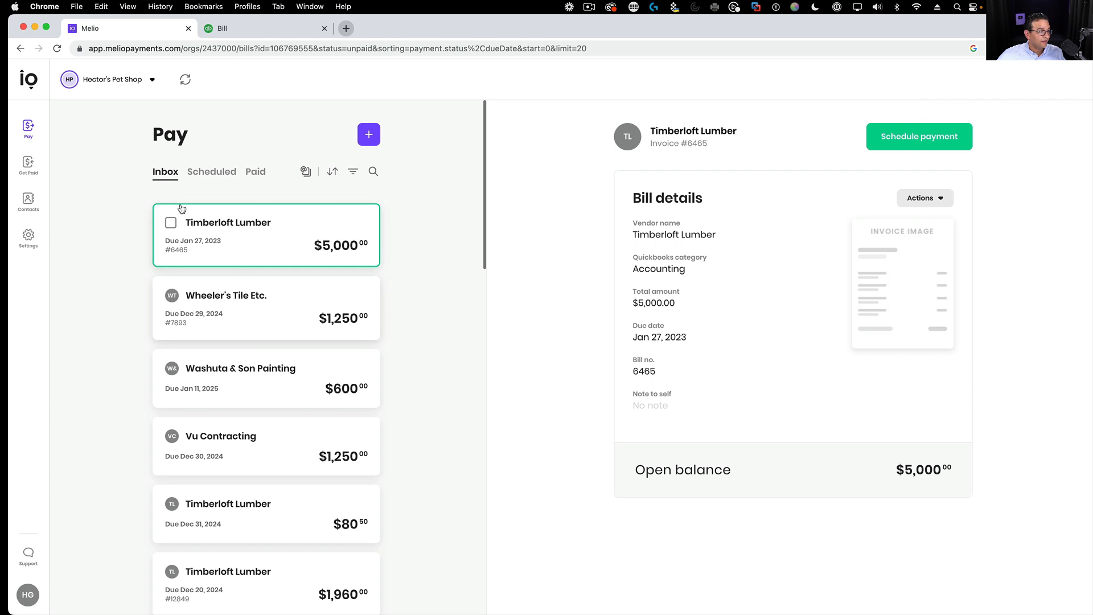
- Sync with QuickBooks, open the $15,000 NEW VENDOR CORP bill and show its Actions menu
left_click(192, 81)
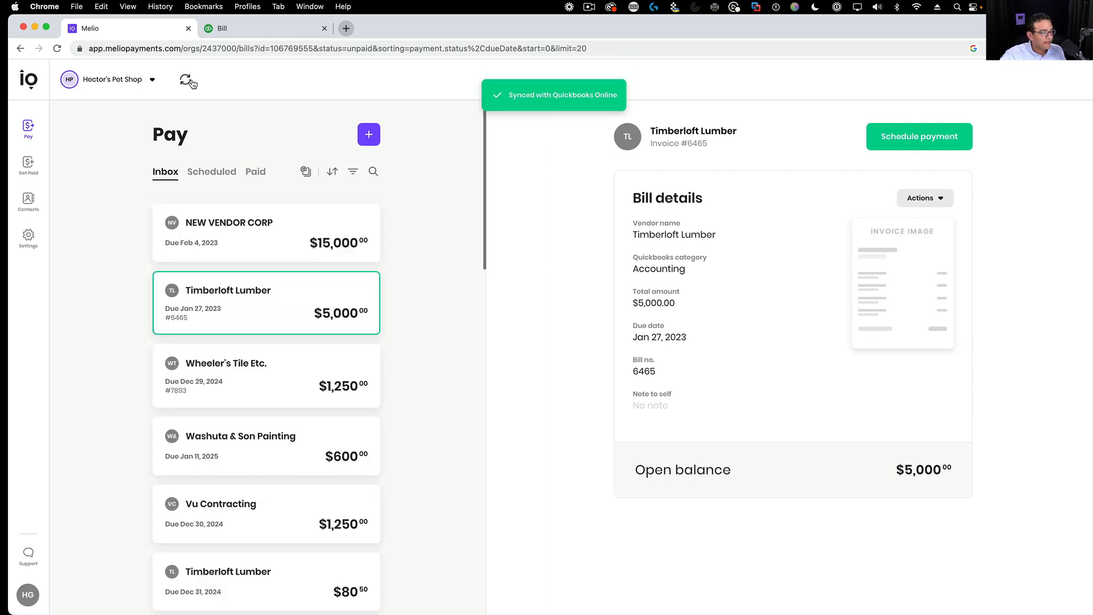
left_click(246, 235)
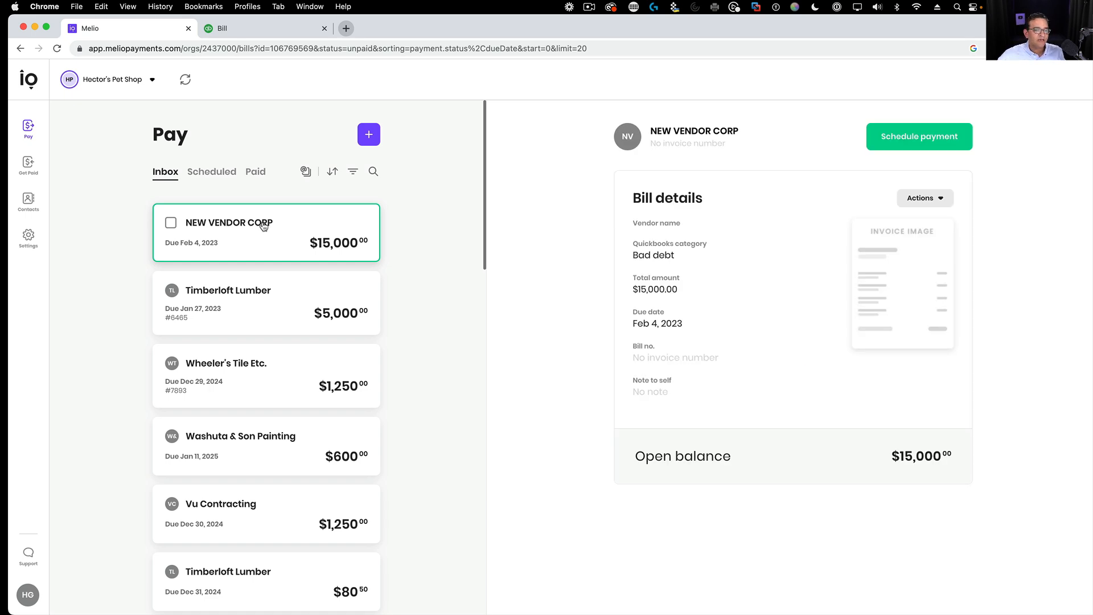
left_click(923, 198)
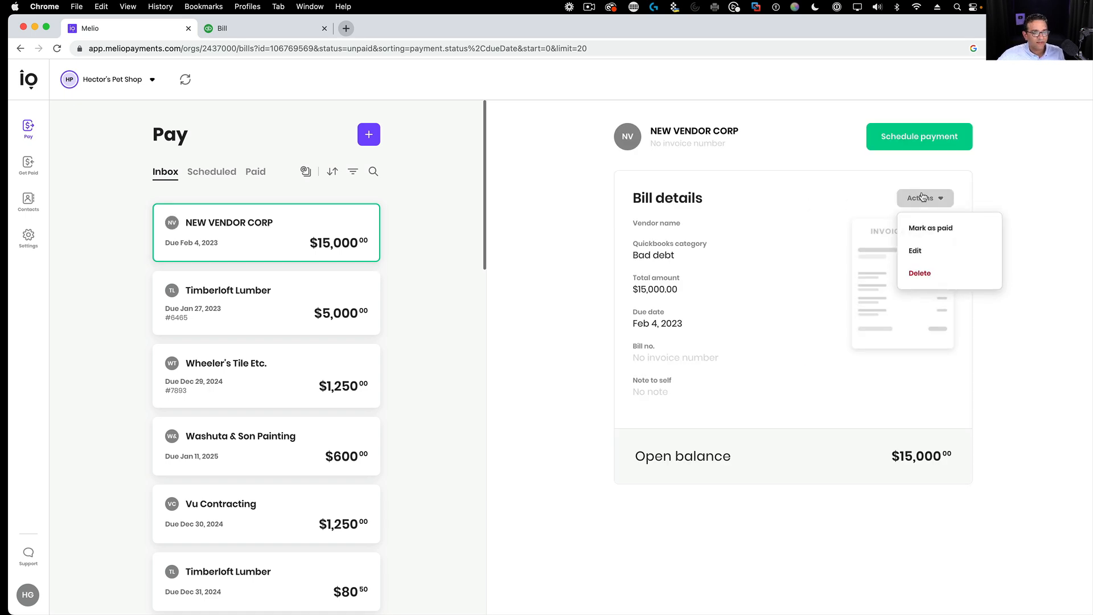
- Edit the NEW VENDOR CORP bill to give it bill number 53534534 and save
left_click(928, 258)
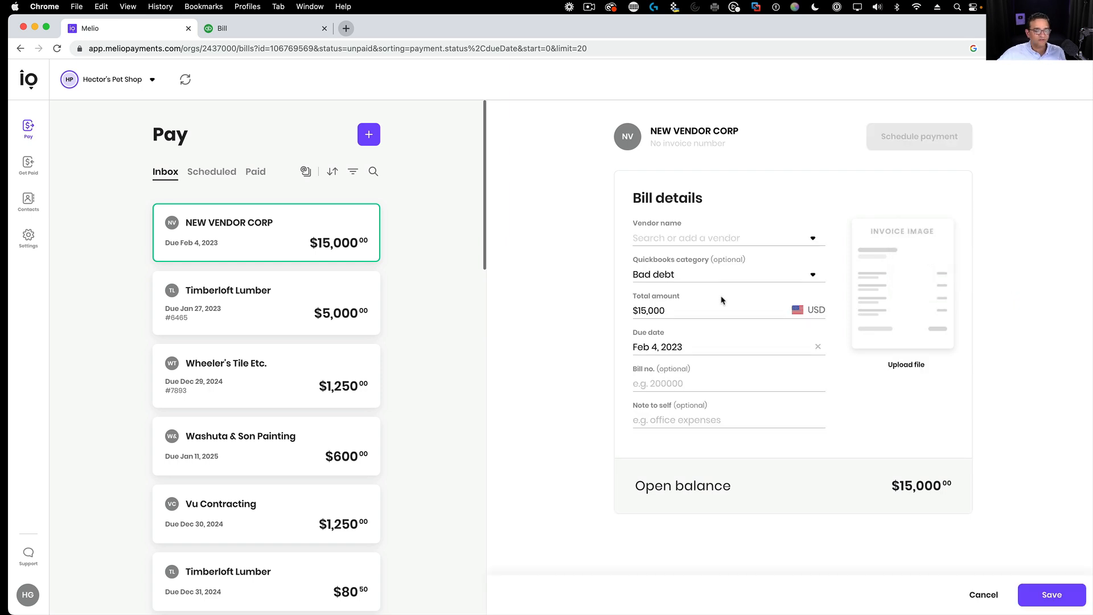
left_click(691, 271)
left_click(690, 272)
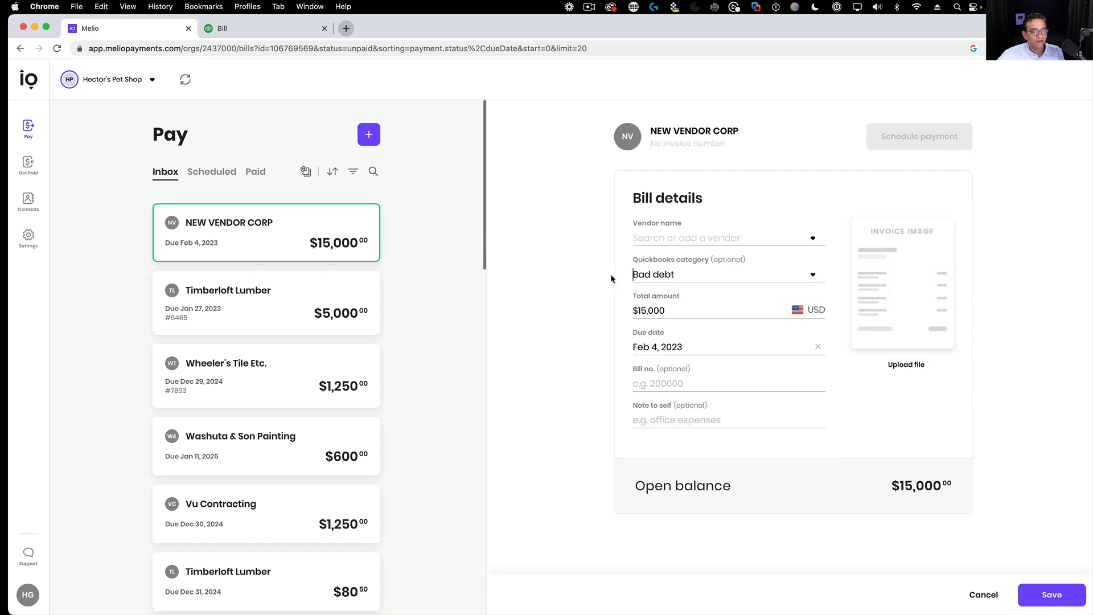
left_click(706, 382)
type("cvsdf")
key("BackSpace")
key("BackSpace")
key("BackSpace")
key("BackSpace")
type("53534534")
left_click(676, 405)
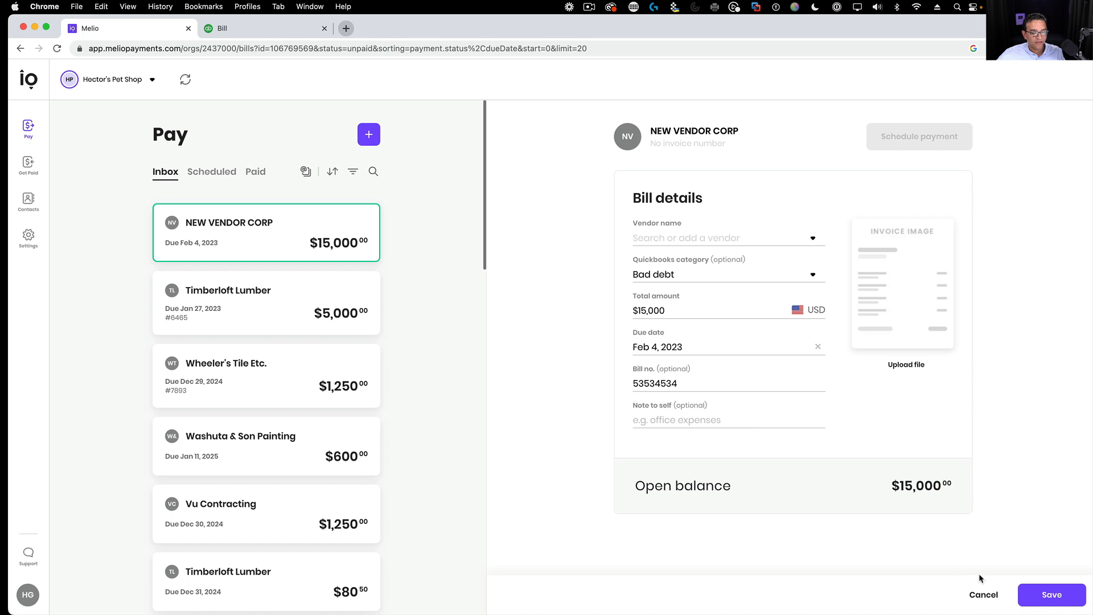
left_click(1026, 589)
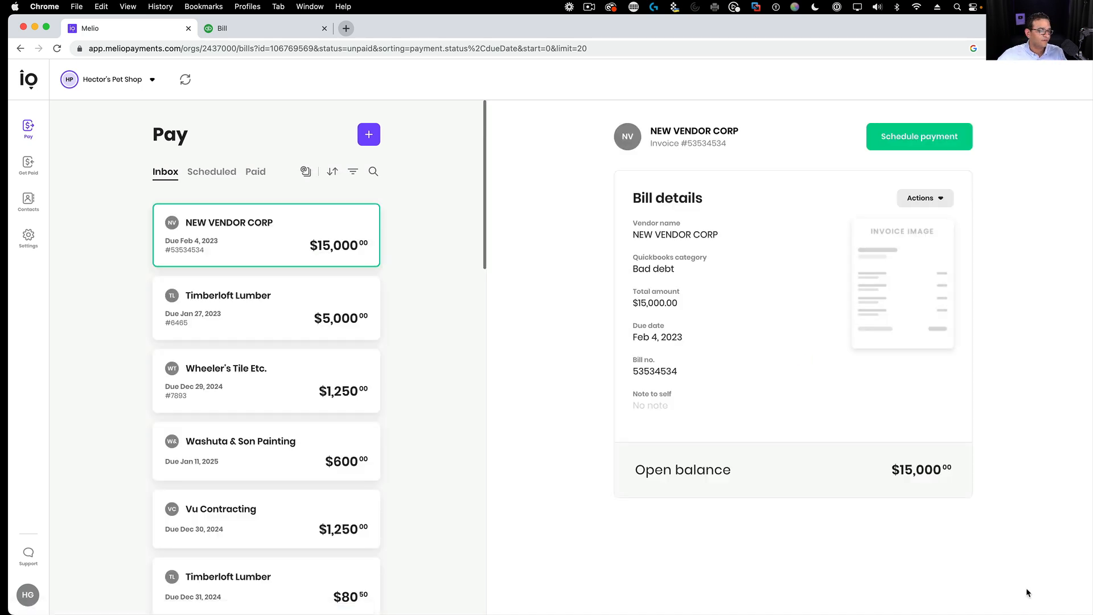
- Begin scheduling a payment for the saved bill
left_click(922, 198)
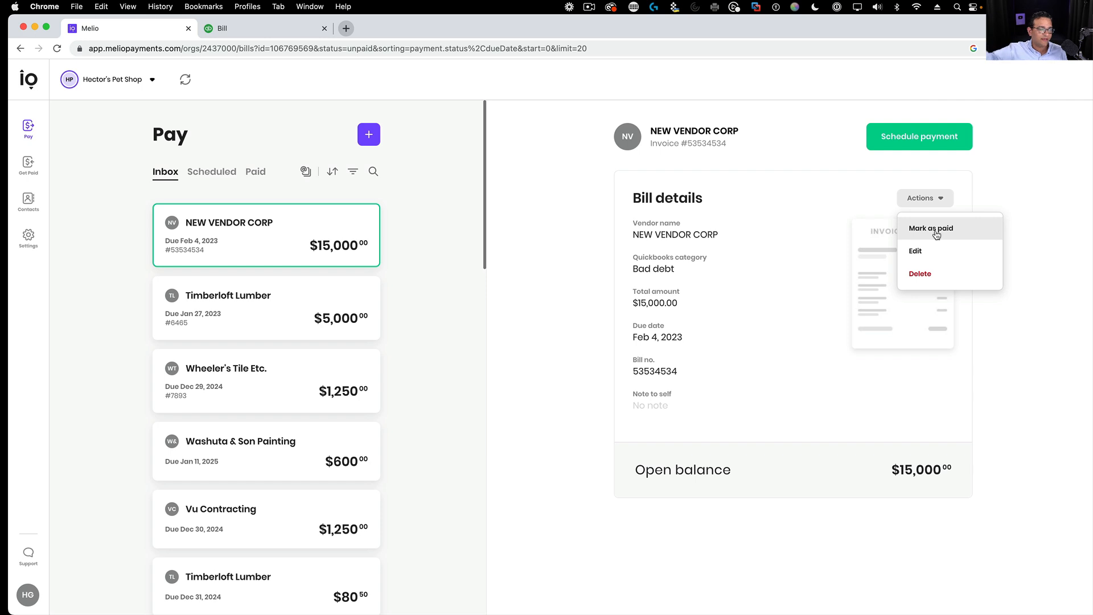
left_click(835, 236)
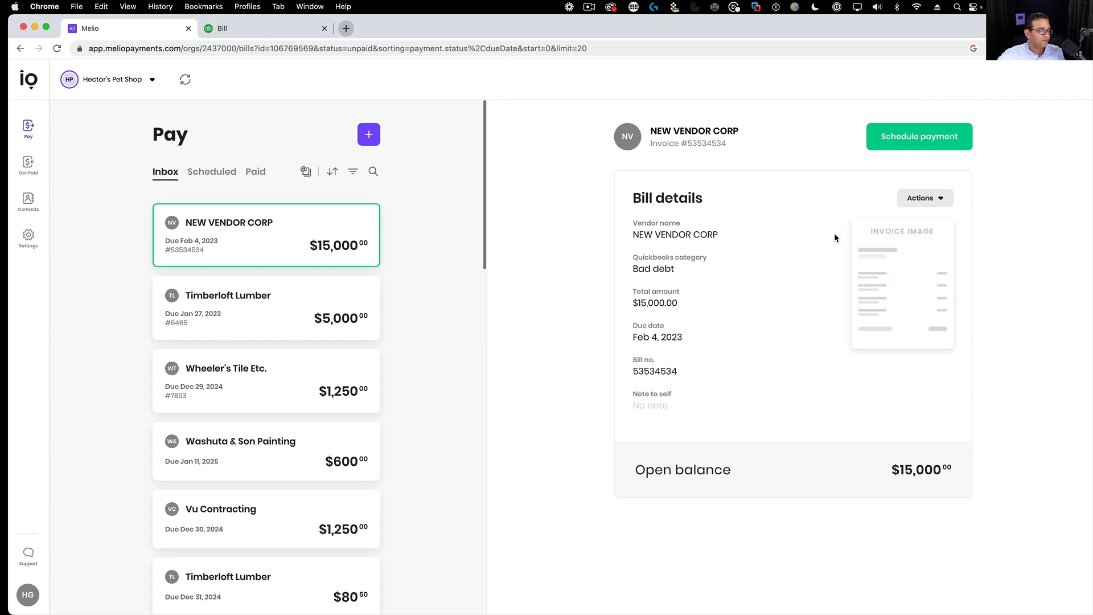
left_click(932, 138)
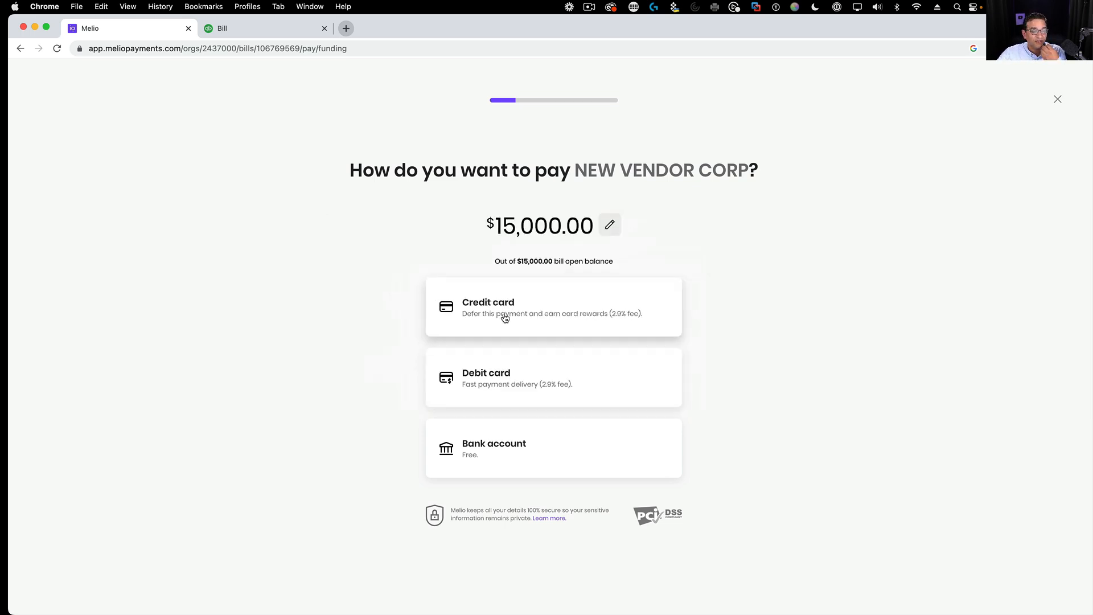
- Choose a debit card to fund the $15,000.00 payment
left_click(512, 381)
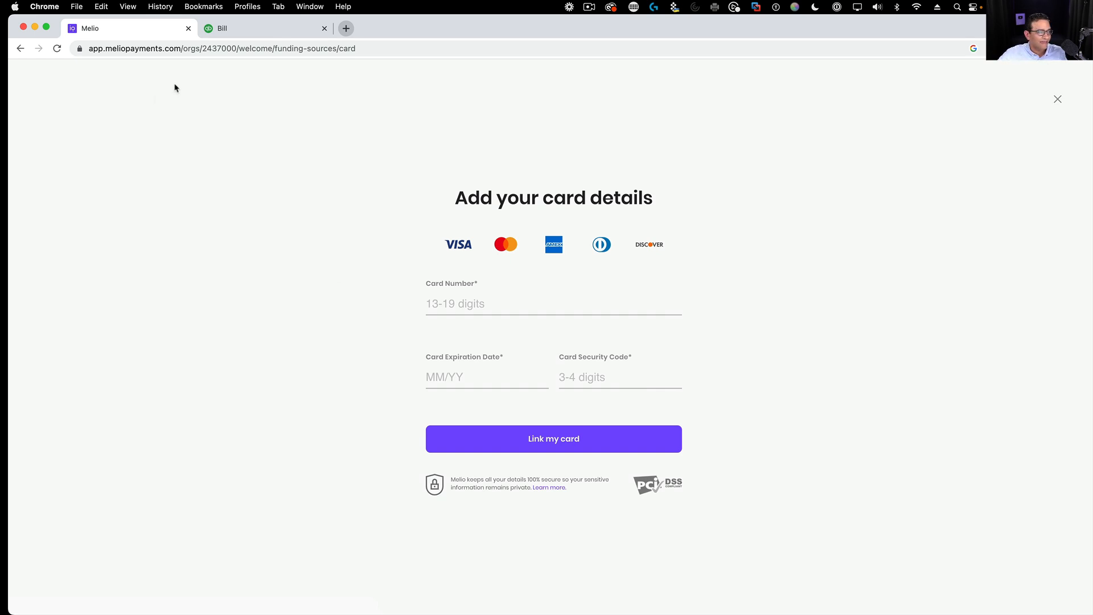
- Drop the card form, fund from Bank of America, and pay the vendor by ACH
left_click(1057, 101)
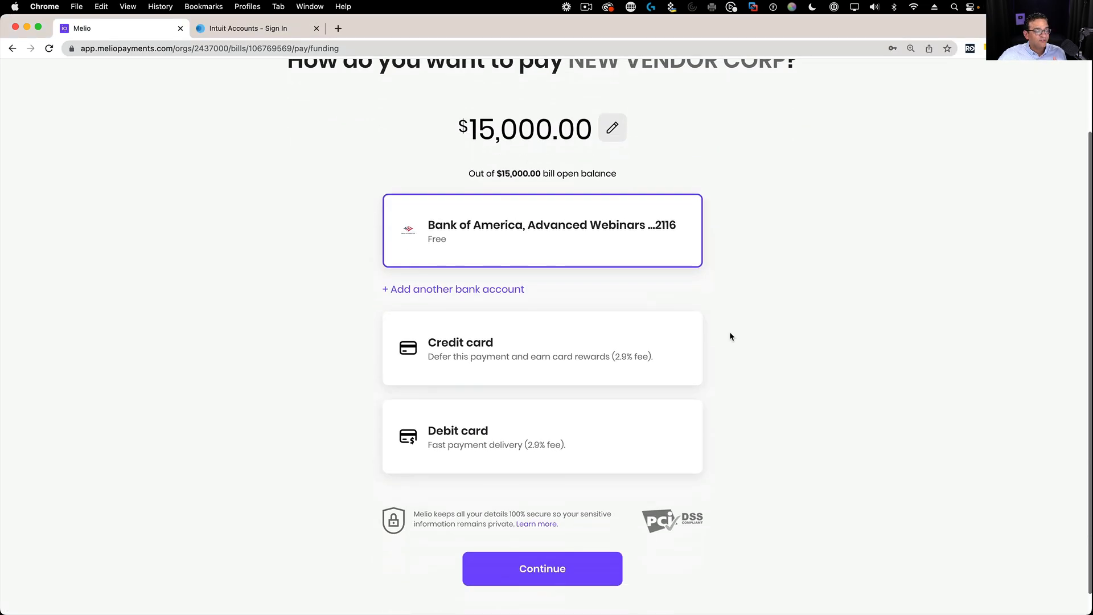
scroll(729, 331, "up", 3)
scroll(729, 332, "up", 1)
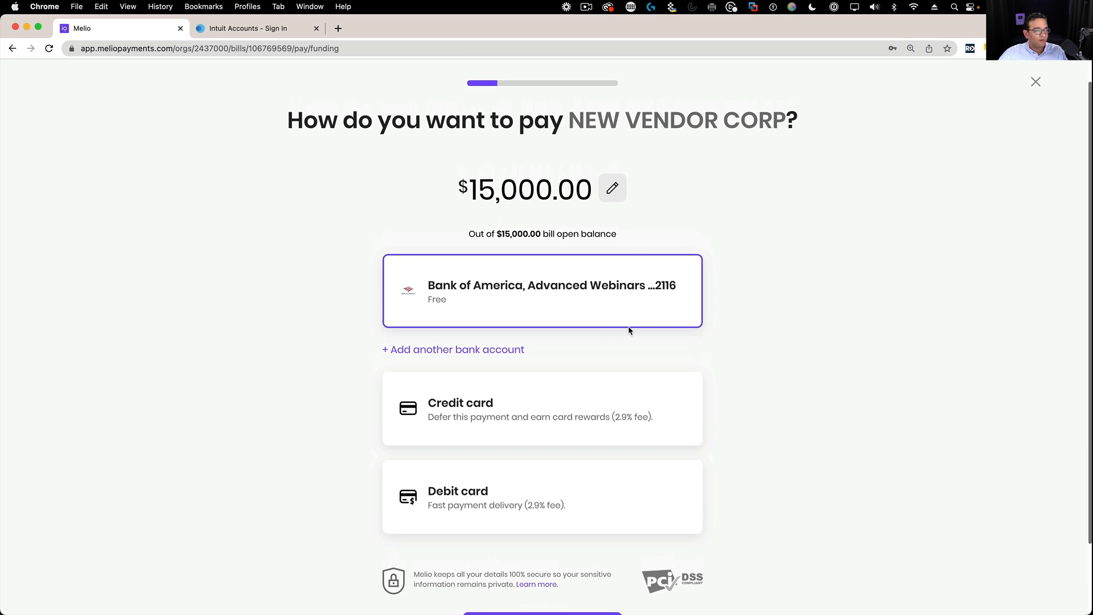
scroll(442, 296, "up", 5)
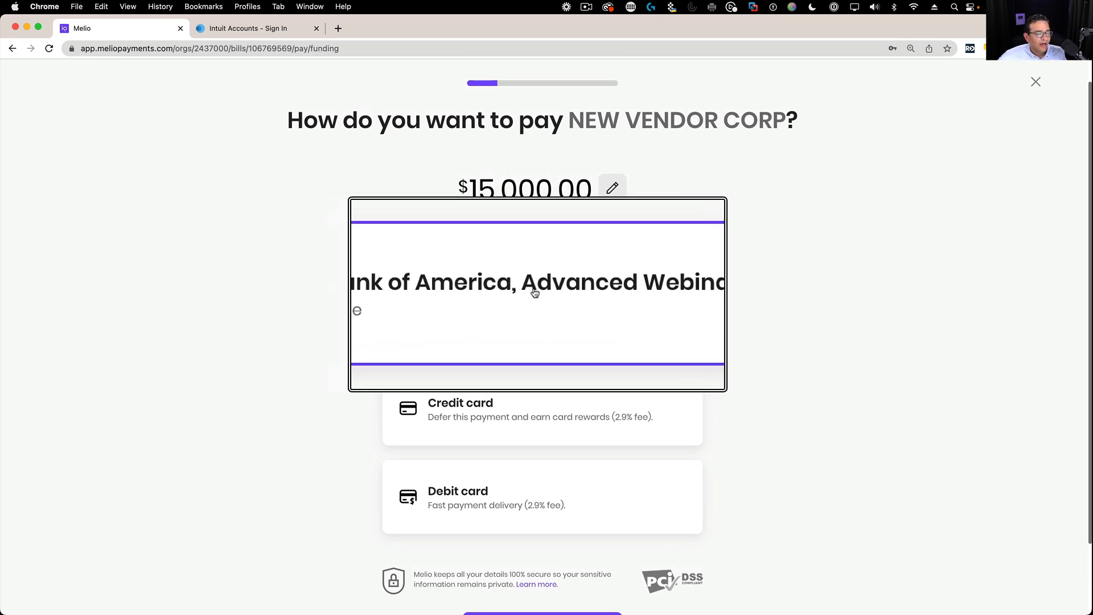
scroll(550, 294, "down", 5)
scroll(434, 299, "up", 4)
scroll(407, 298, "down", 4)
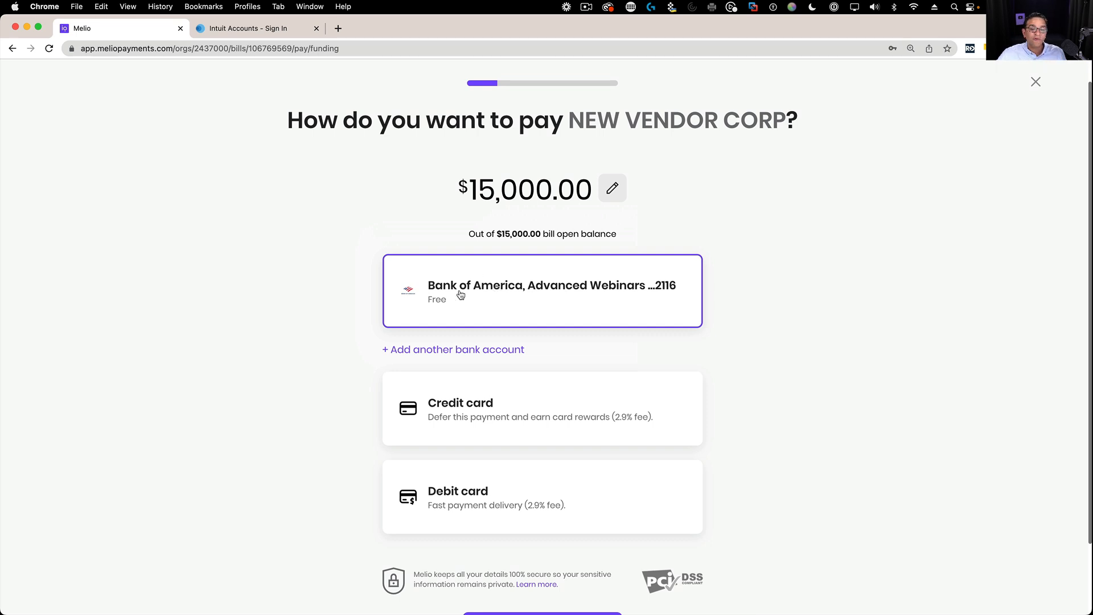
scroll(619, 327, "down", 3)
left_click(544, 547)
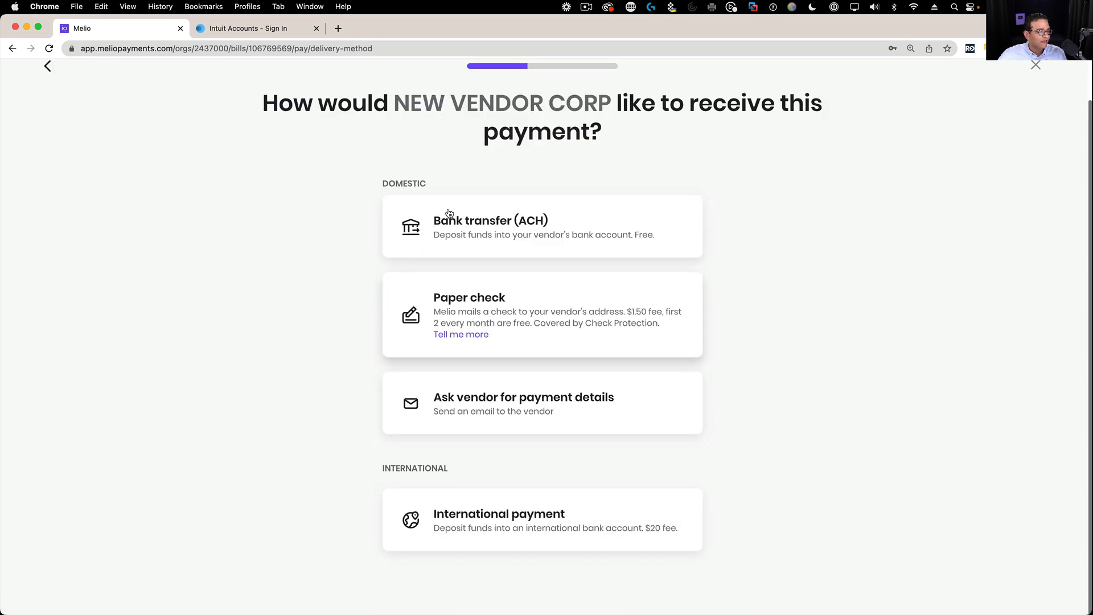
left_click(522, 230)
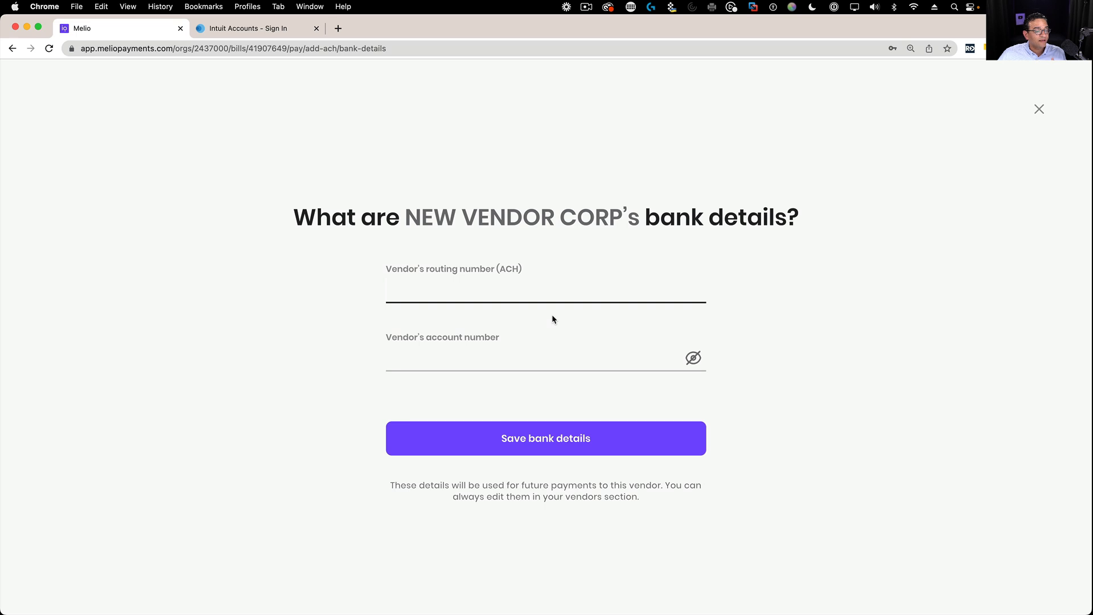
- Look over the ACH, email-request and paper check receiving options without completing any
left_click(1039, 108)
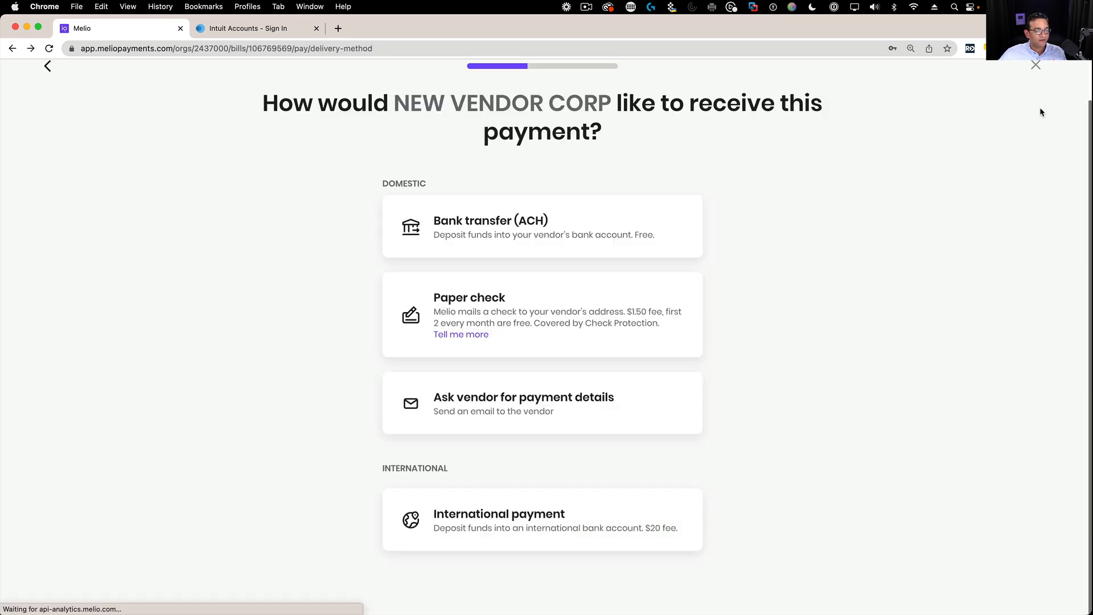
left_click(506, 401)
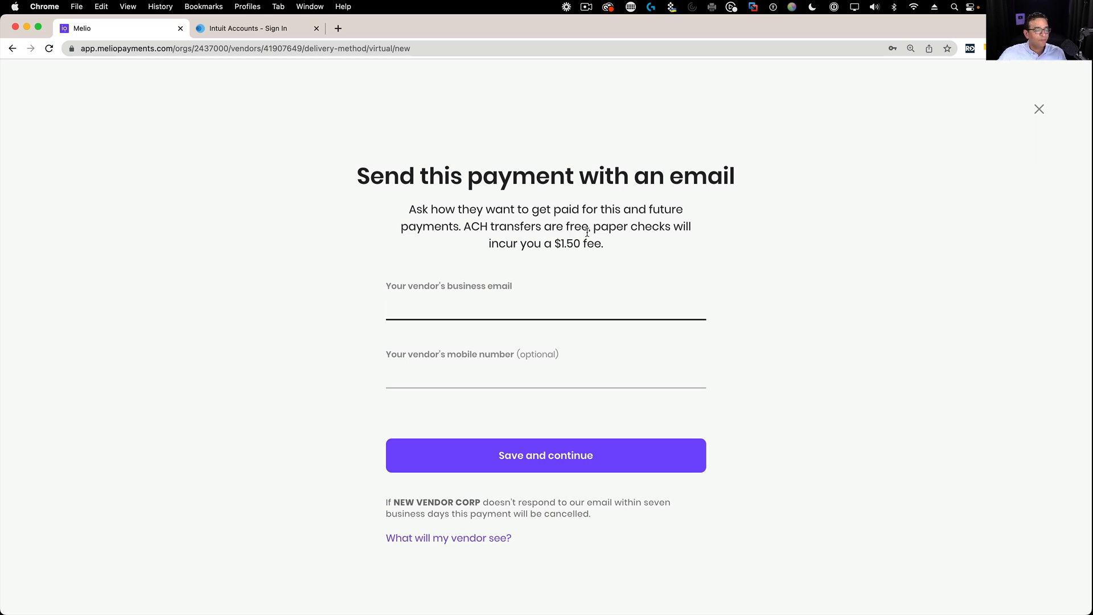
left_click(1038, 111)
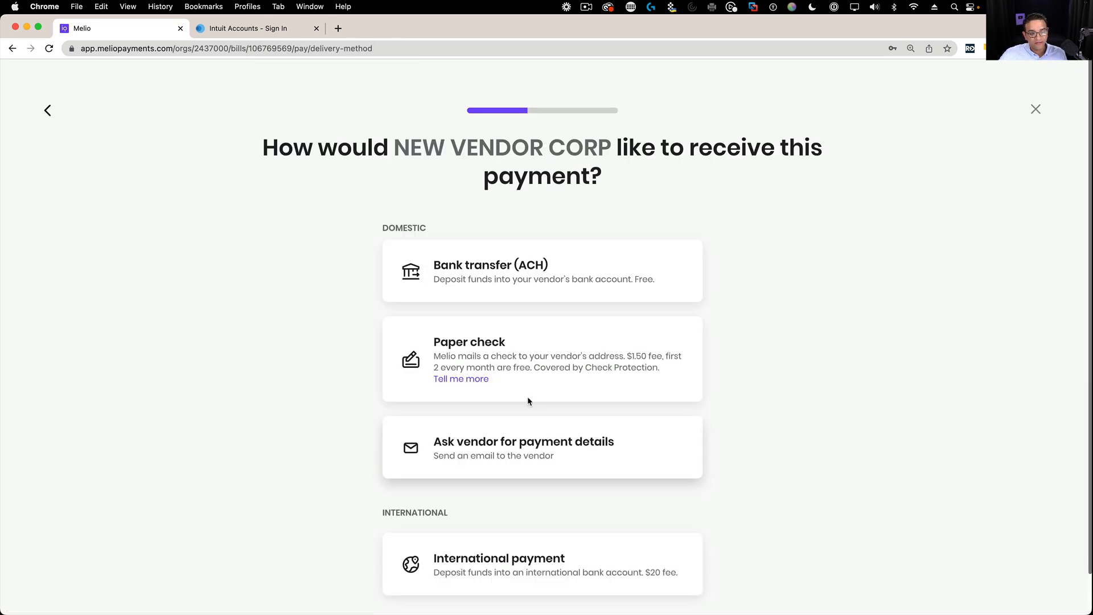
left_click(509, 369)
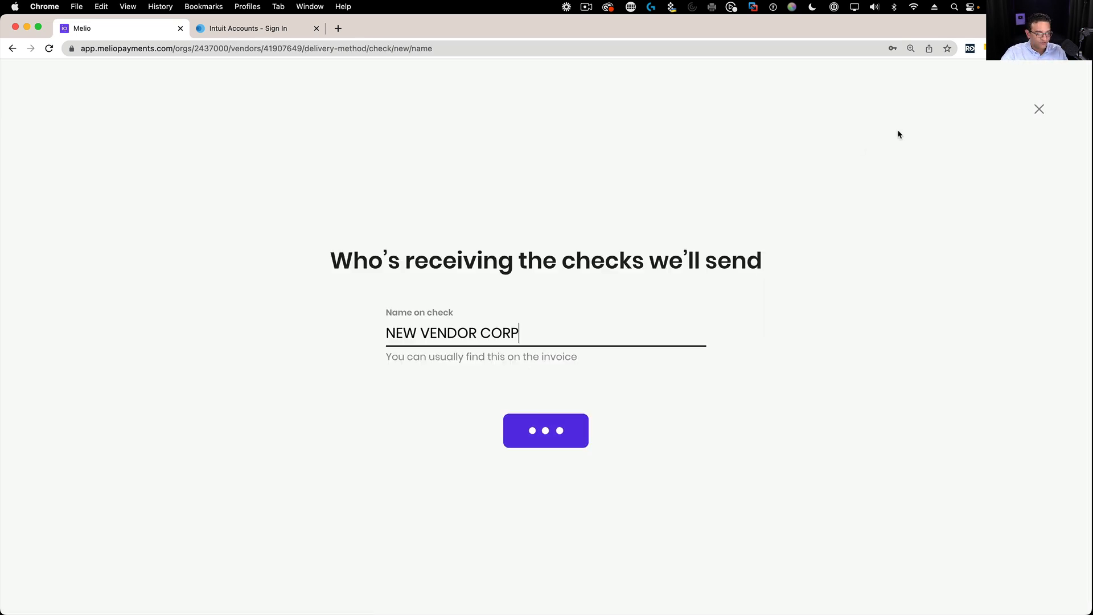
left_click(1038, 110)
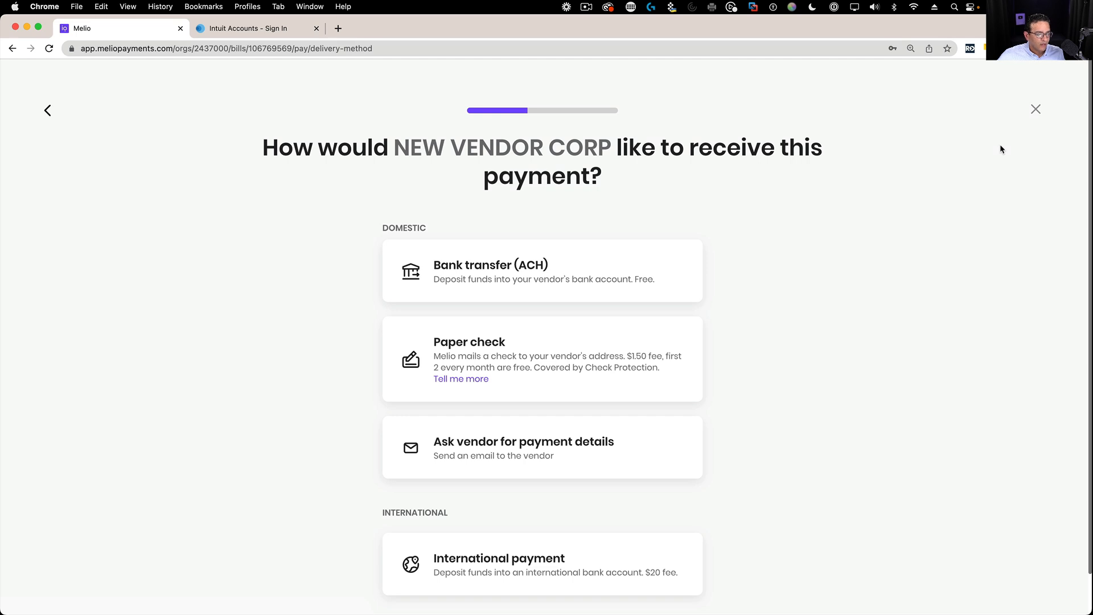
- Browse the international payment country list, then exit the payment flow to the bill
scroll(766, 295, "down", 2)
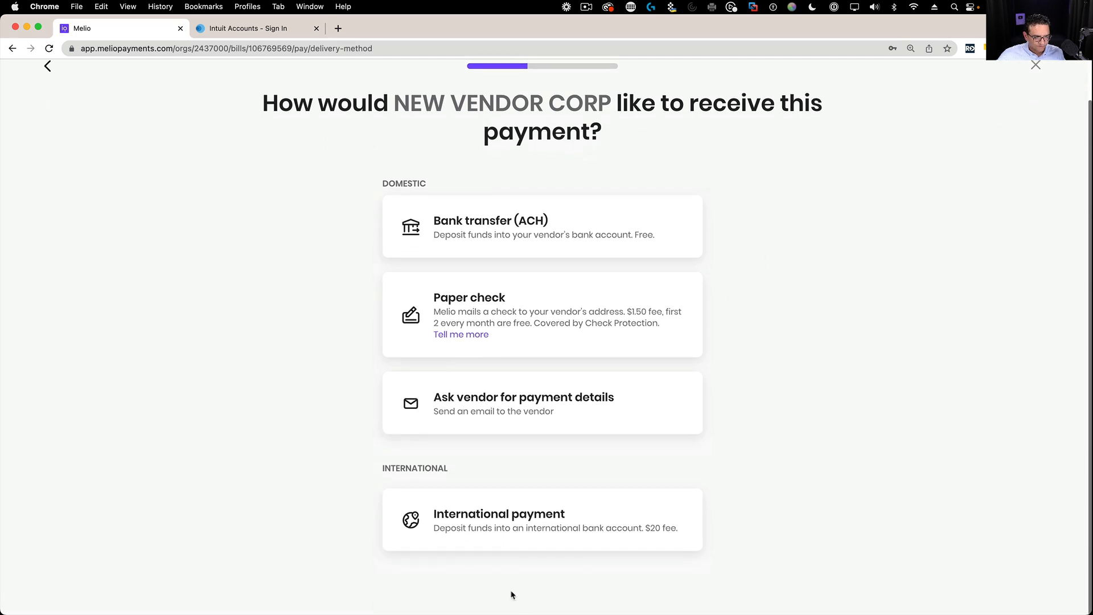
left_click(521, 533)
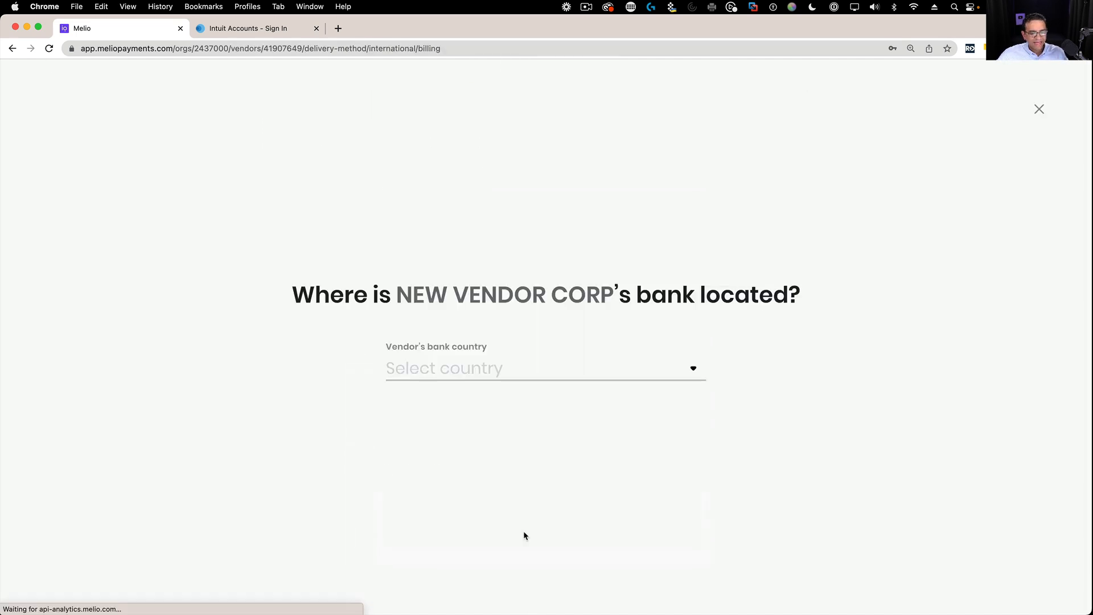
left_click(504, 358)
scroll(461, 503, "down", 10)
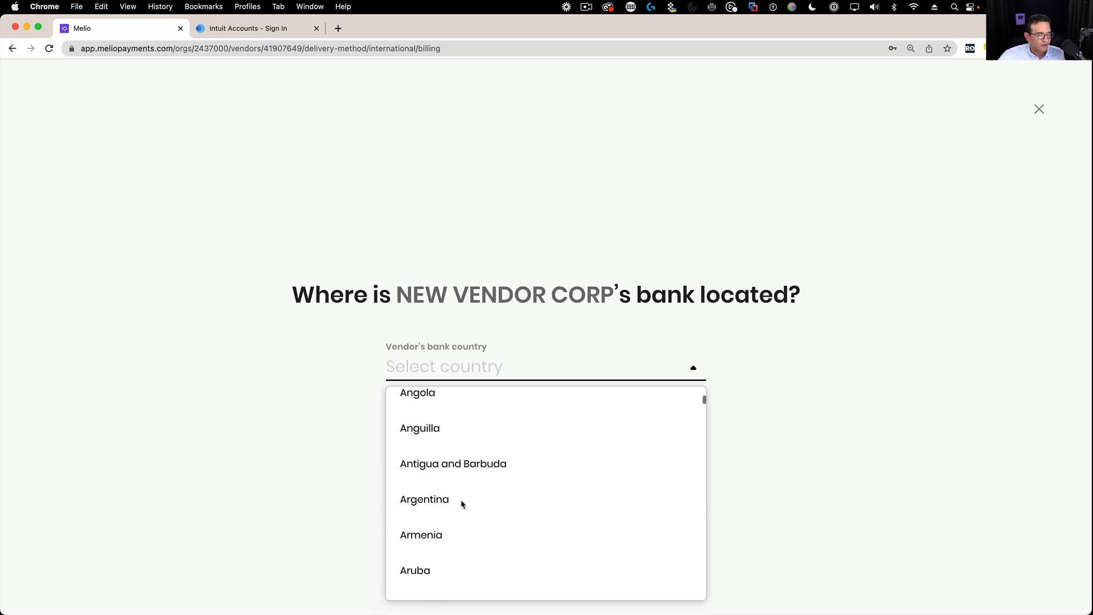
left_click(763, 287)
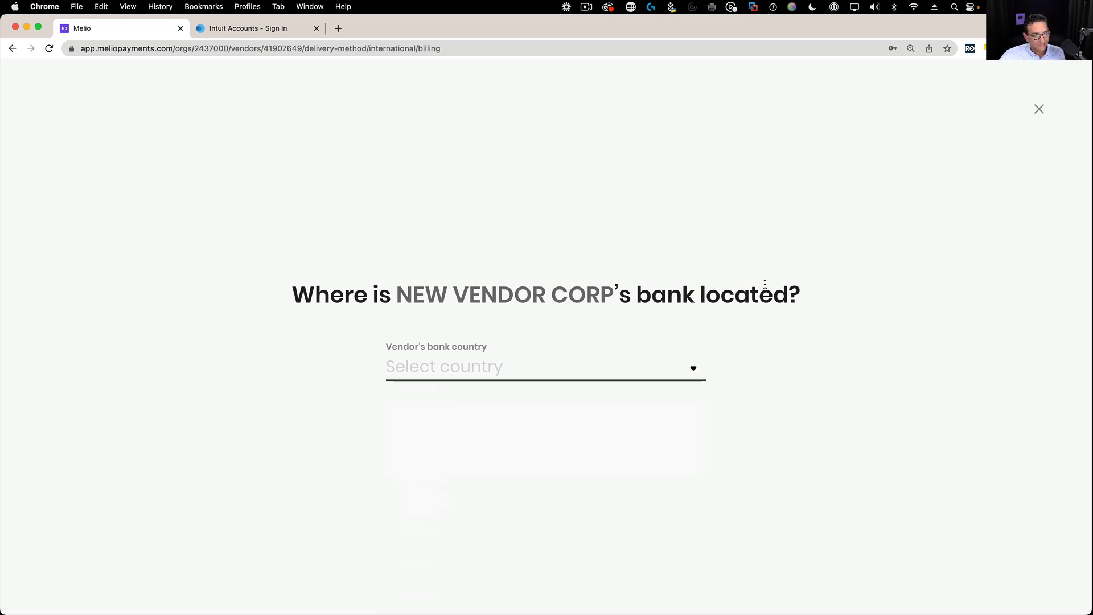
left_click(1037, 109)
scroll(734, 405, "down", 1)
scroll(757, 435, "down", 1)
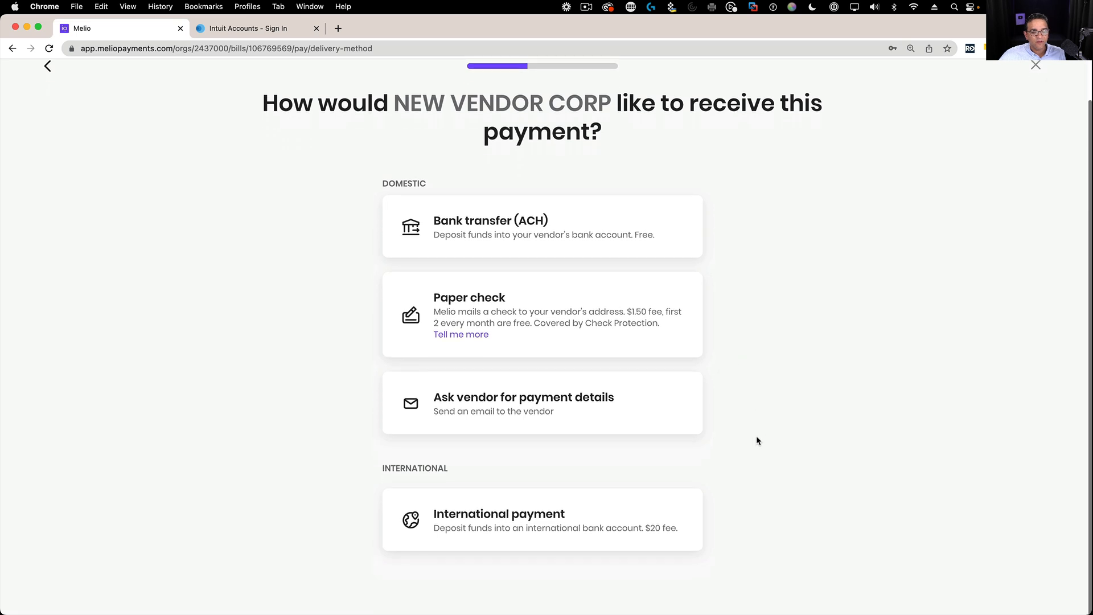
scroll(750, 446, "up", 2)
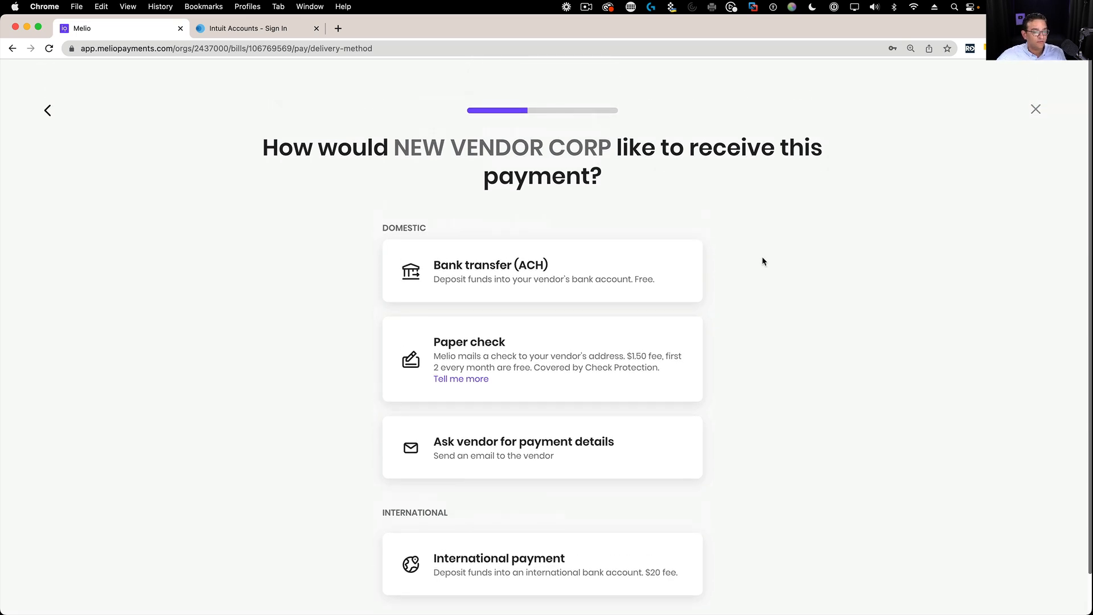
left_click(1036, 109)
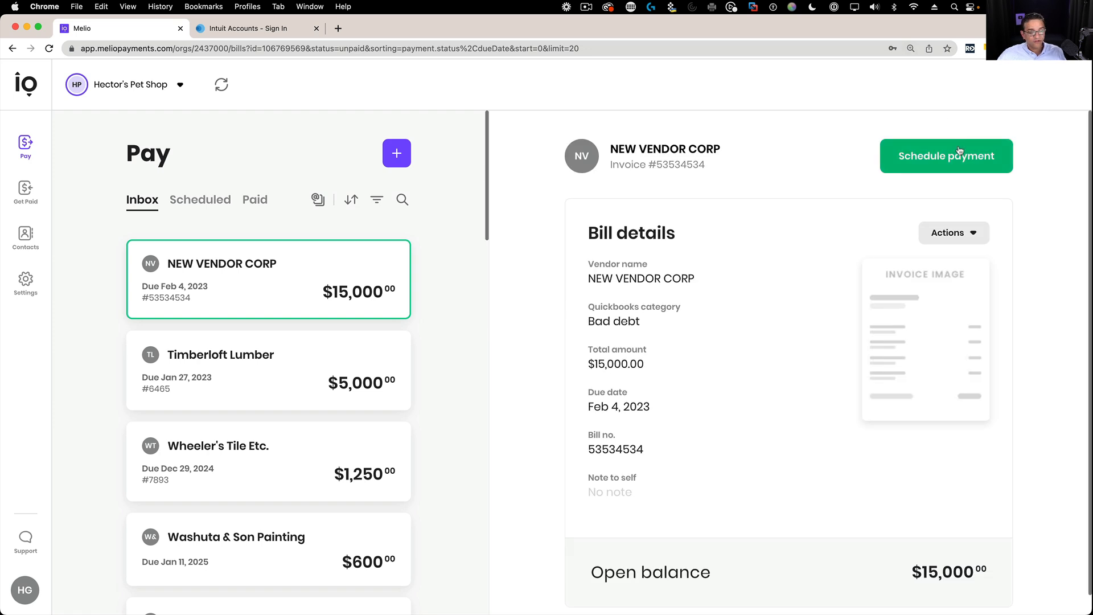
- Start a new payment of $1.00 funded from the bank account
left_click(957, 152)
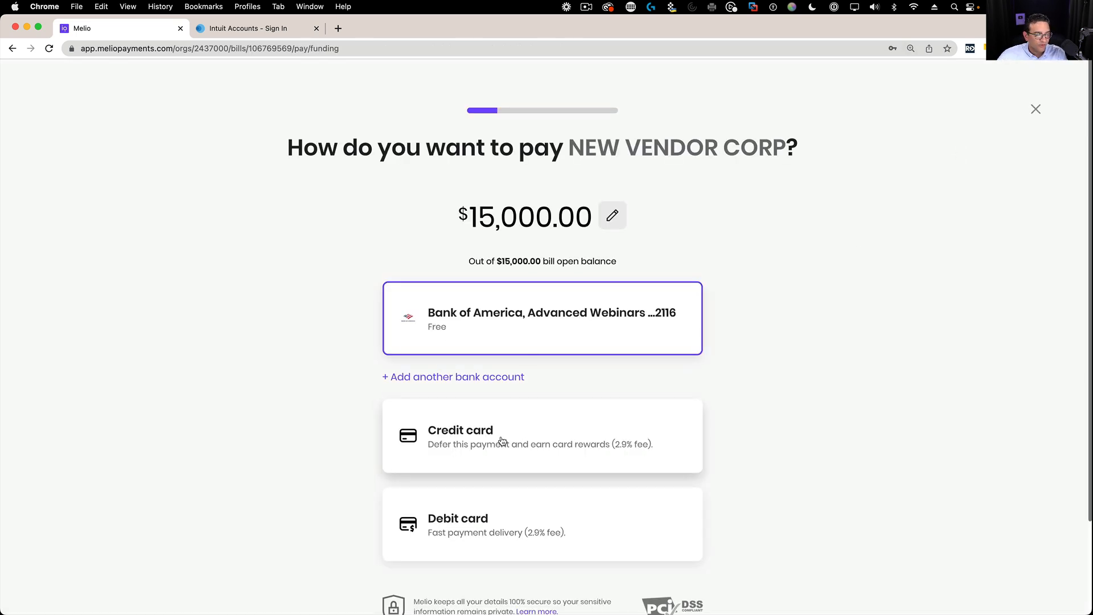
left_click(511, 437)
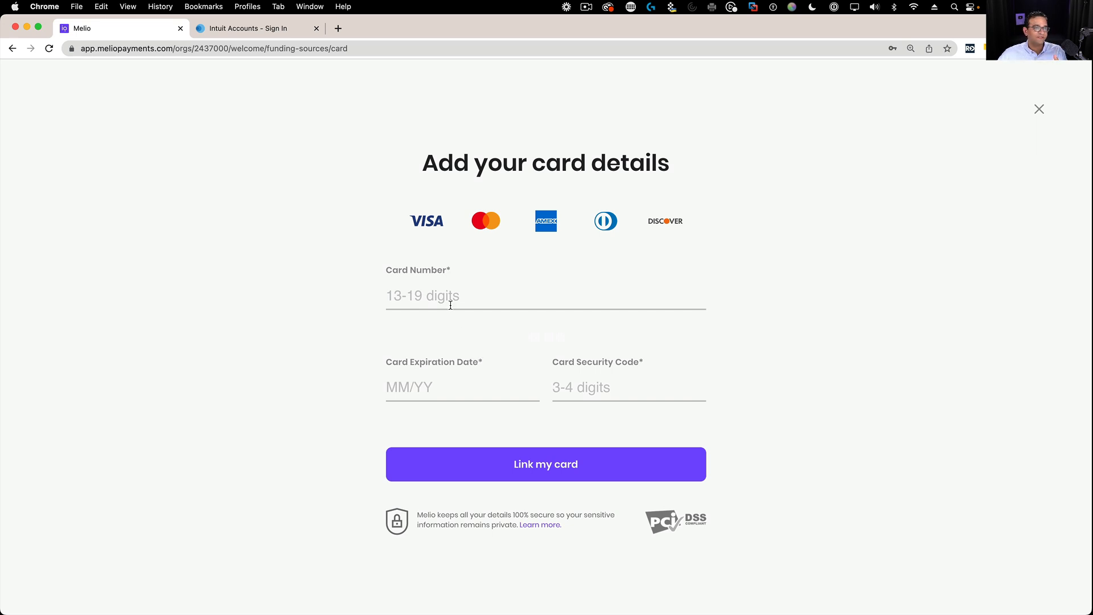
left_click(1038, 109)
type("1")
left_click(594, 311)
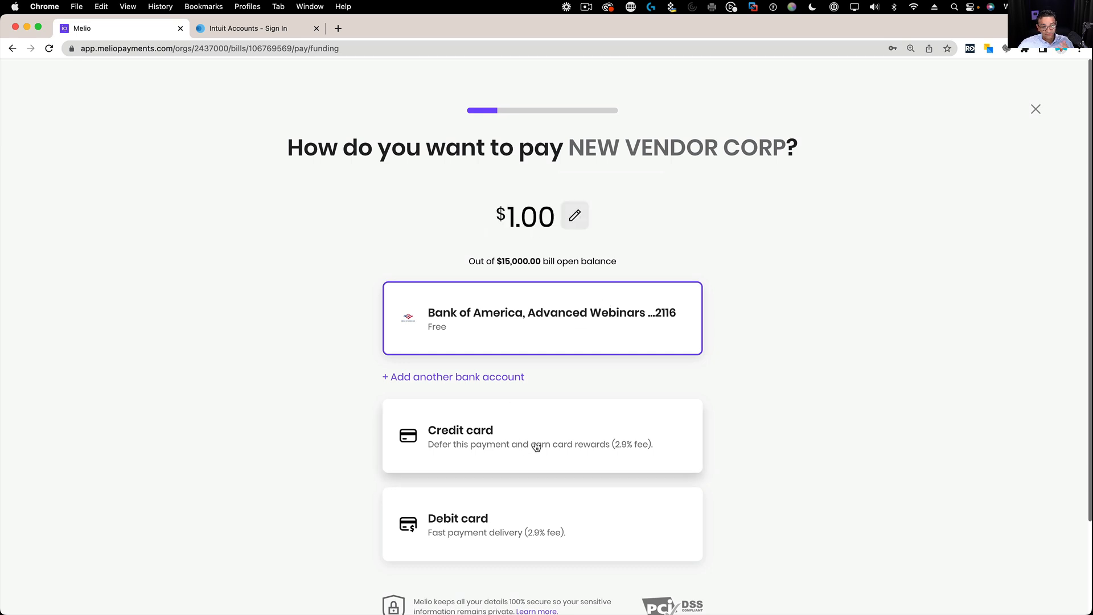
left_click(529, 319)
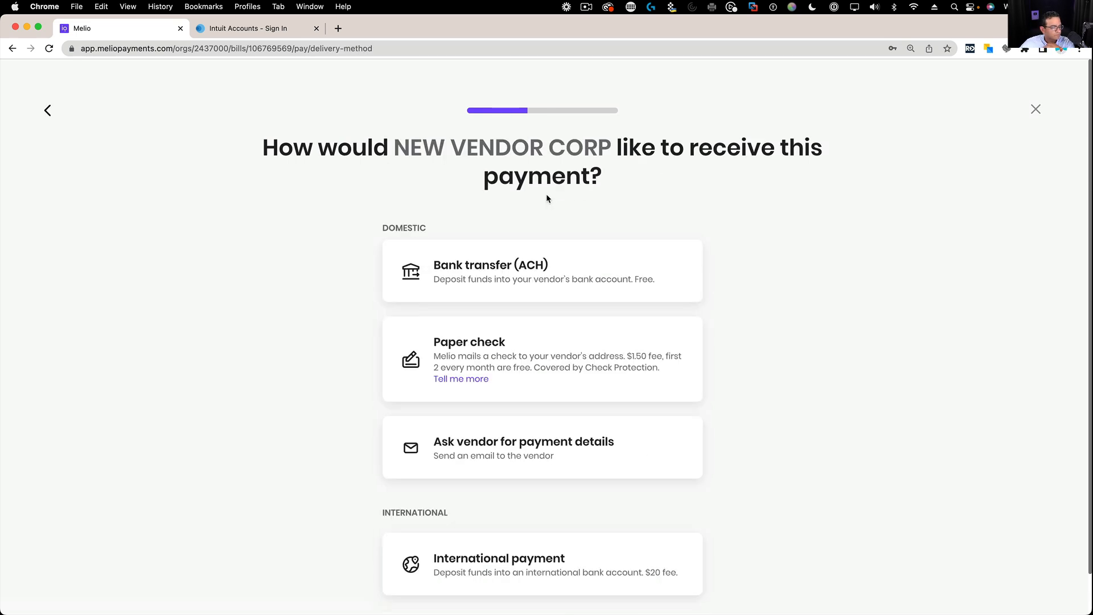
- Send it as a paper check to NEW VENDOR CORP, deducted Jan 27, Standard delivery
left_click(525, 348)
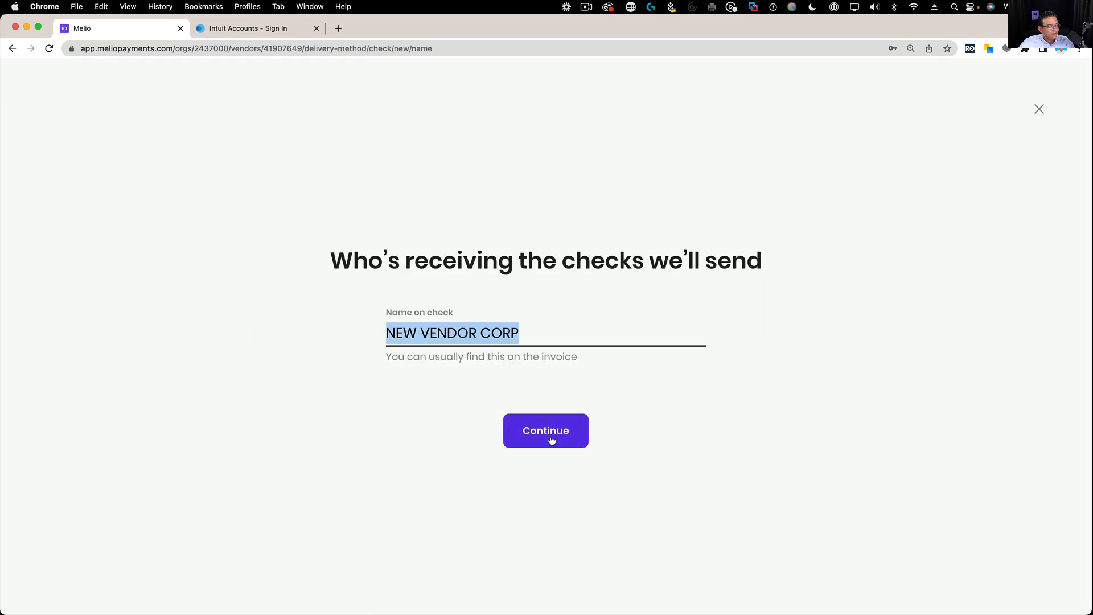
left_click(544, 428)
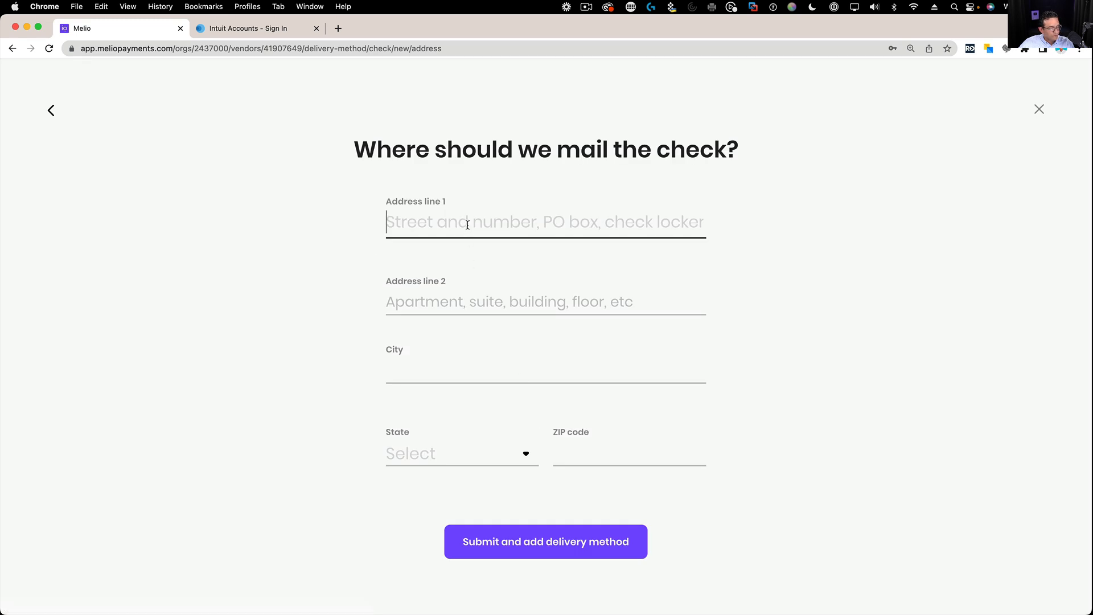
type("447")
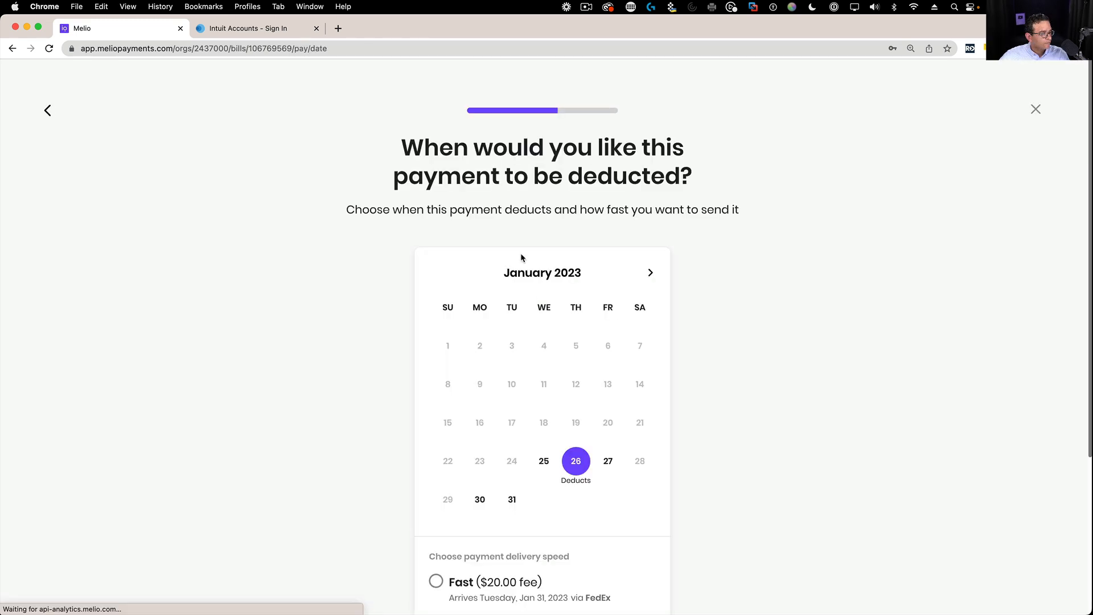
scroll(685, 436, "down", 2)
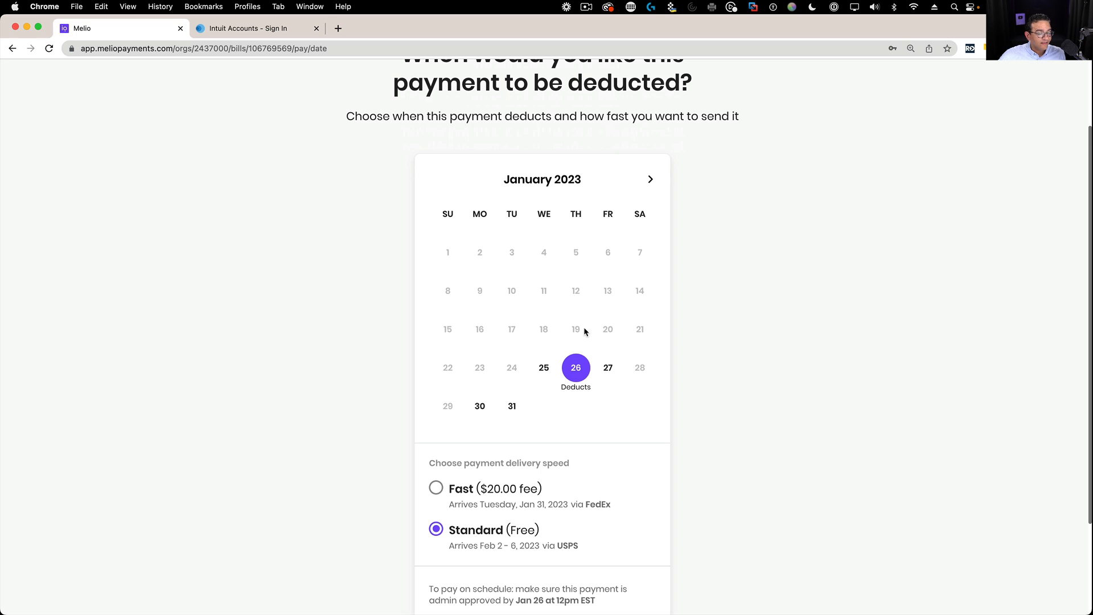
left_click(608, 371)
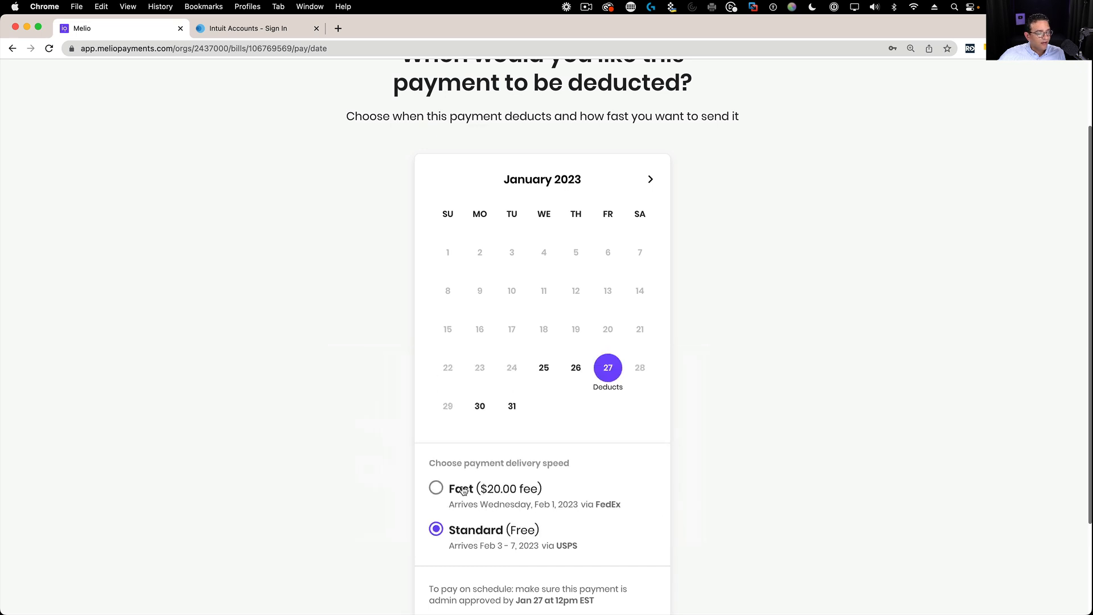
left_click(445, 493)
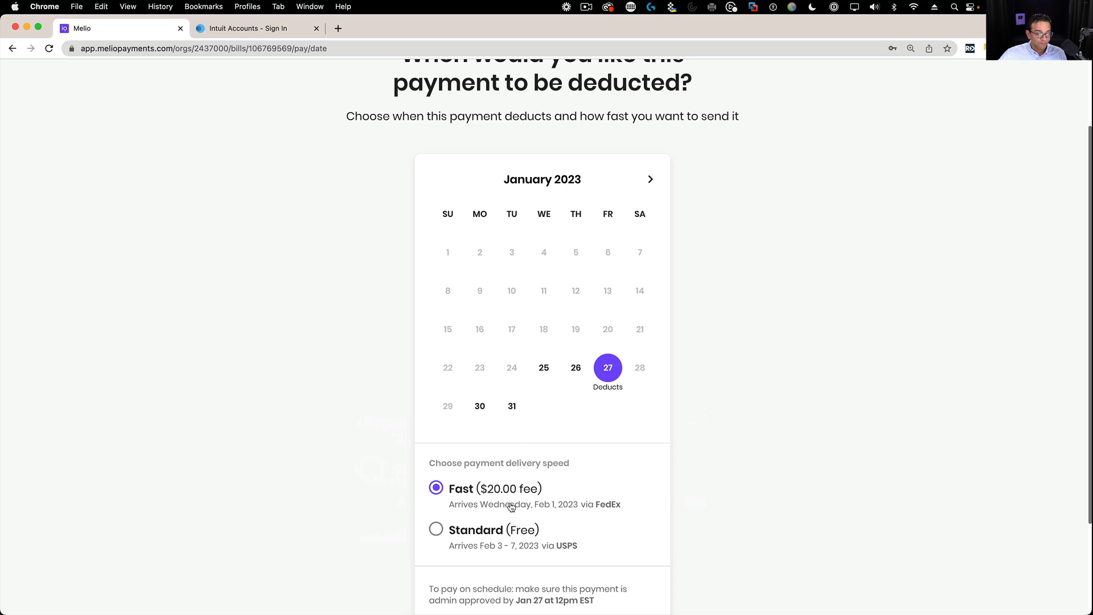
left_click(451, 530)
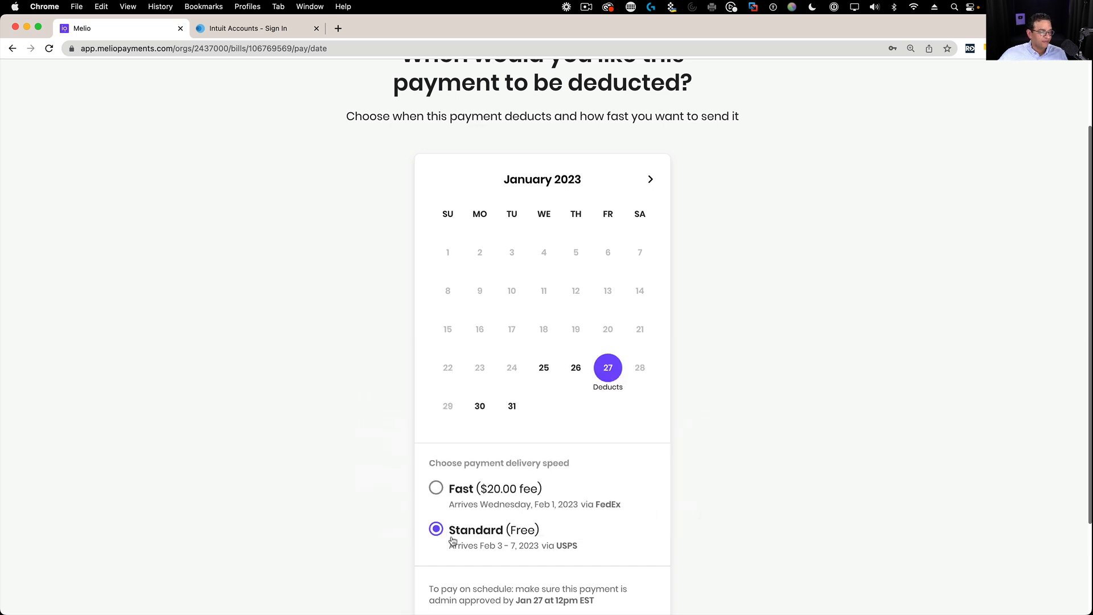
scroll(564, 541, "down", 3)
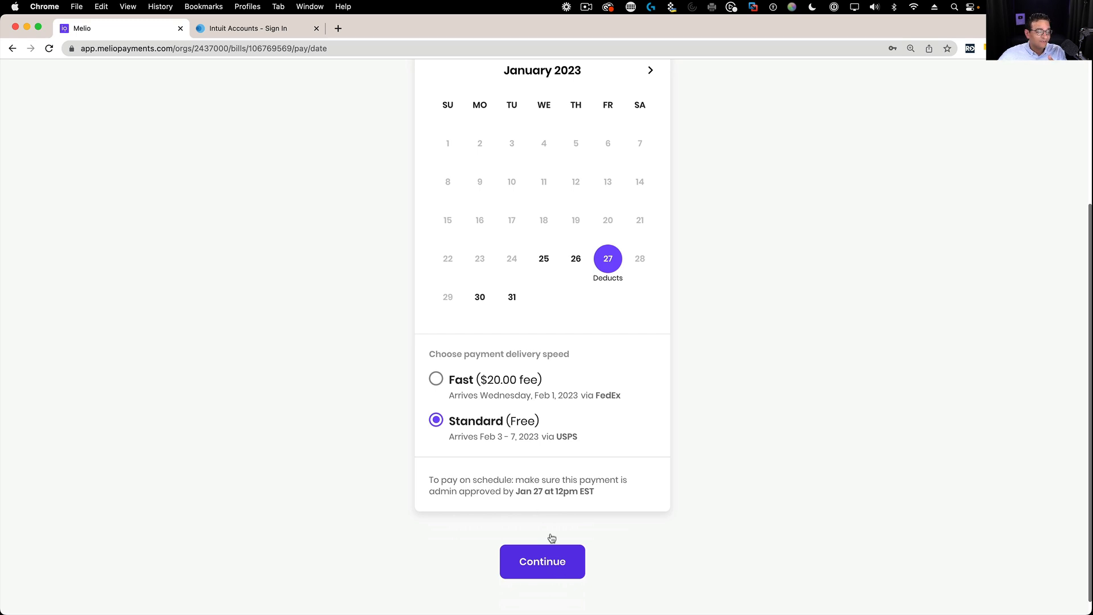
left_click(541, 563)
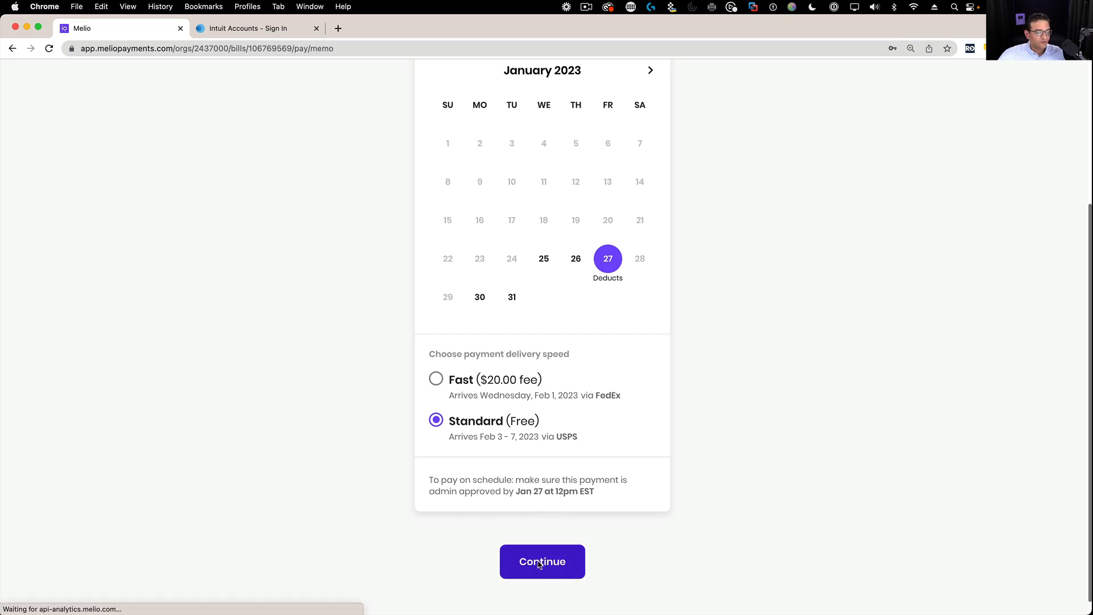
left_click(515, 464)
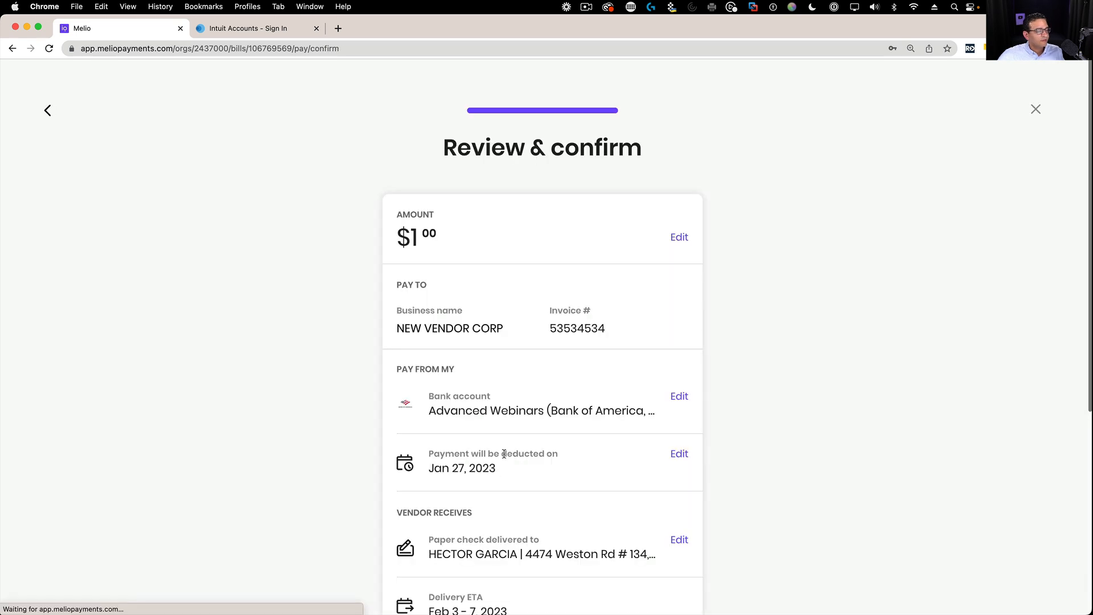
- Confirm and schedule the $1 payment for Jan 27, 2023
scroll(569, 455, "down", 3)
scroll(598, 501, "down", 5)
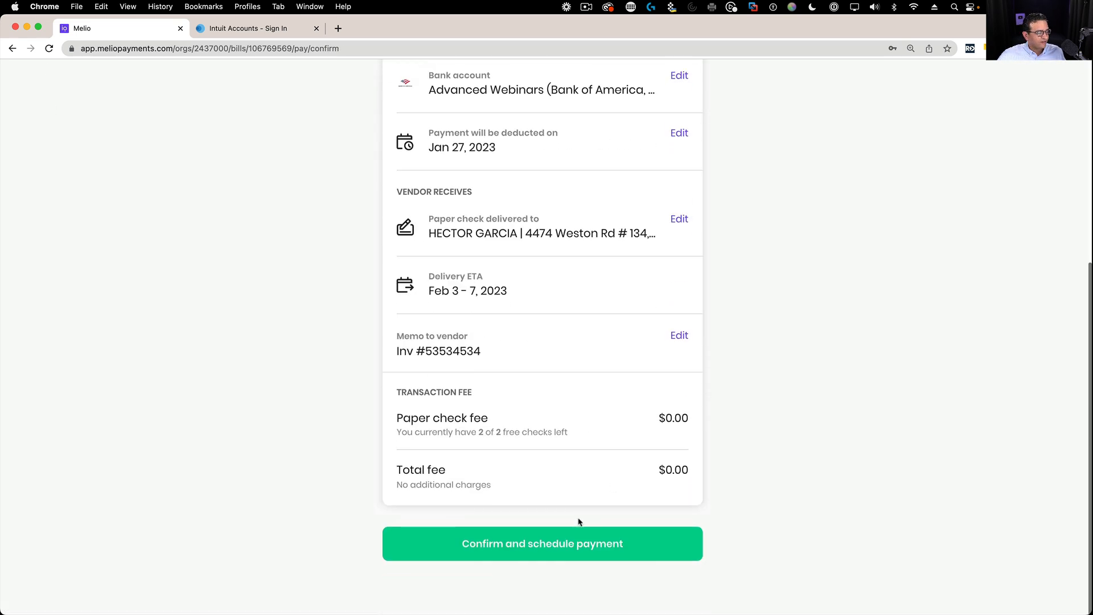
left_click(558, 548)
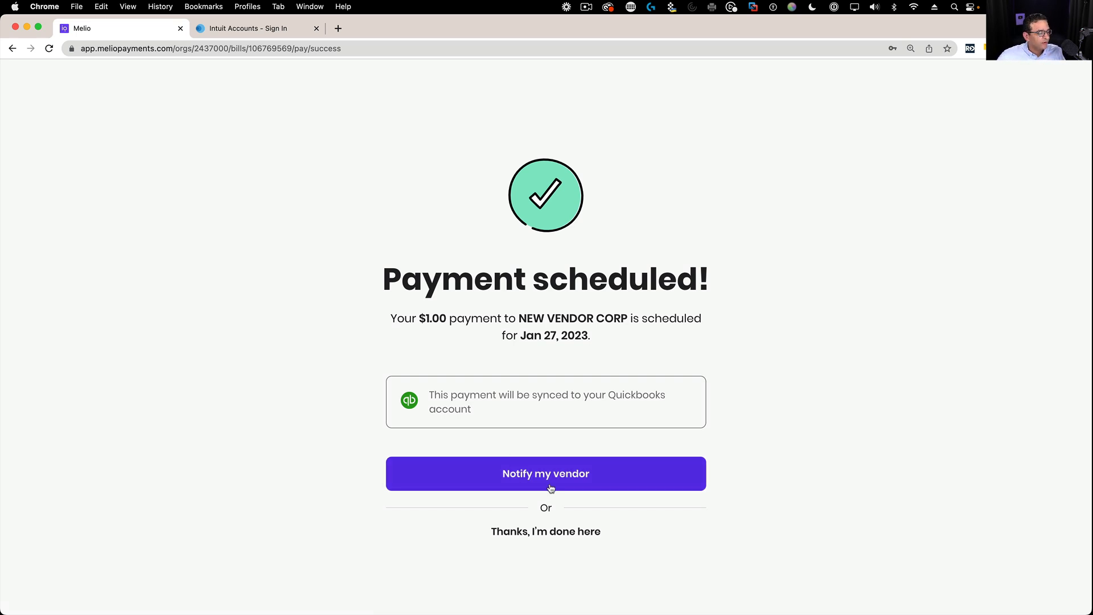
left_click(556, 533)
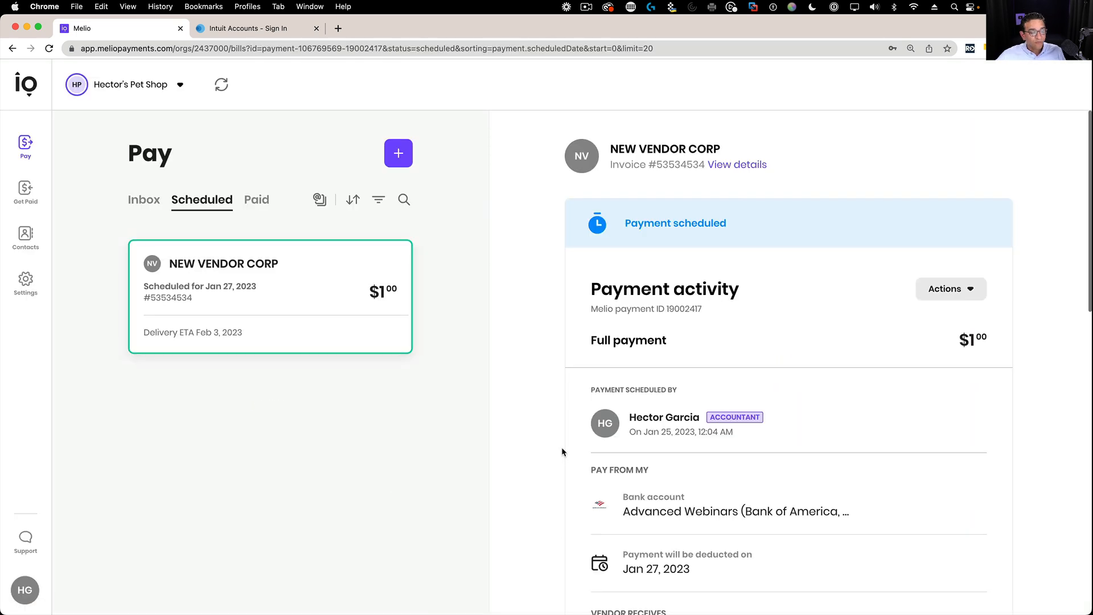
- Check the Inbox, Scheduled and Paid bill lists, then go to Get Paid
left_click(139, 201)
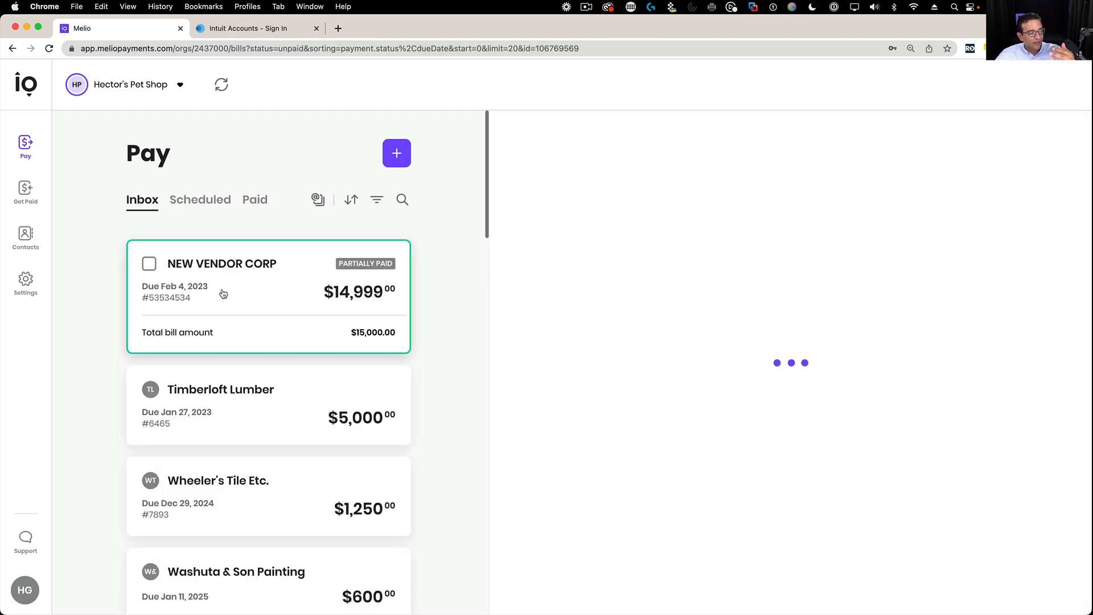
left_click(188, 208)
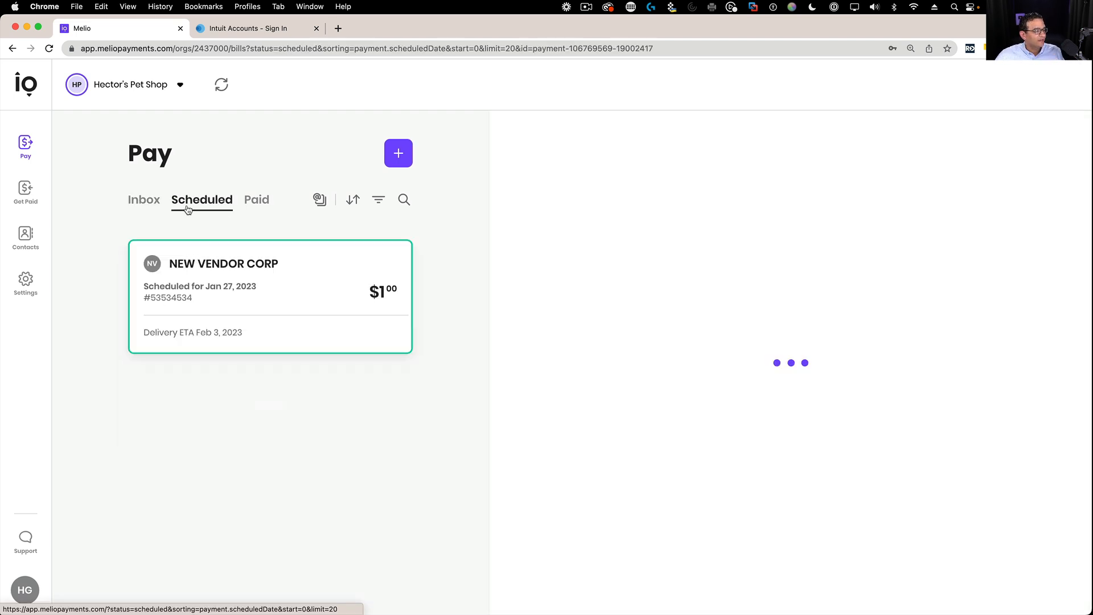
left_click(257, 203)
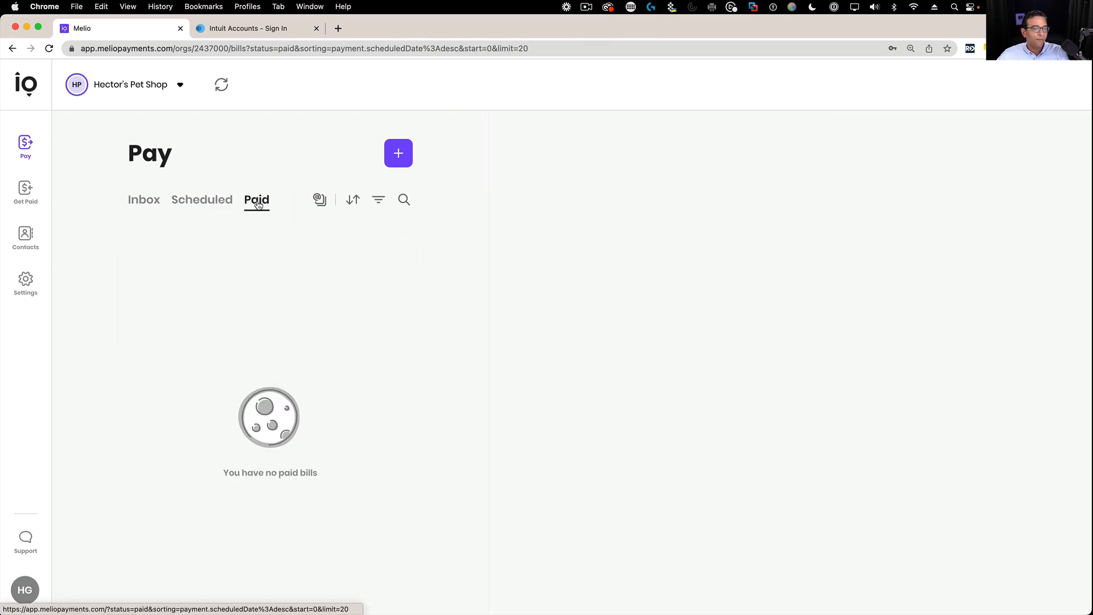
left_click(28, 192)
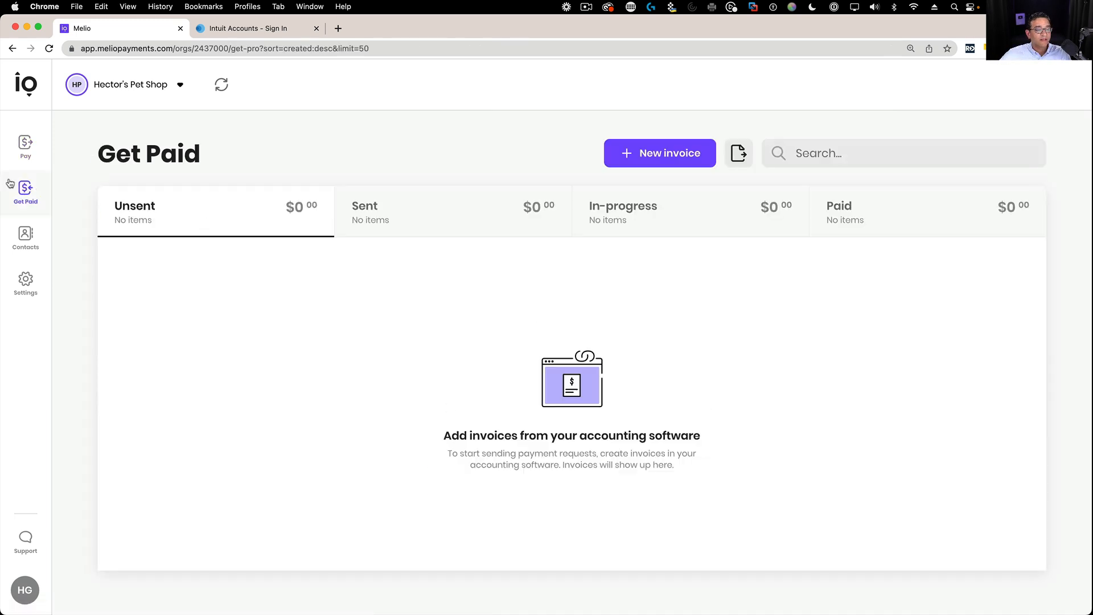
left_click(27, 195)
scroll(653, 154, "up", 1)
left_click(653, 154)
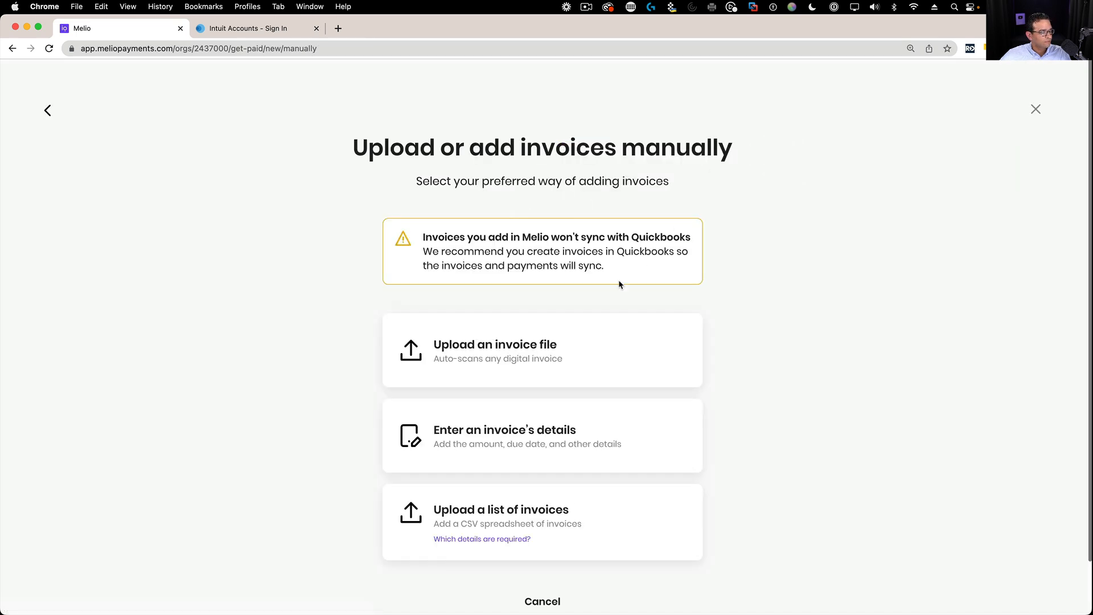
scroll(639, 298, "down", 1)
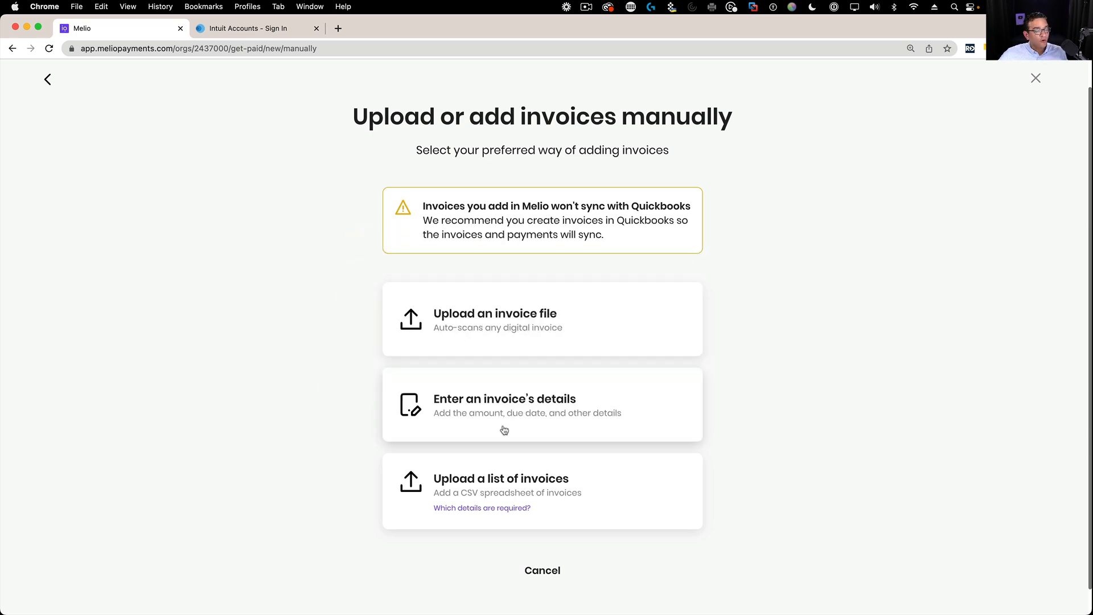
left_click(490, 407)
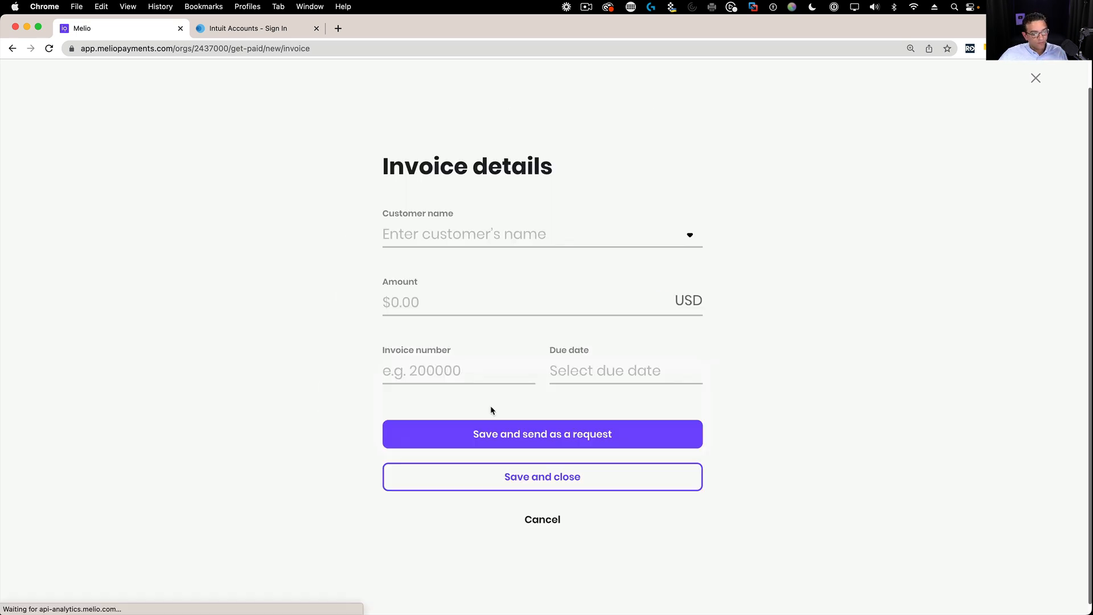
left_click(520, 235)
left_click(352, 257)
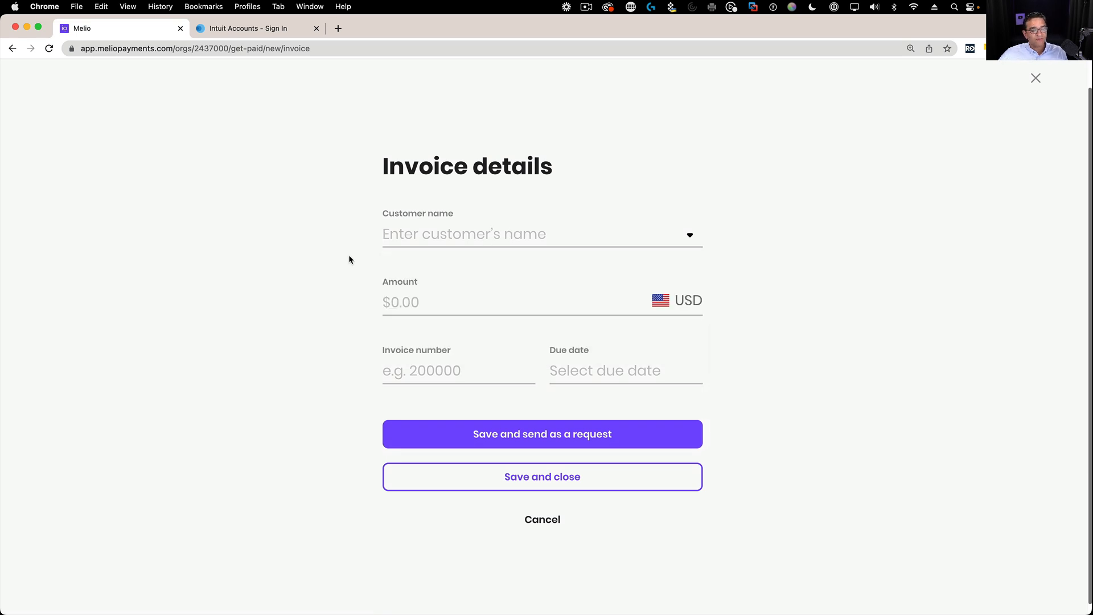
left_click(1036, 78)
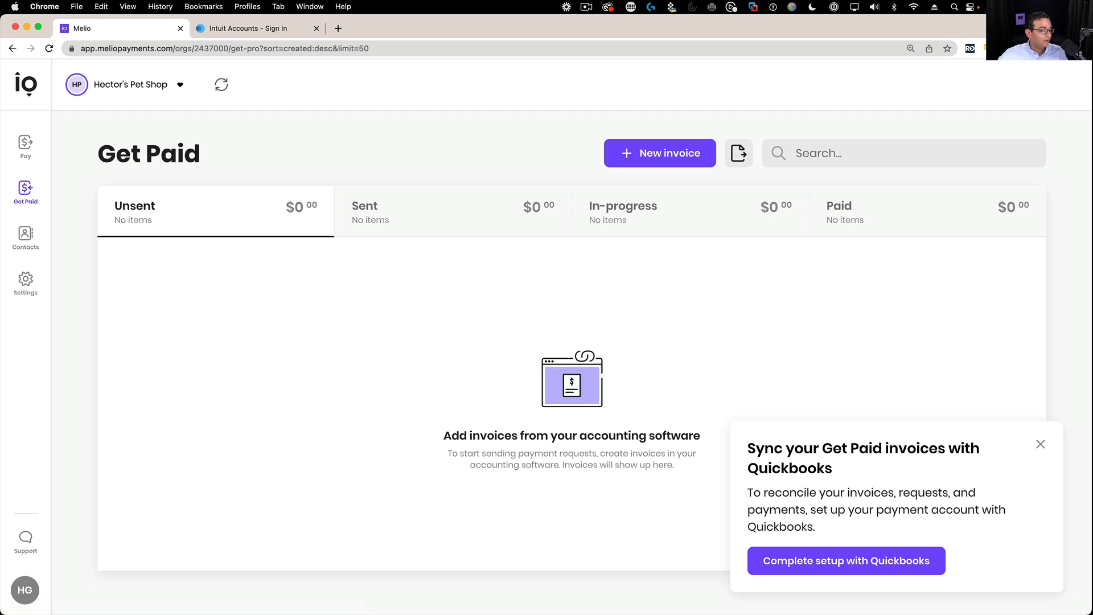
left_click(1041, 444)
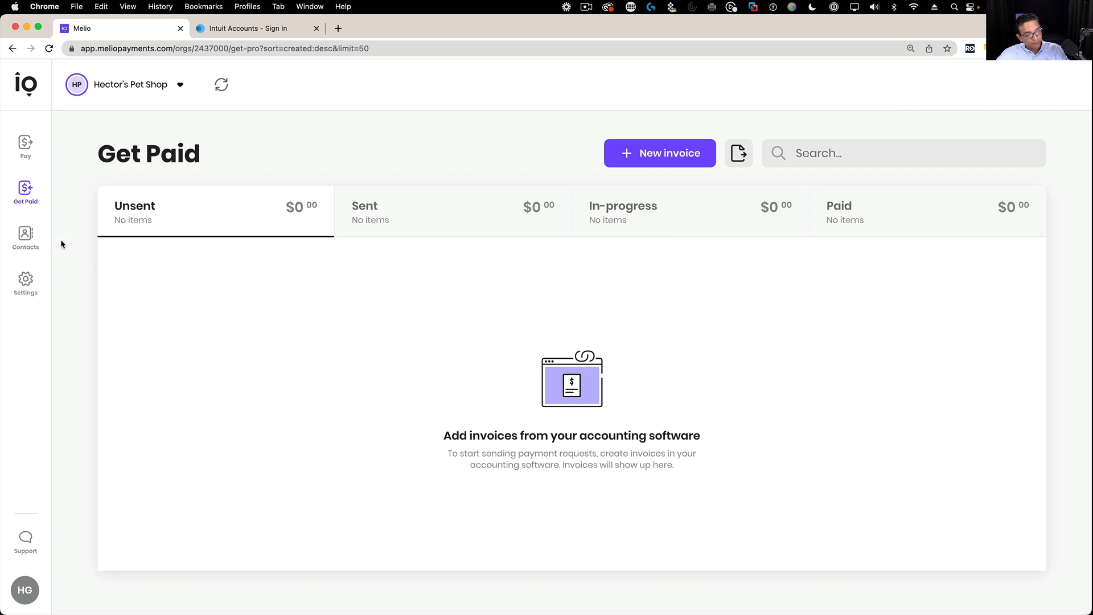
left_click(31, 150)
left_click(27, 187)
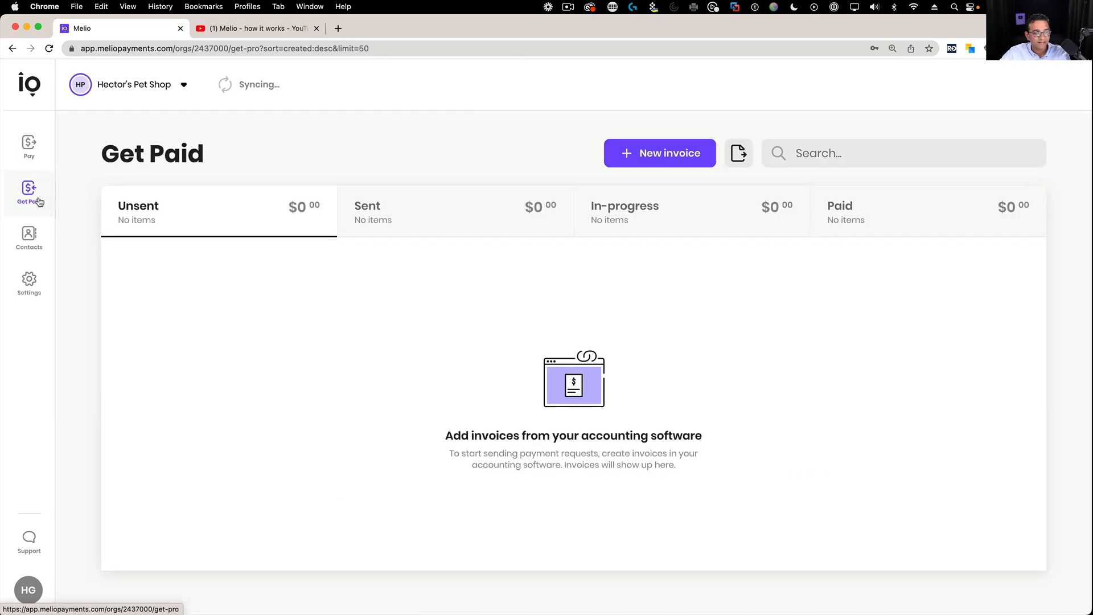
- In Receiving methods, try business-paid card fees, then revert to customers paying 2.9%
left_click(28, 282)
scroll(316, 425, "down", 5)
scroll(316, 426, "down", 2)
left_click(274, 513)
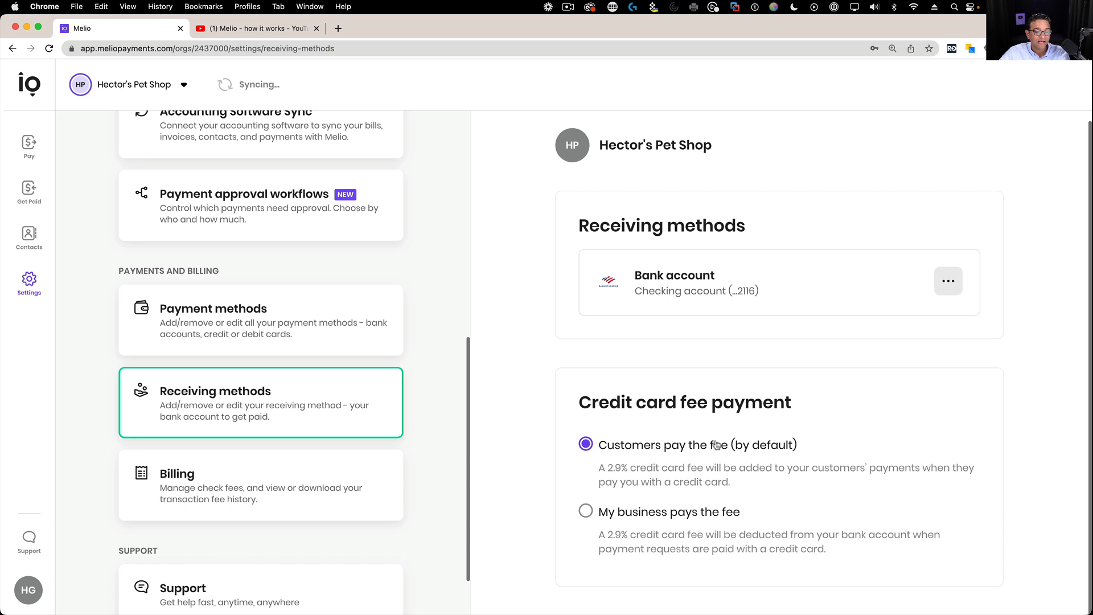
left_click_drag(599, 467, 750, 483)
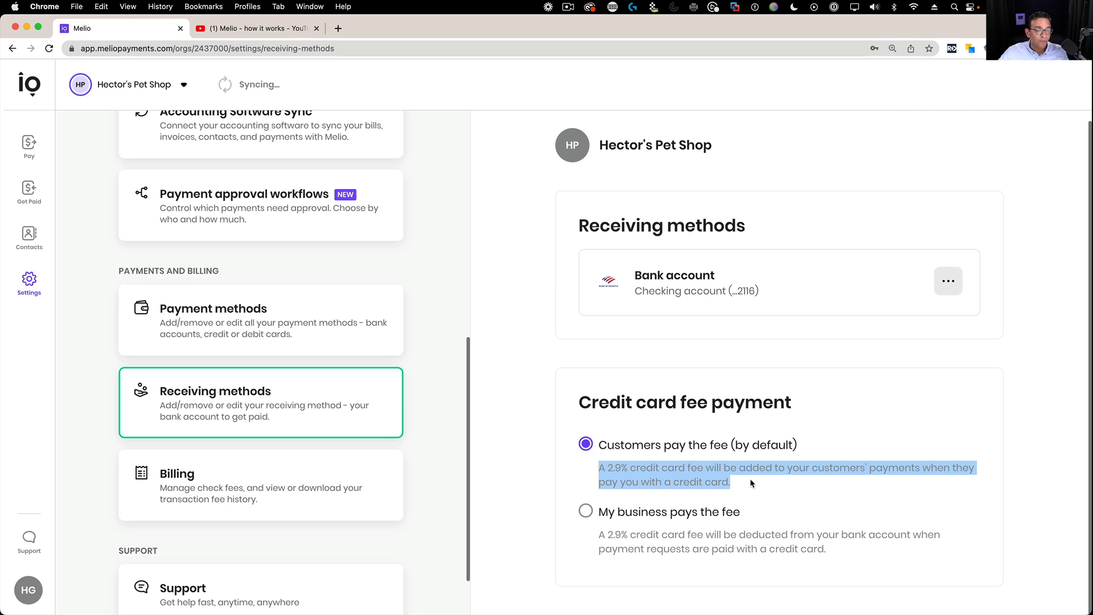
left_click(613, 477)
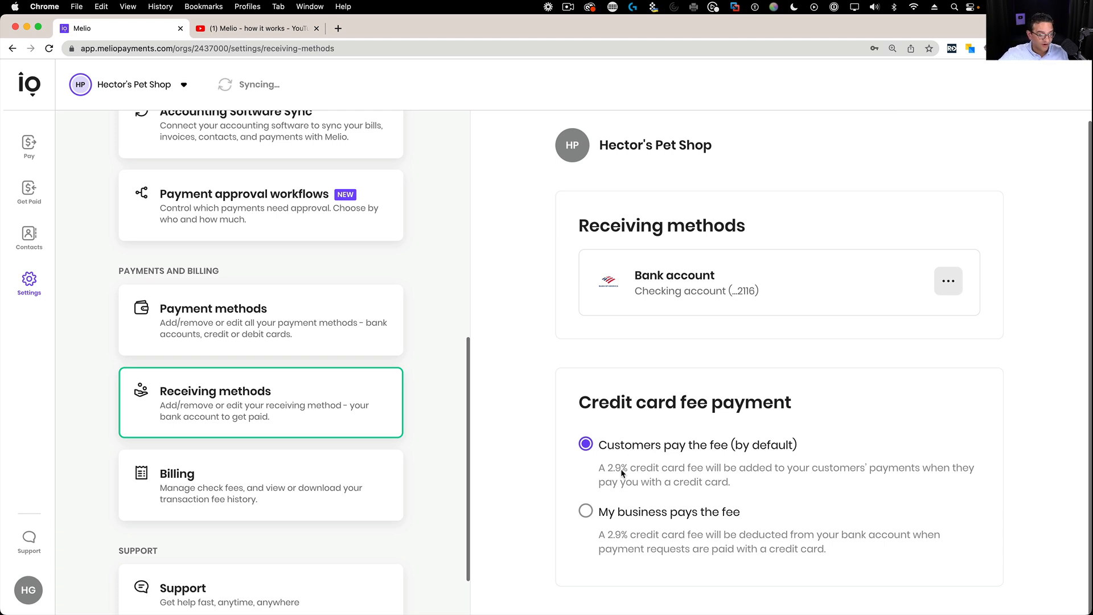
left_click(586, 511)
left_click(534, 406)
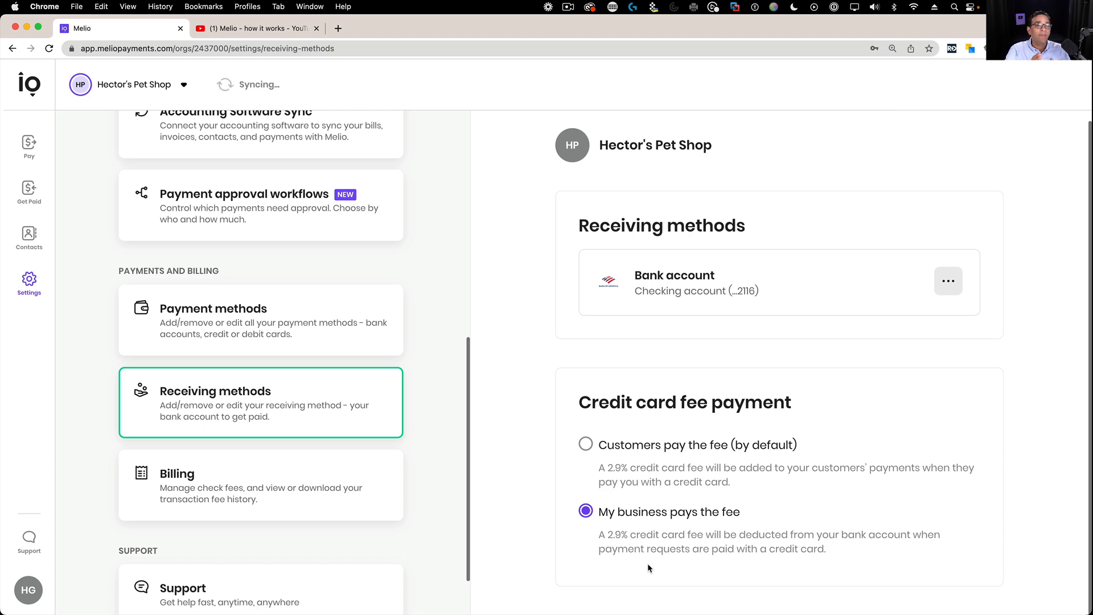
left_click(659, 444)
left_click(616, 409)
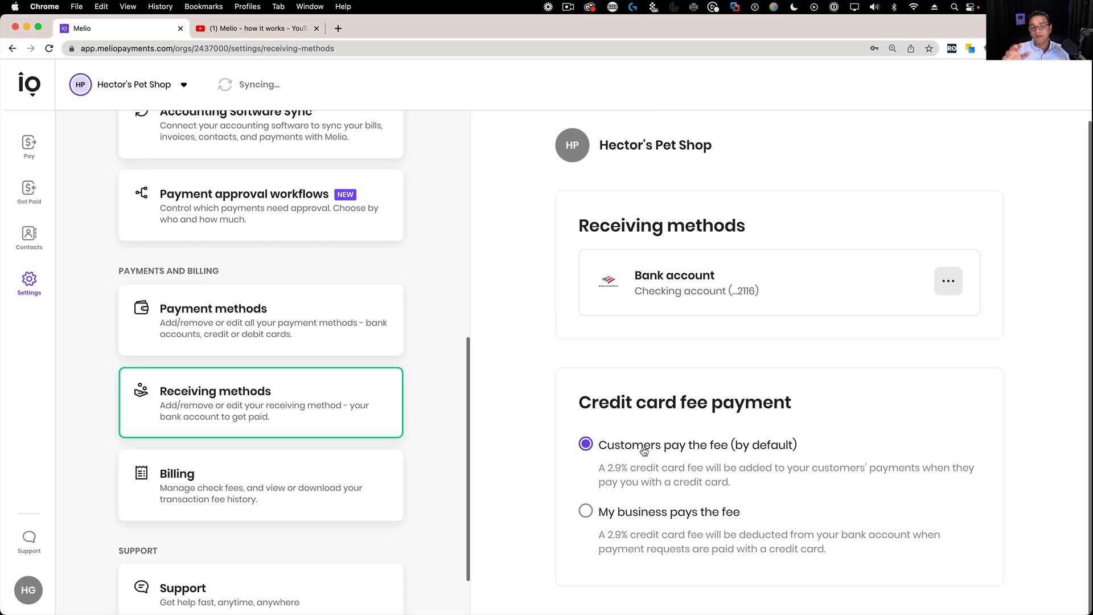
- Return to Get Paid and switch to the CPA firm's account
left_click(29, 192)
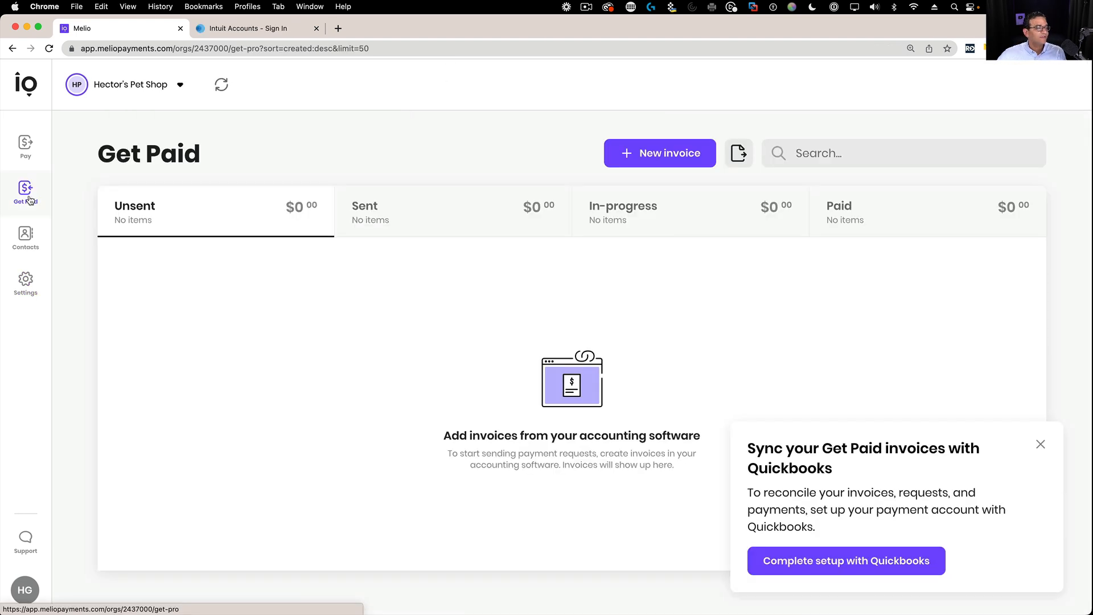
left_click(112, 86)
left_click(112, 148)
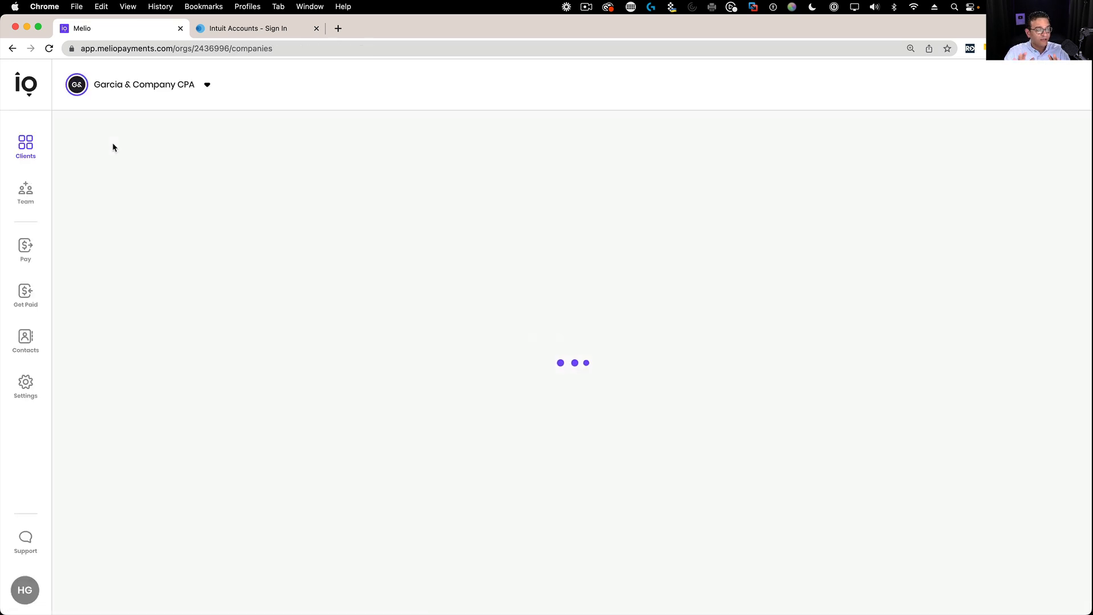